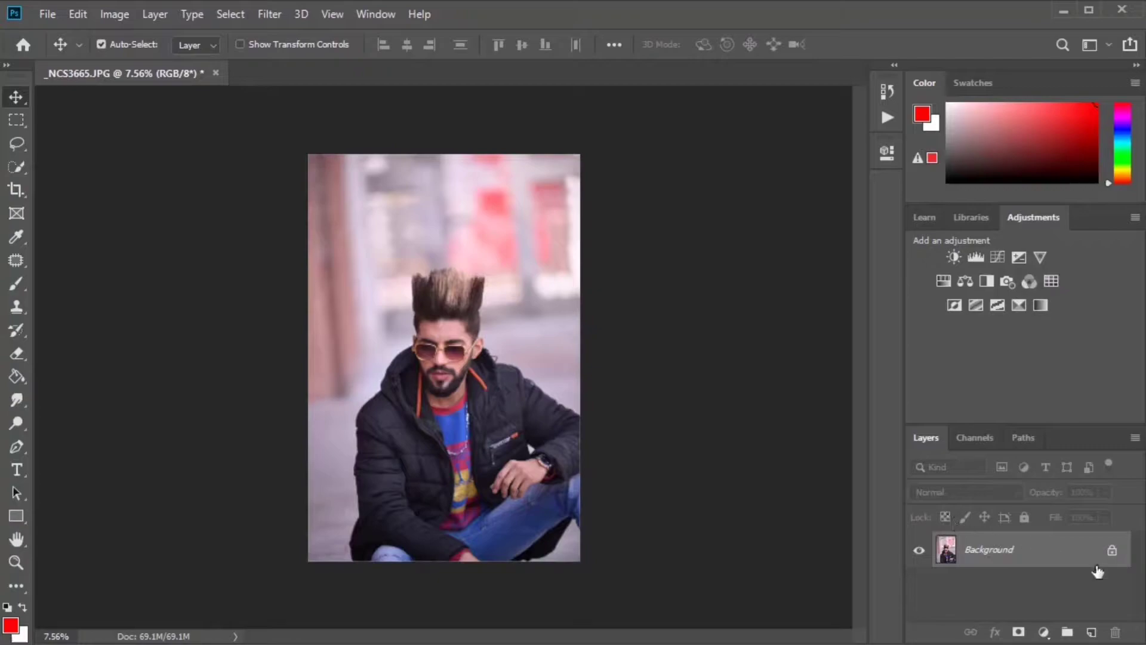
# Duplicate the Background layer and bring up the High Pass filter for the copy.
pyautogui.moveTo(1098, 571); pyautogui.dragTo(1091, 632)
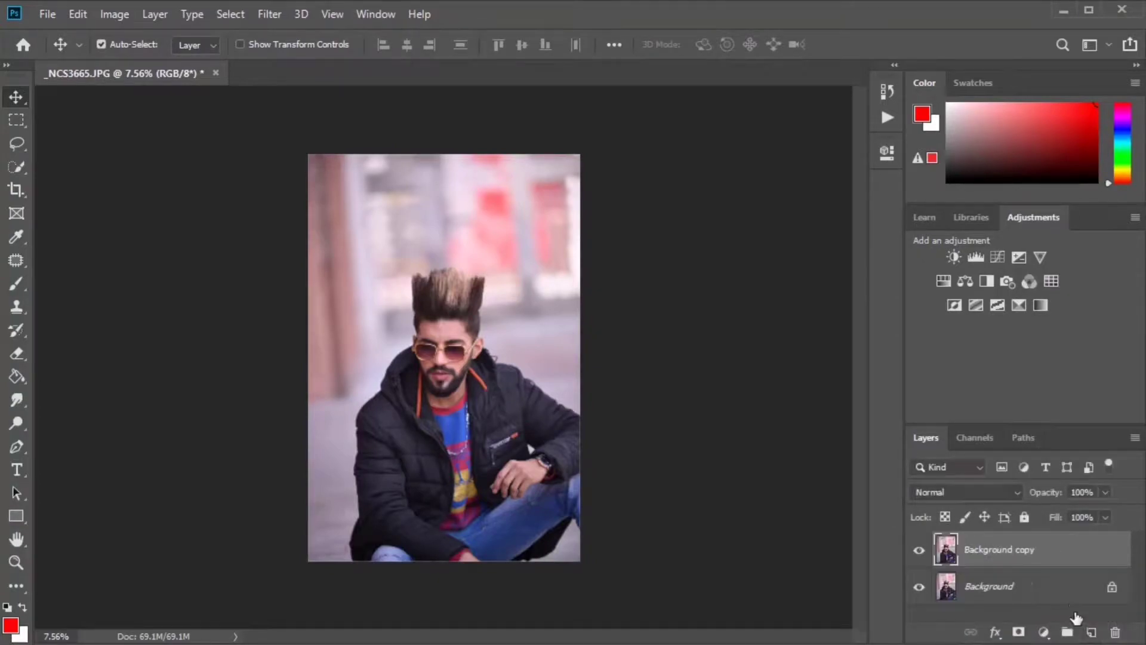
pyautogui.scroll(5, 471, 286)
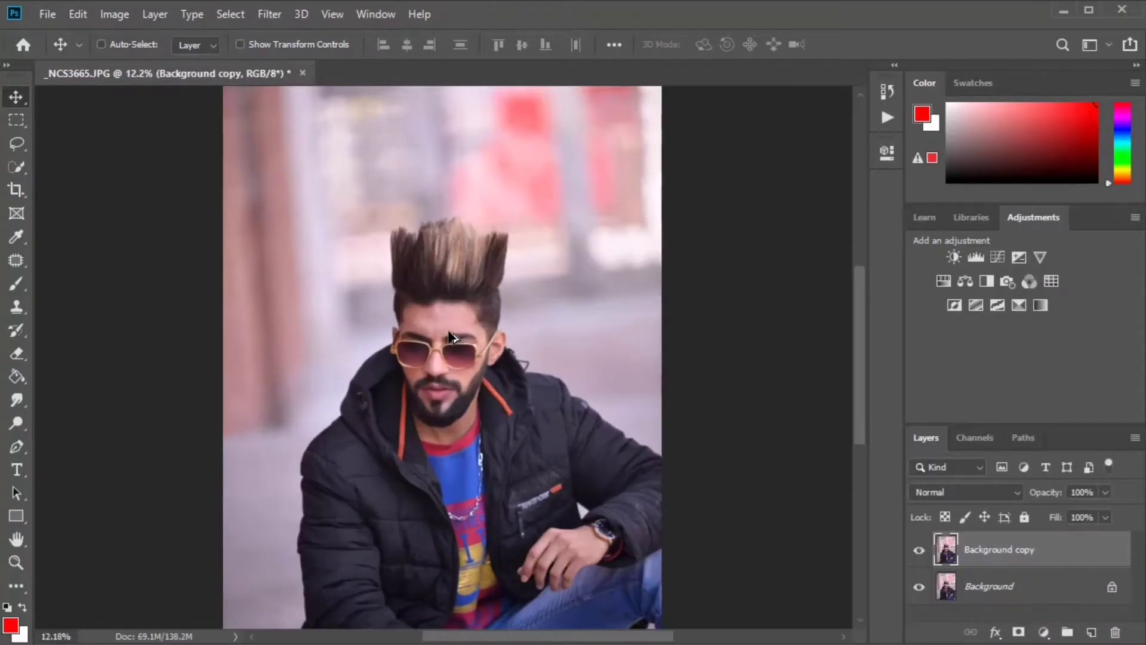
pyautogui.click(279, 16)
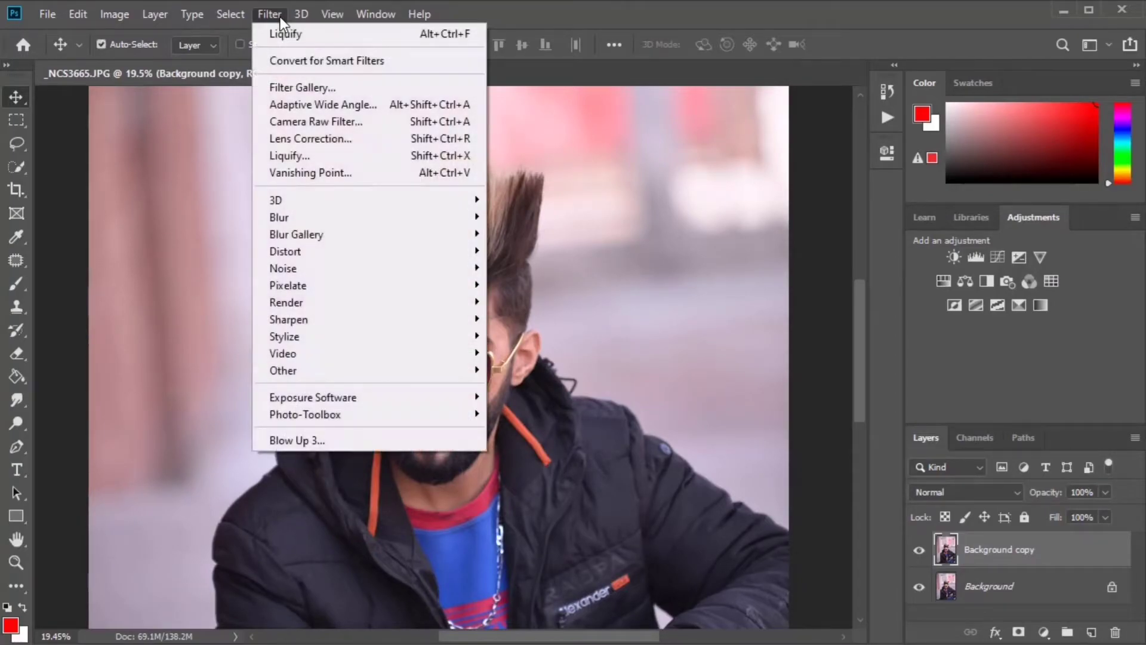
pyautogui.moveTo(283, 370)
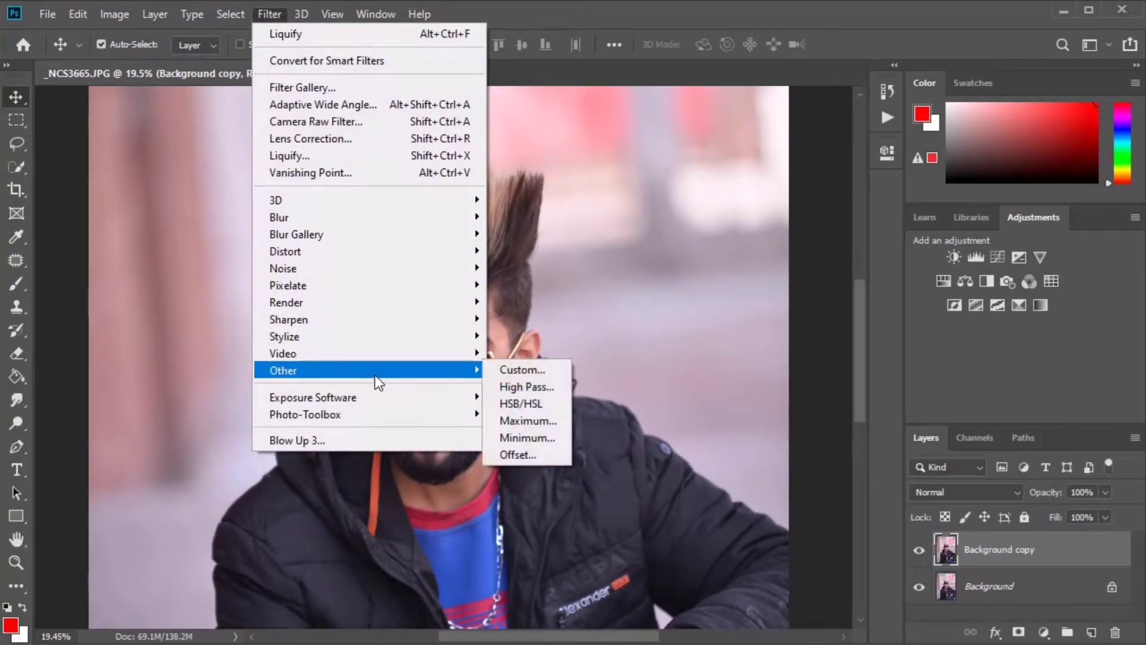
pyautogui.click(542, 379)
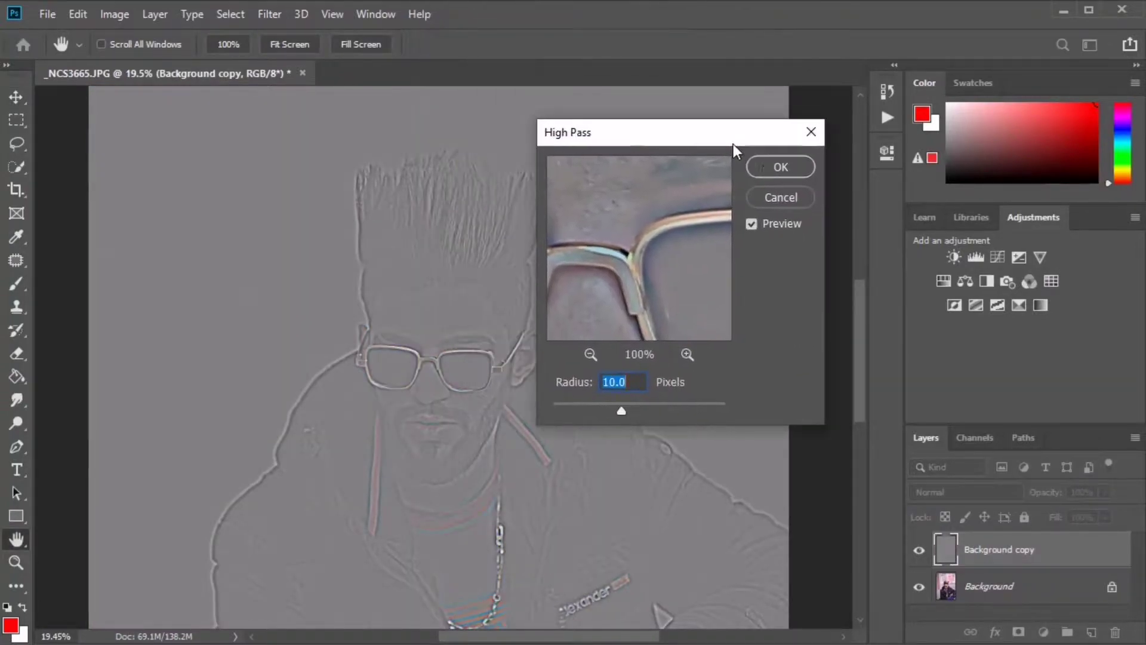
# Apply High Pass to the Background copy with a 4.0-pixel radius.
pyautogui.moveTo(614, 5); pyautogui.dragTo(771, 147)
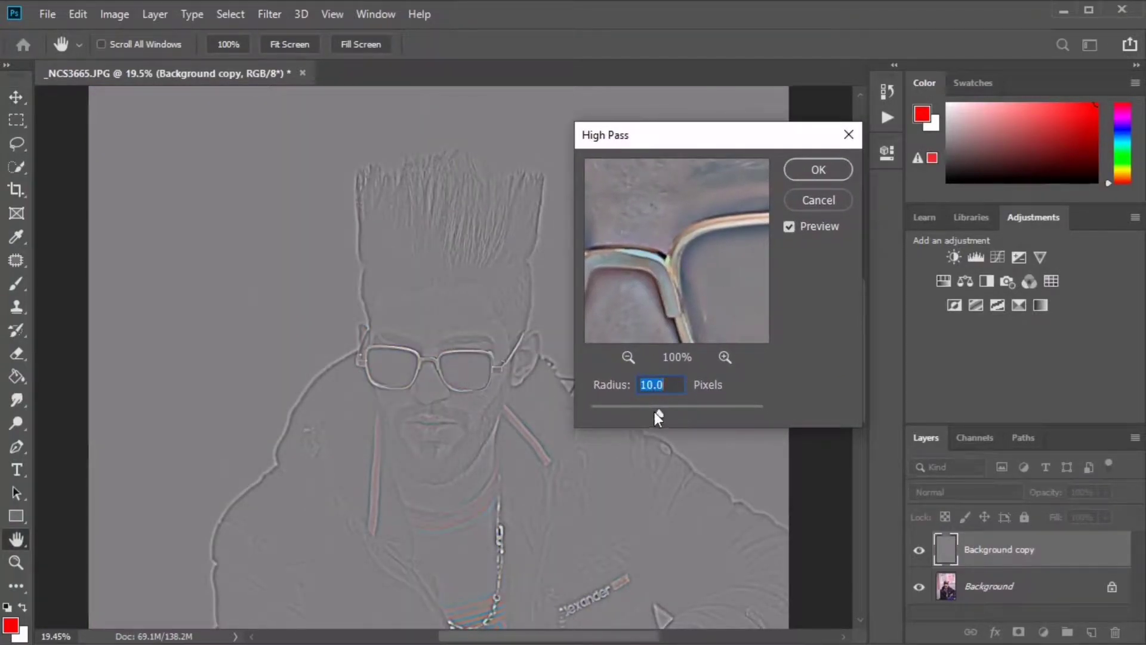
pyautogui.moveTo(643, 414); pyautogui.dragTo(629, 418)
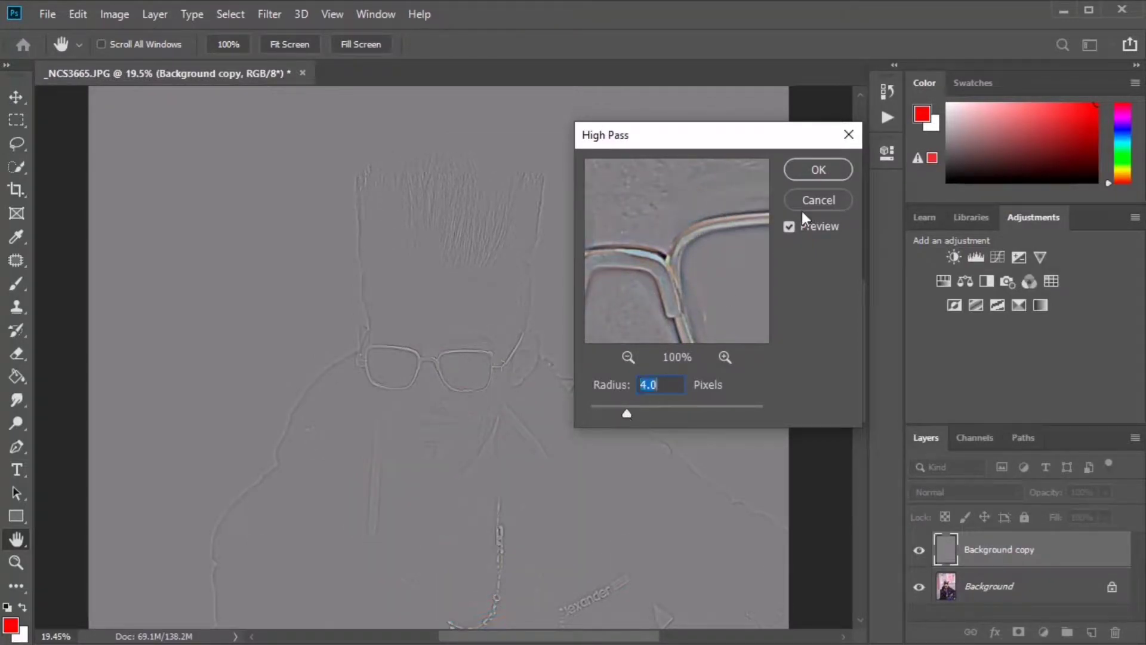
pyautogui.click(829, 177)
pyautogui.click(968, 488)
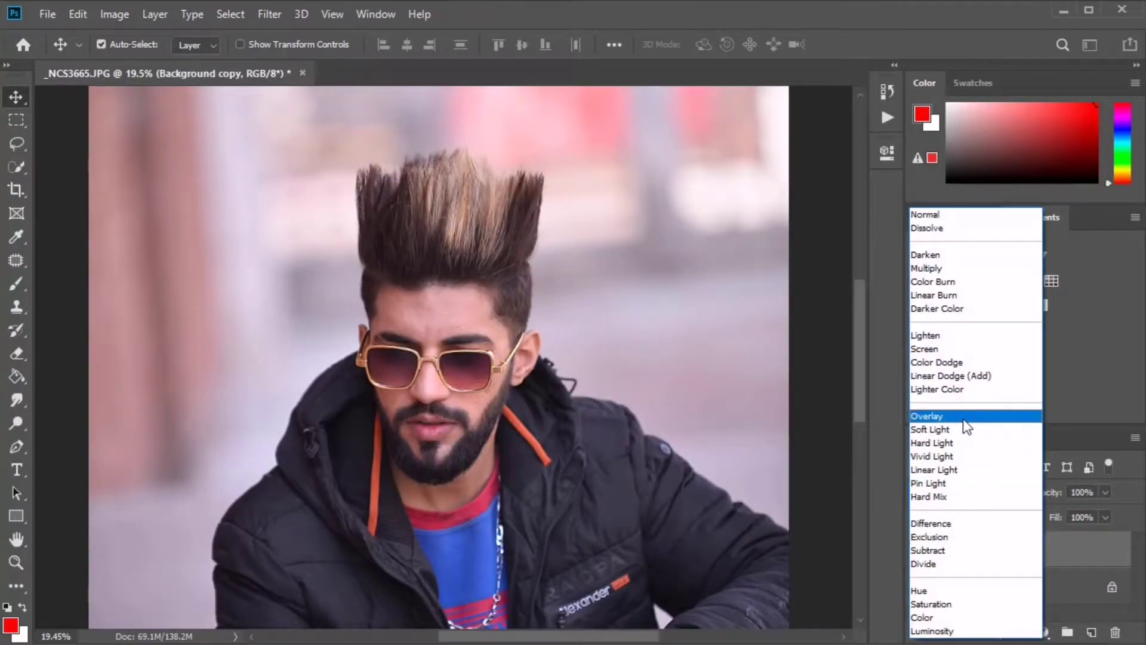
# Set the high-pass layer to Overlay blending and toggle its visibility to compare the sharpening.
pyautogui.click(962, 416)
pyautogui.scroll(2, 487, 388)
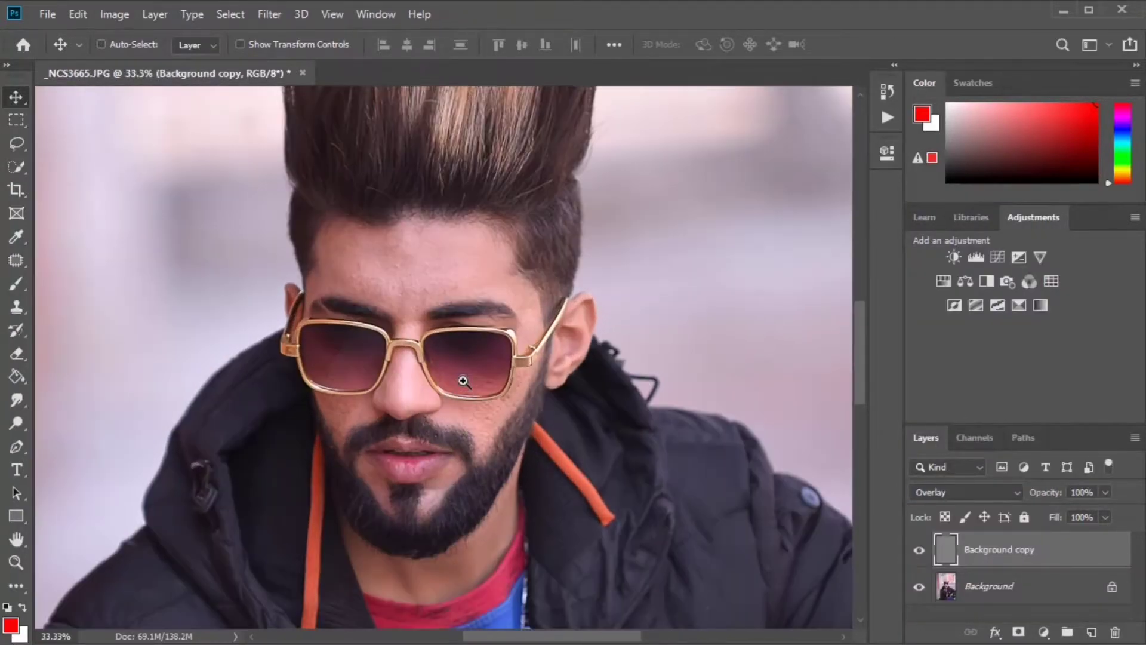
pyautogui.scroll(1, 461, 379)
pyautogui.scroll(1, 461, 379)
pyautogui.hscroll(-2, 537, 439)
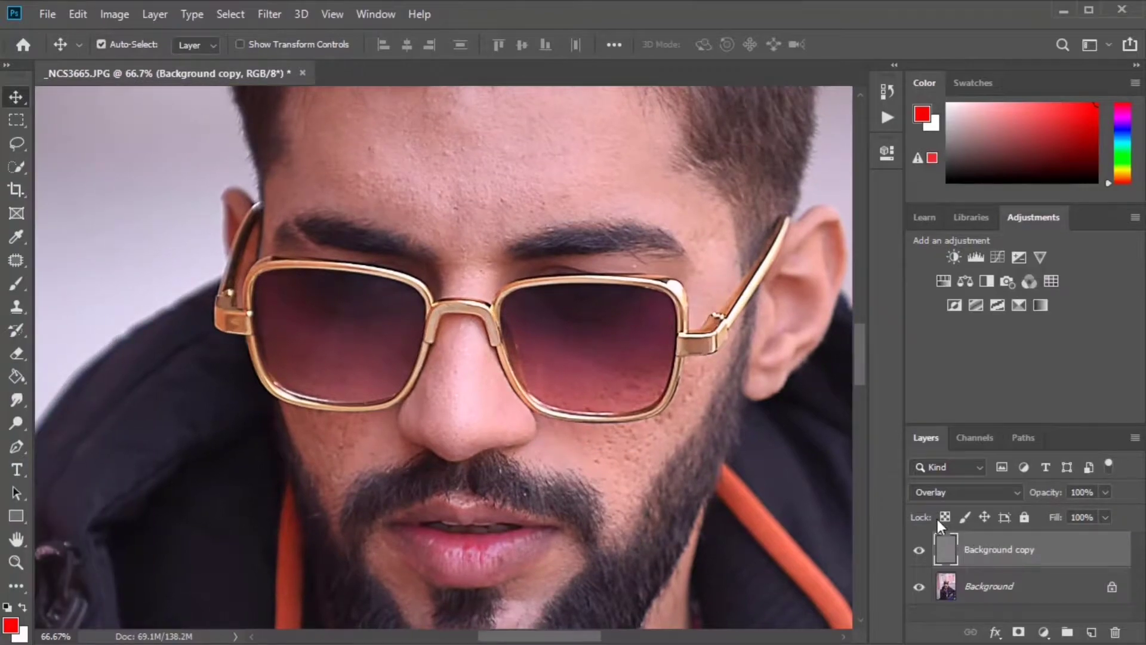
pyautogui.click(918, 549)
pyautogui.click(918, 549)
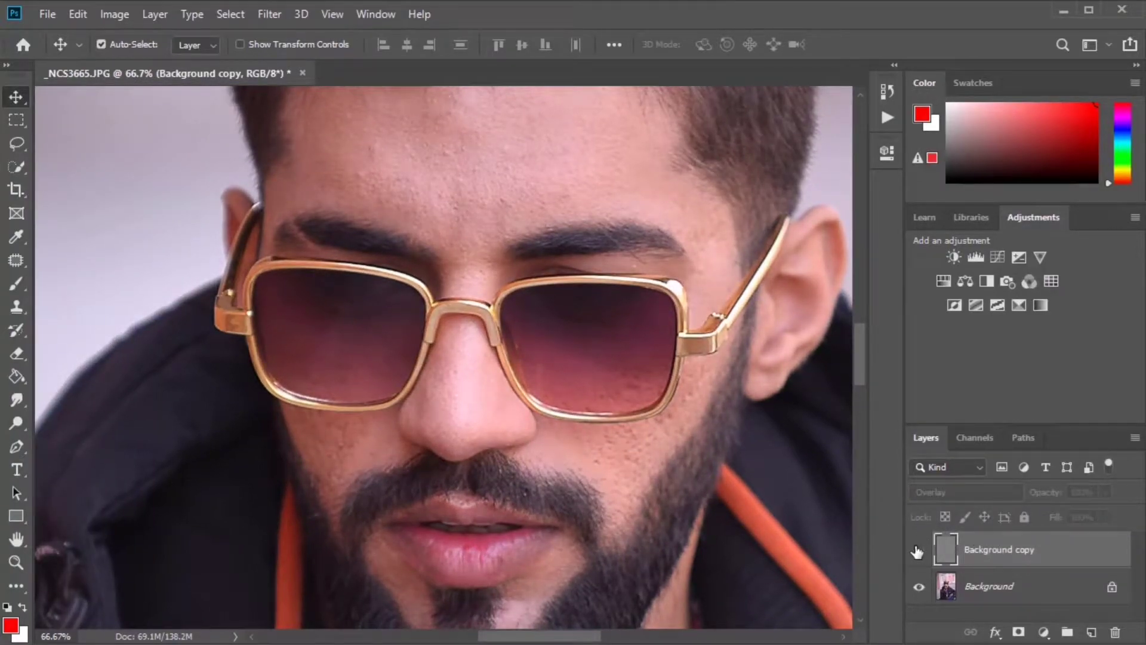
# Merge the sharpened overlay into Background and duplicate Background again.
pyautogui.rightClick(1008, 585)
pyautogui.click(1026, 525)
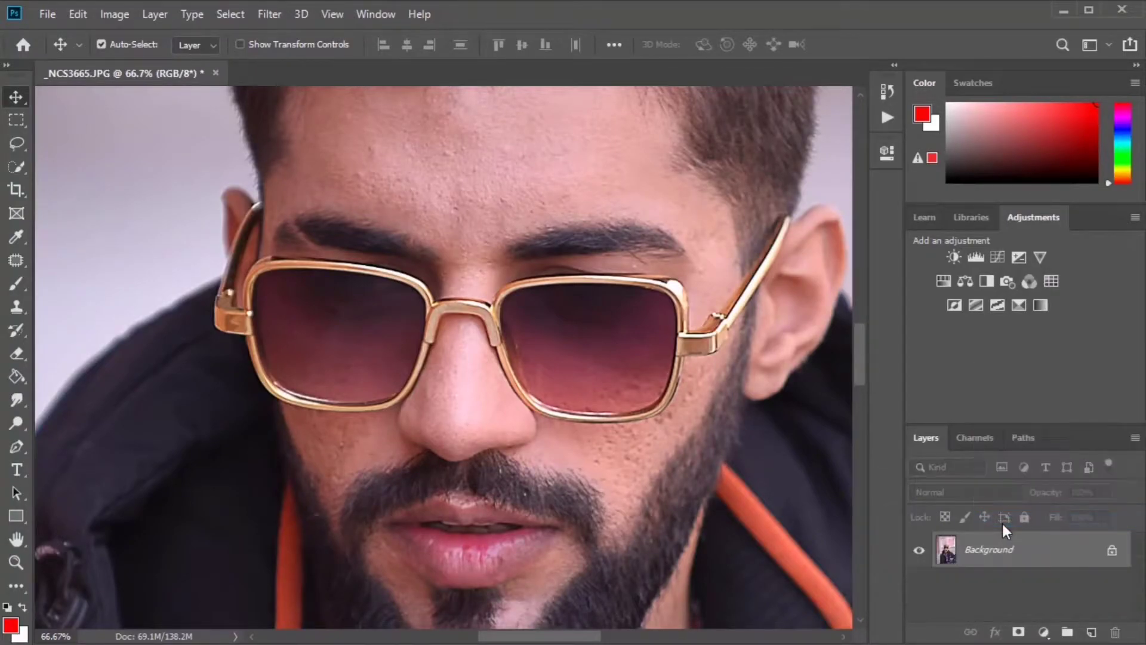
pyautogui.moveTo(1071, 552); pyautogui.dragTo(1091, 632)
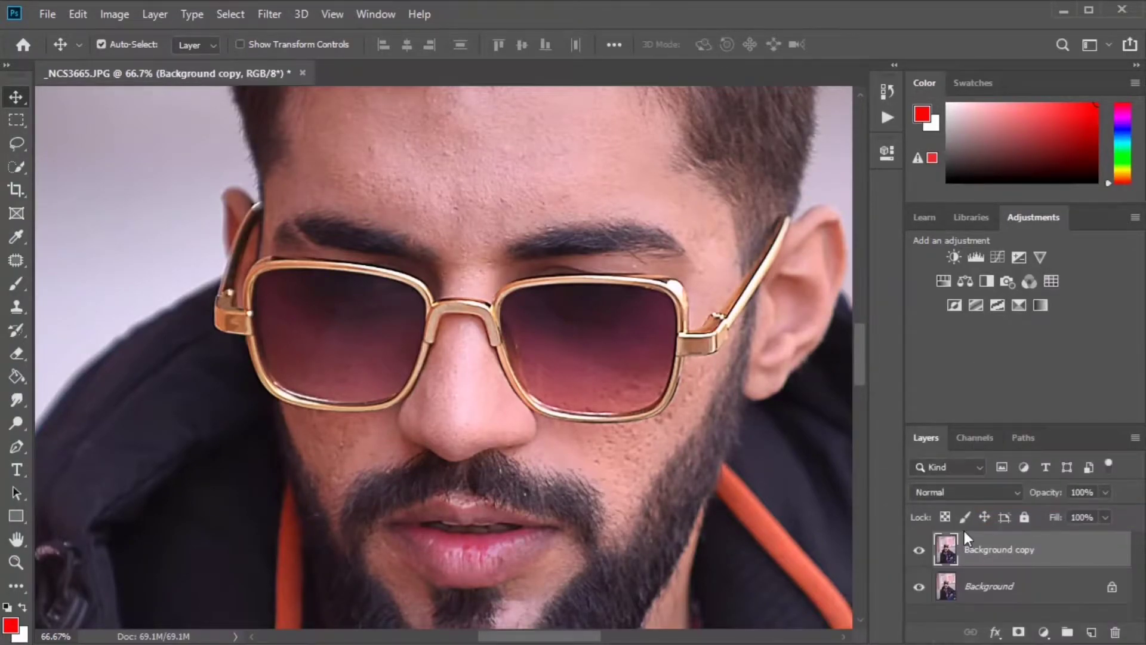
pyautogui.moveTo(652, 328); pyautogui.dragTo(686, 383)
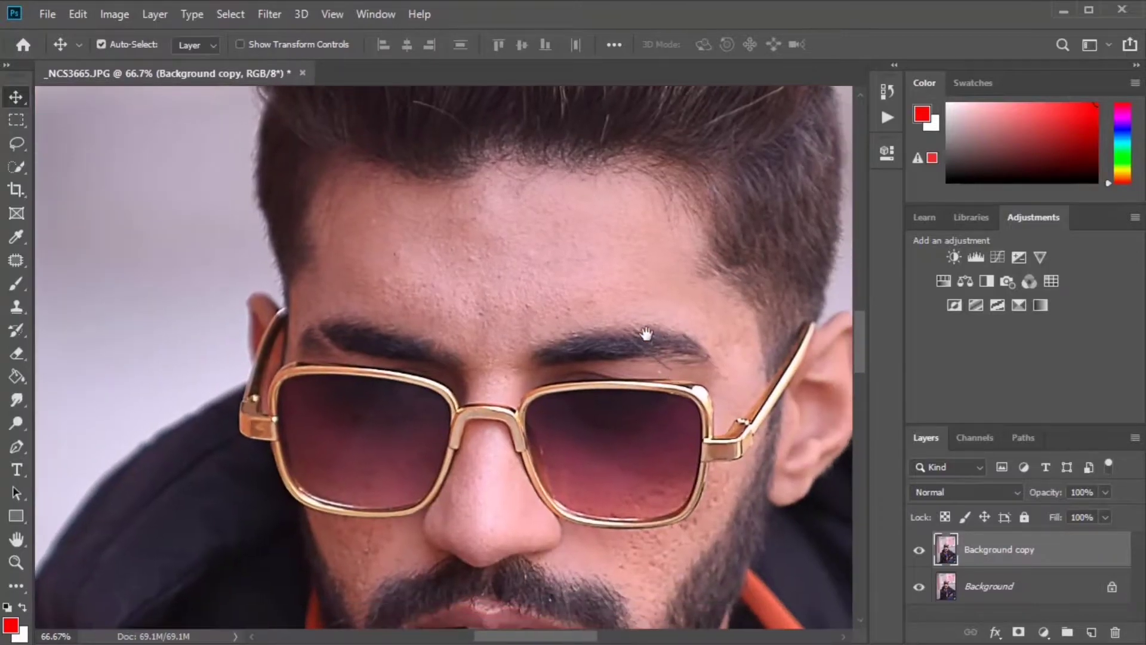
pyautogui.moveTo(647, 332); pyautogui.dragTo(669, 297)
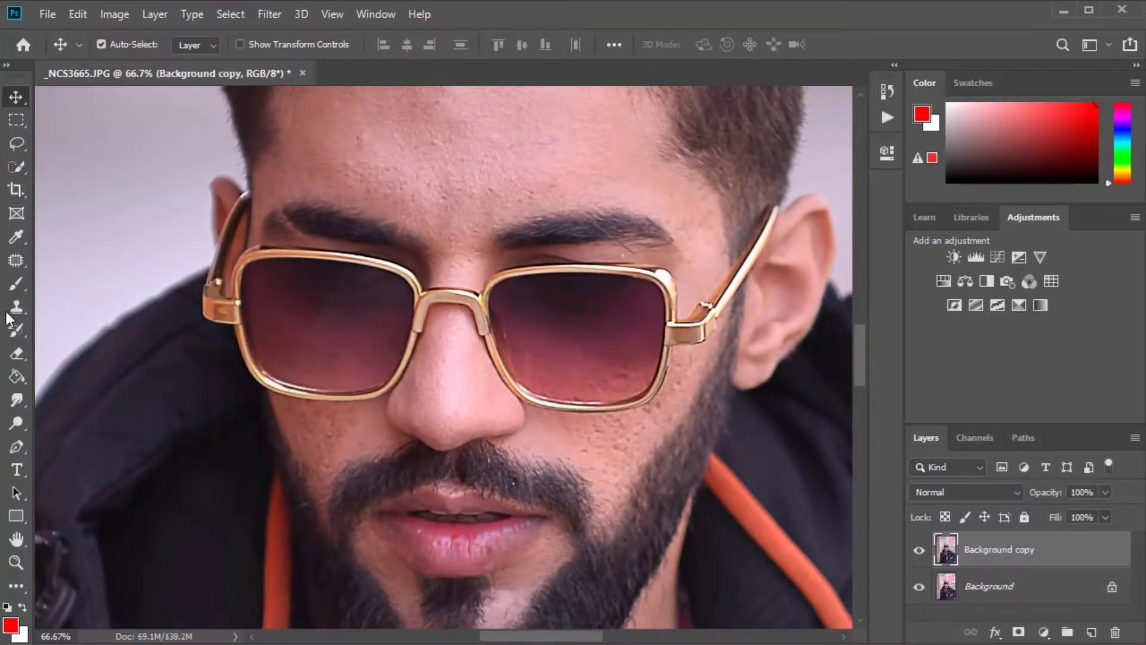
# Switch to the Mixer Brush with an empty brush that cleans after each stroke.
pyautogui.click(18, 286)
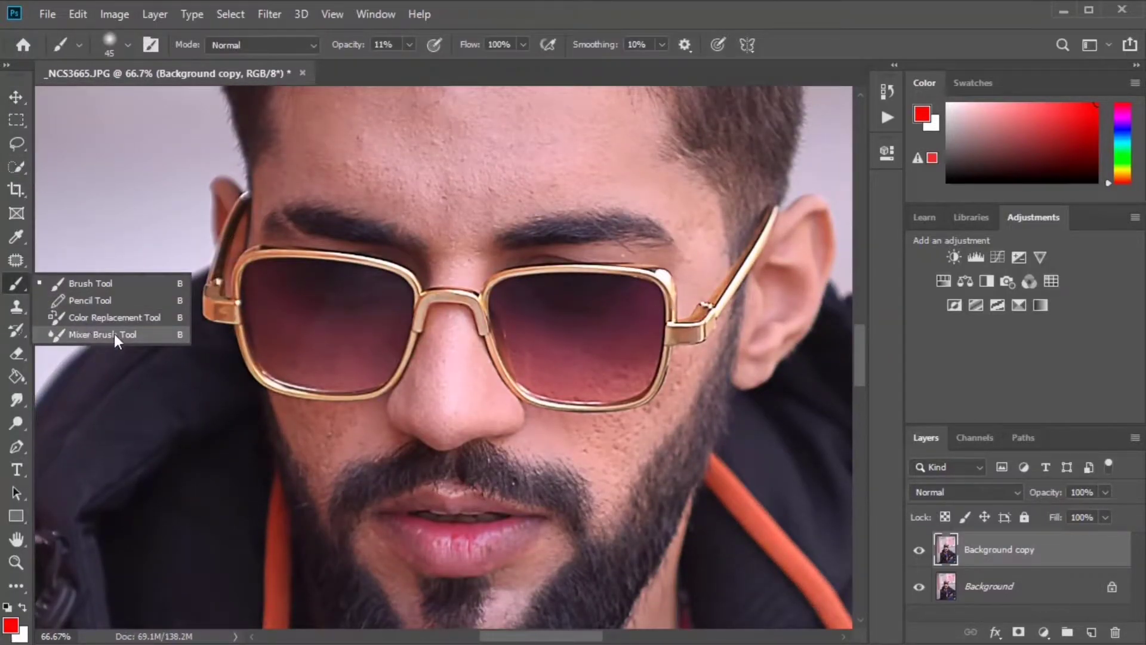
pyautogui.click(102, 334)
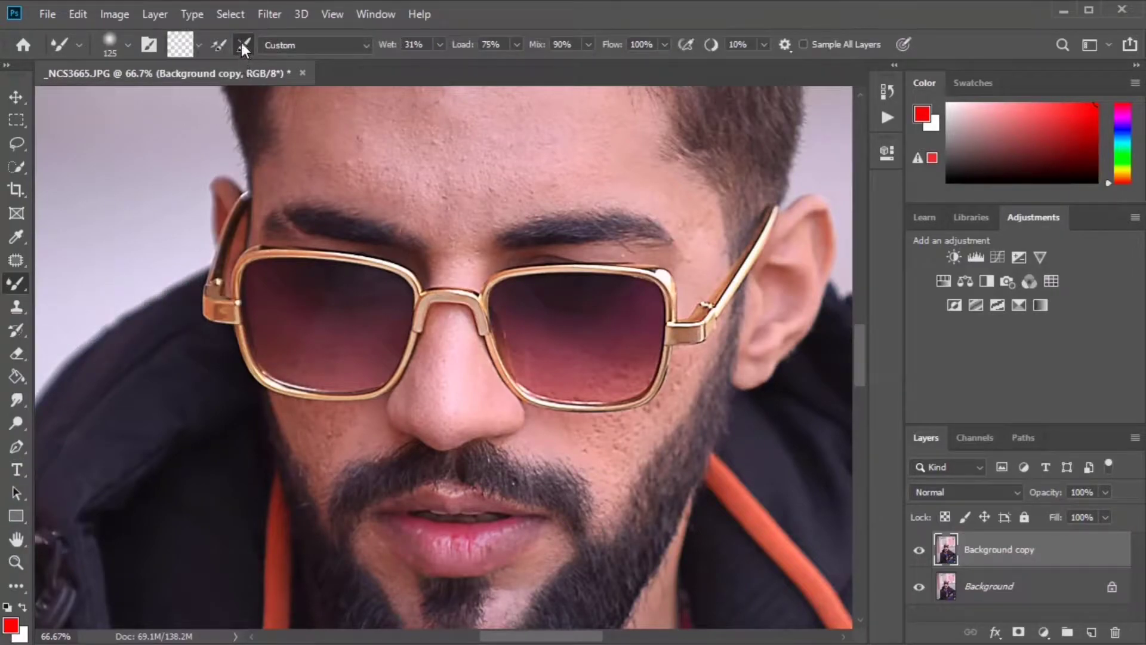
pyautogui.click(220, 45)
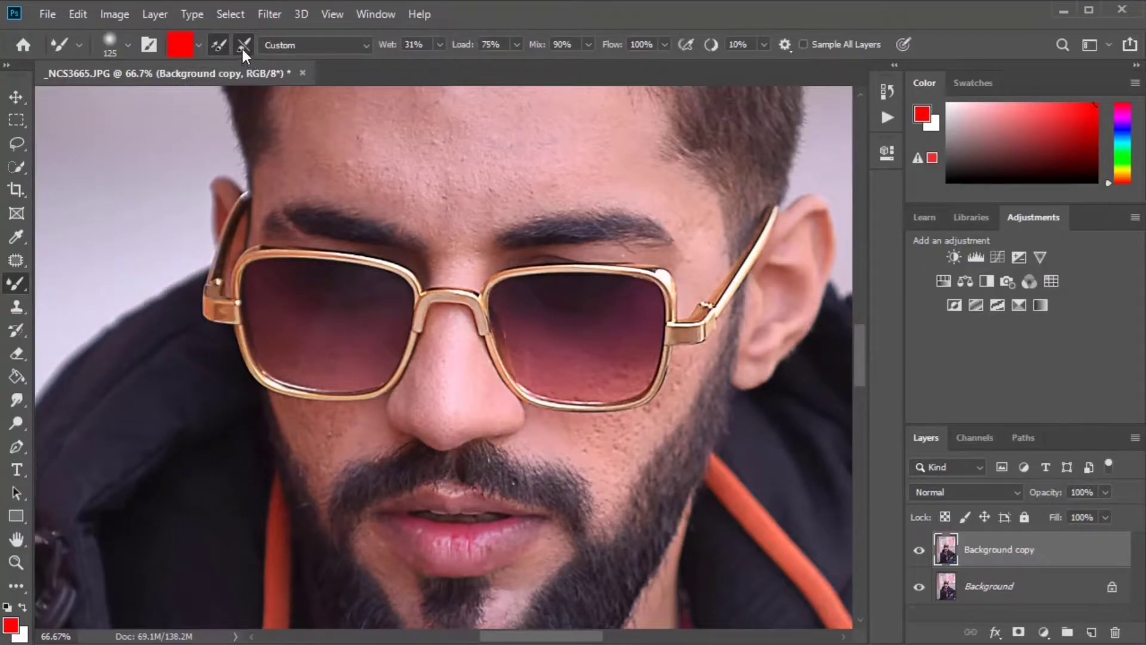
pyautogui.click(243, 49)
pyautogui.click(219, 44)
pyautogui.click(243, 49)
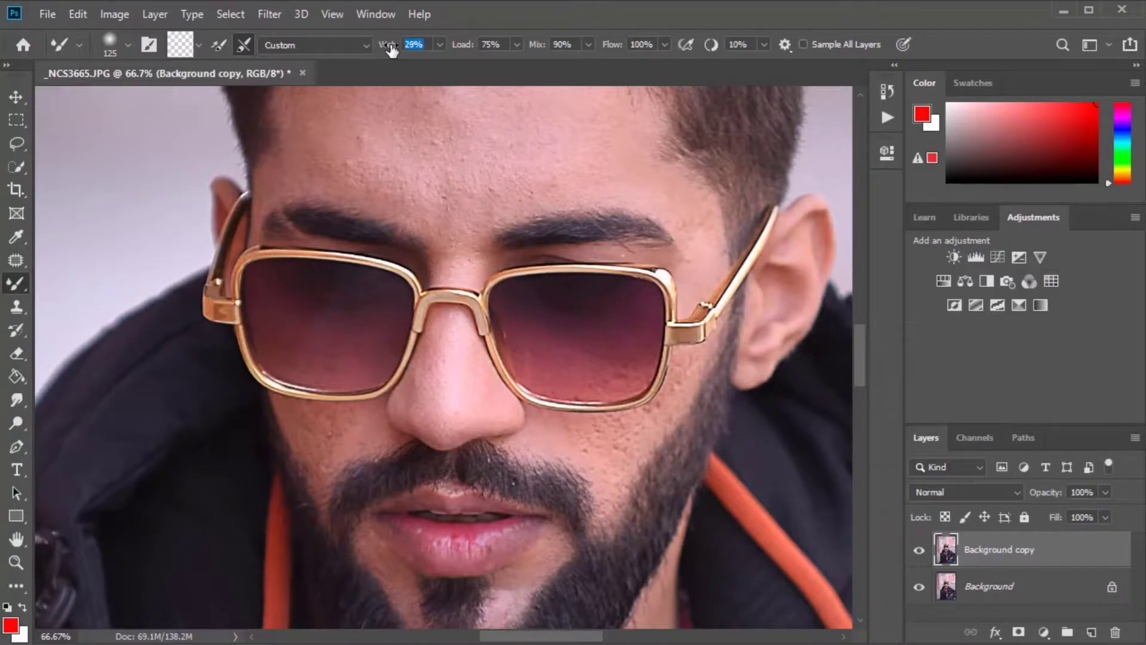
# Blend the forehead skin with the Mixer Brush, sizing it between about 90 and 150.
pyautogui.moveTo(456, 143)
pyautogui.mouseDown()
pyautogui.moveTo(515, 294)
pyautogui.moveTo(512, 223)
pyautogui.moveTo(465, 301)
pyautogui.mouseUp()
pyautogui.scroll(2, 548, 252)
pyautogui.press(']')
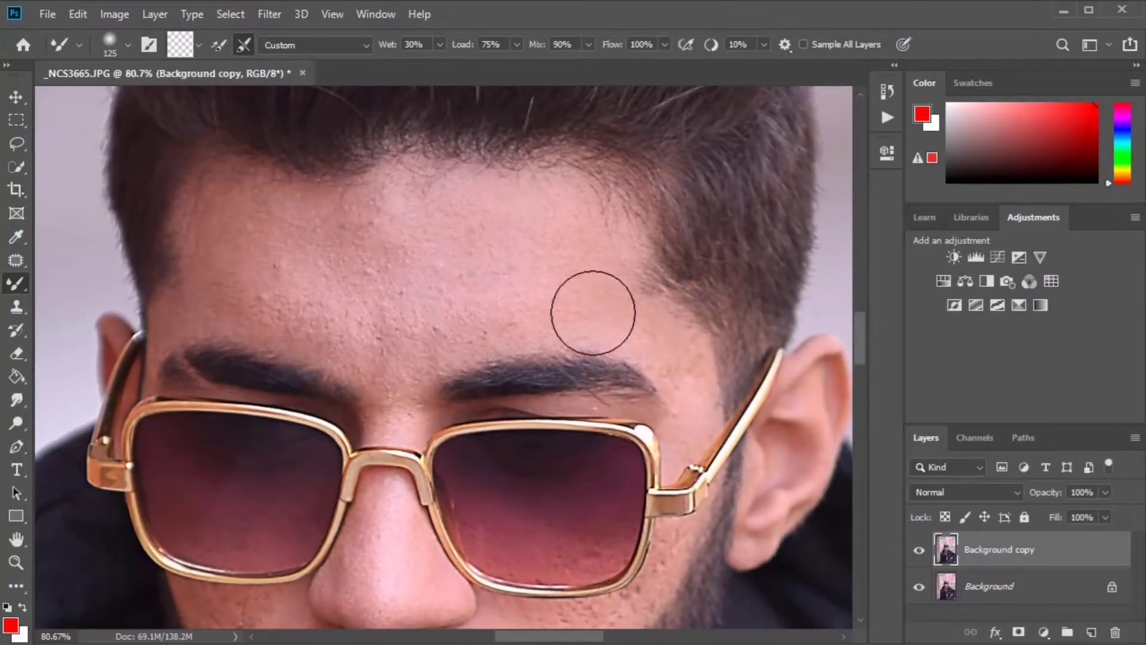
pyautogui.press('[')
pyautogui.press('[')
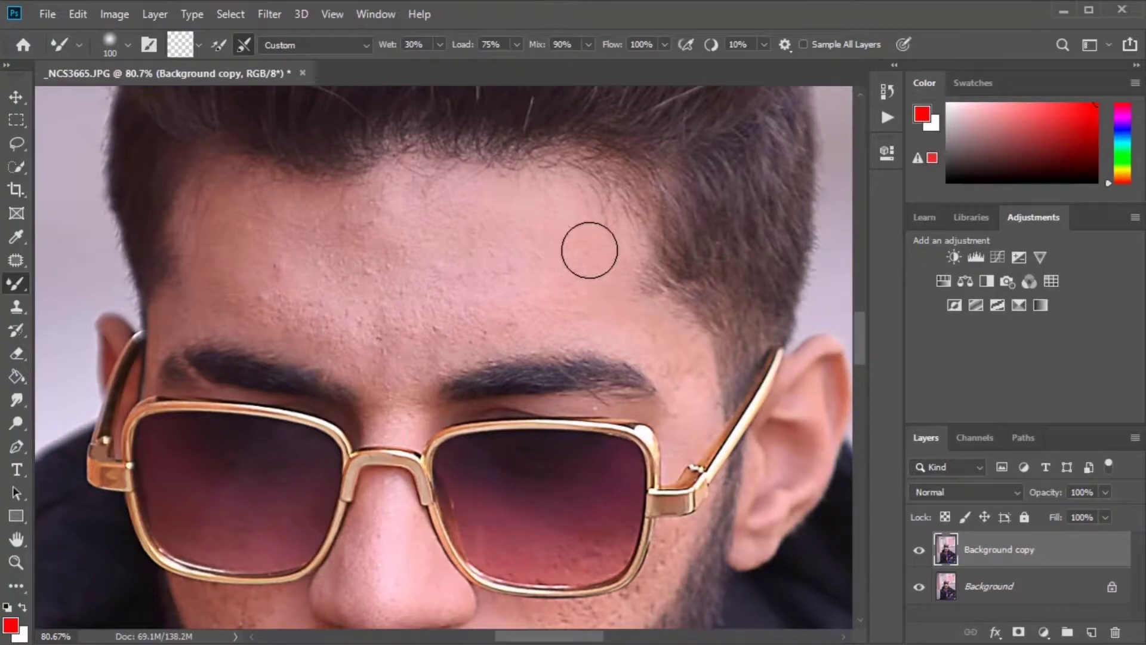
pyautogui.press(']')
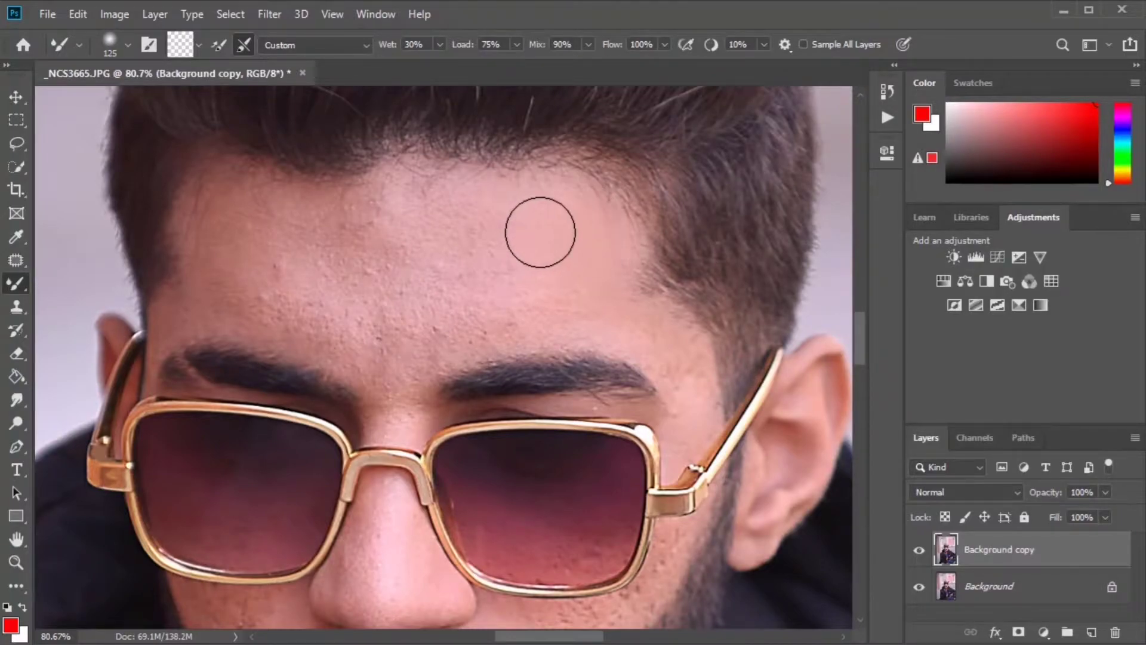
pyautogui.moveTo(537, 231)
pyautogui.mouseDown()
pyautogui.moveTo(583, 311)
pyautogui.moveTo(574, 302)
pyautogui.moveTo(484, 322)
pyautogui.moveTo(500, 322)
pyautogui.moveTo(513, 231)
pyautogui.moveTo(418, 227)
pyautogui.moveTo(409, 238)
pyautogui.moveTo(450, 306)
pyautogui.moveTo(442, 341)
pyautogui.moveTo(445, 268)
pyautogui.moveTo(402, 243)
pyautogui.moveTo(402, 225)
pyautogui.moveTo(366, 230)
pyautogui.moveTo(409, 307)
pyautogui.moveTo(396, 332)
pyautogui.moveTo(374, 340)
pyautogui.moveTo(276, 276)
pyautogui.moveTo(217, 209)
pyautogui.moveTo(203, 248)
pyautogui.moveTo(207, 177)
pyautogui.mouseUp()
pyautogui.press(']')
pyautogui.press('[')
pyautogui.press('[')
pyautogui.press('[')
pyautogui.press('[')
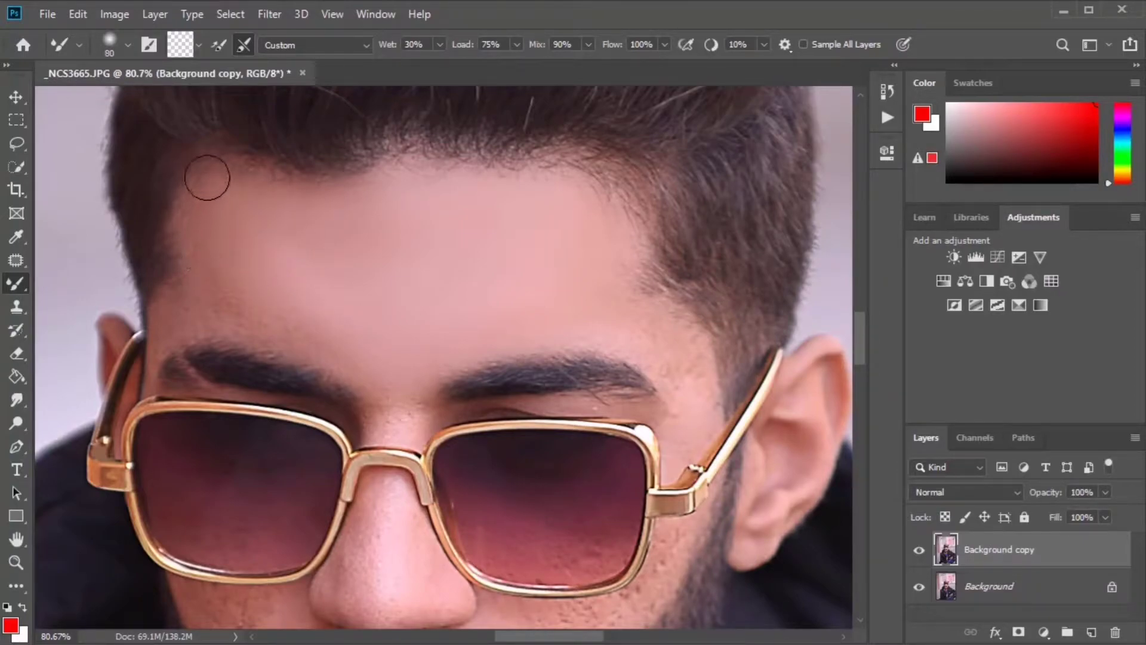
pyautogui.press('[')
pyautogui.press(']')
pyautogui.press(']')
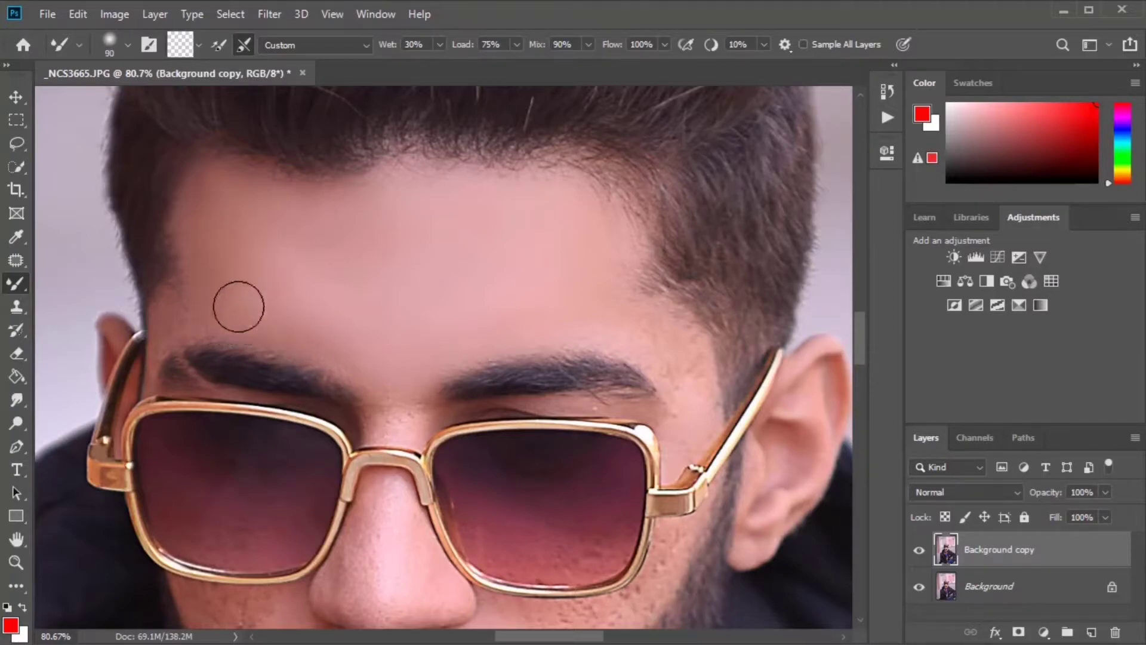
pyautogui.press('[')
pyautogui.press('[')
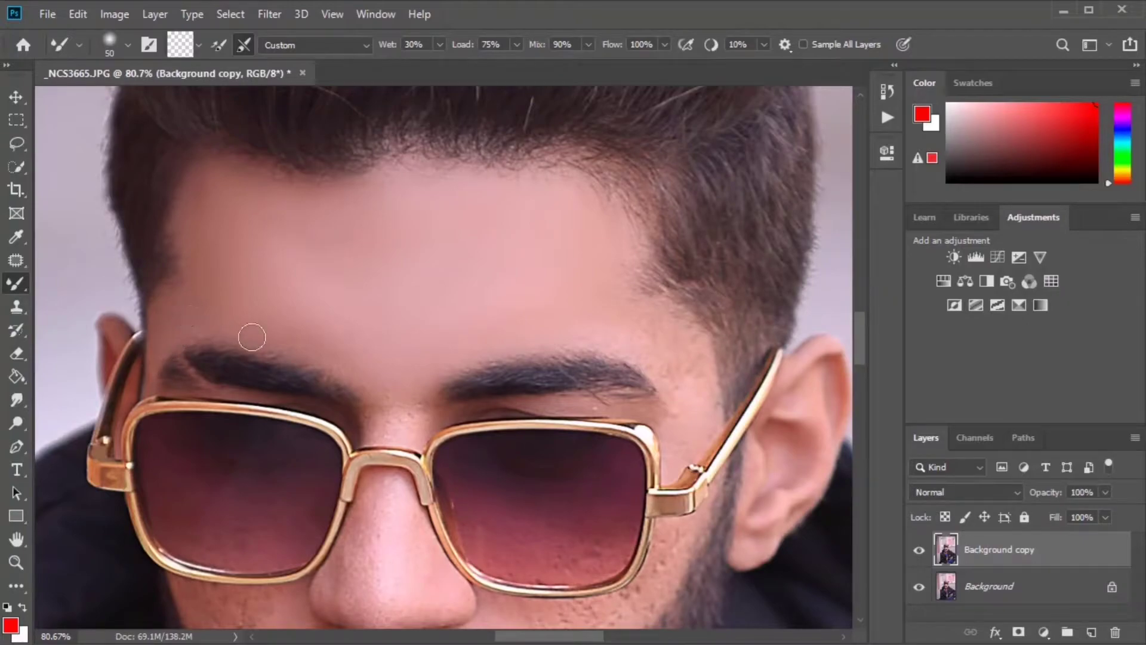
# Smooth the temple skin beside the ear with a 60–80 brush.
pyautogui.moveTo(501, 307); pyautogui.dragTo(340, 297)
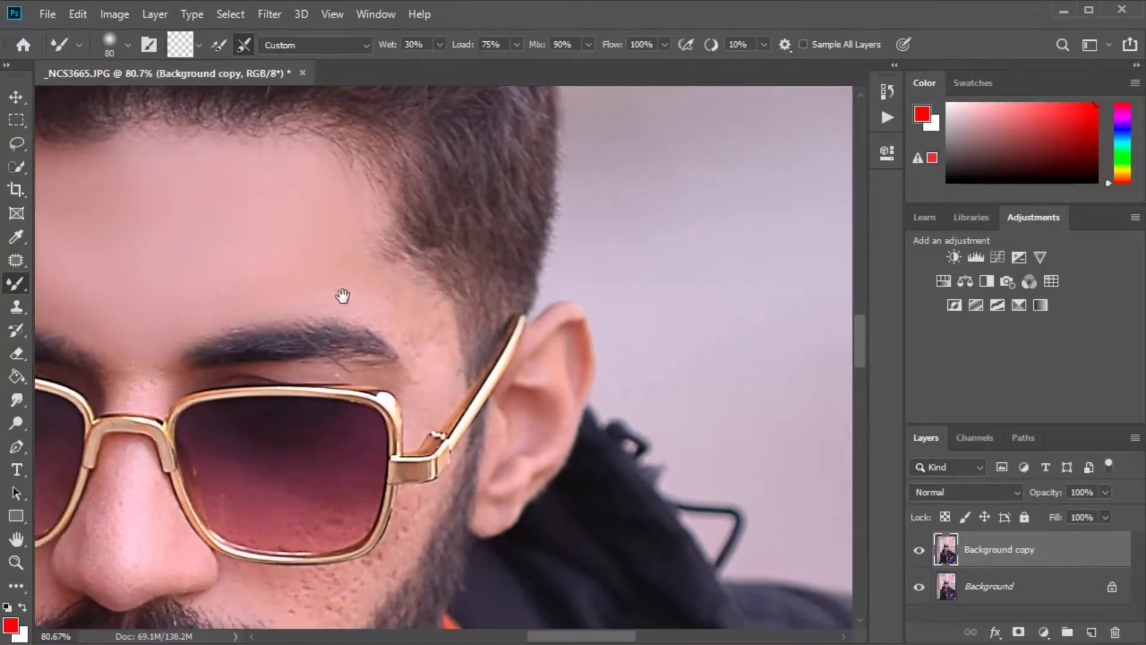
pyautogui.press(']')
pyautogui.press(']')
pyautogui.press('[')
pyautogui.press('[')
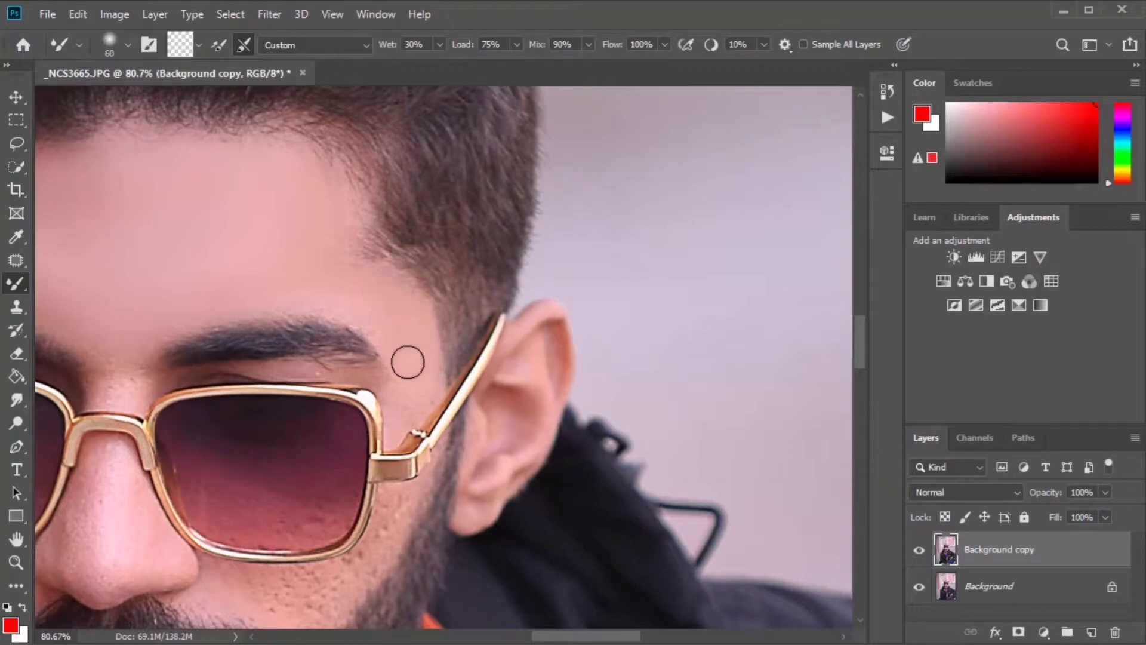
pyautogui.press(']')
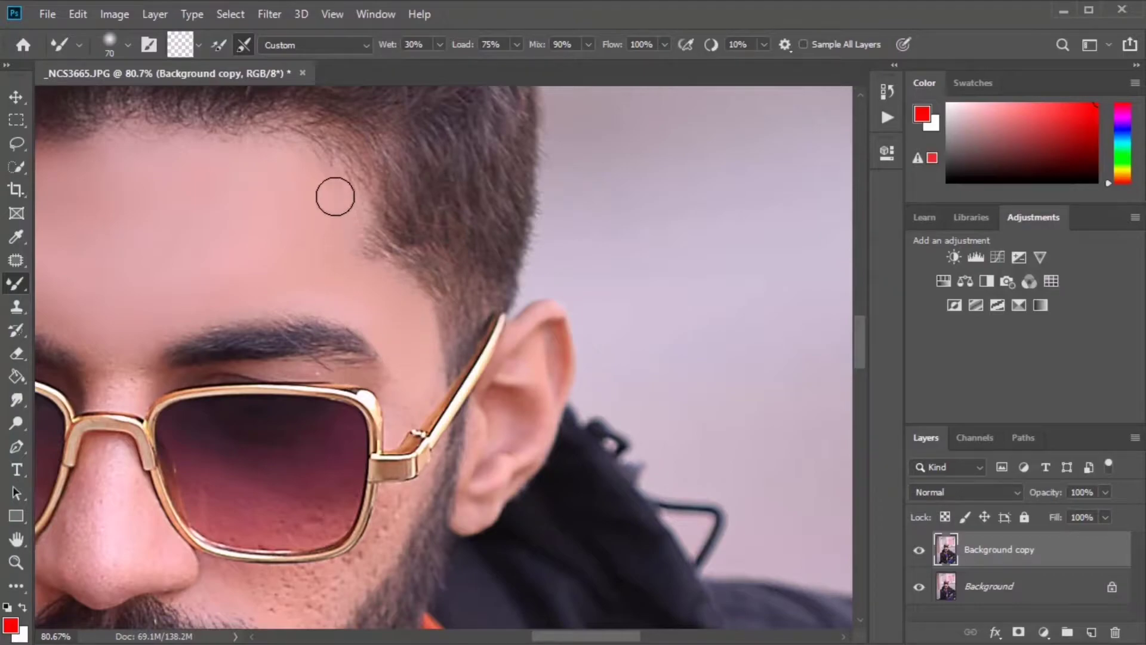
pyautogui.press('[')
pyautogui.scroll(-3, 442, 329)
pyautogui.scroll(-2, 455, 346)
pyautogui.hscroll(-2, 418, 358)
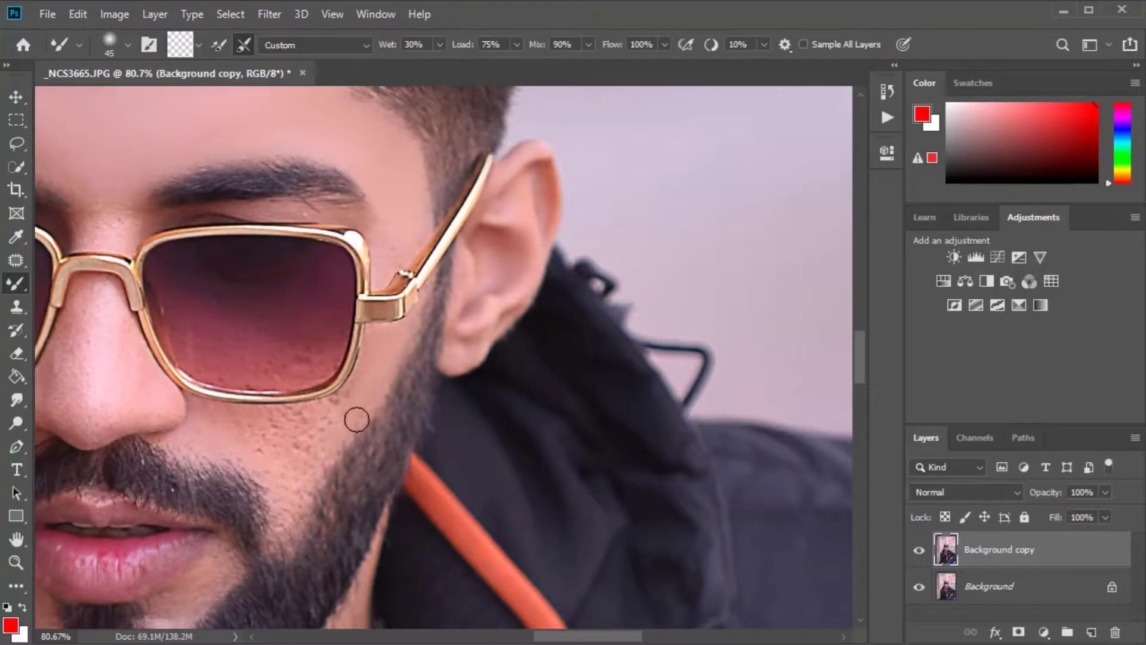
# Smooth the cheek and the grainy texture on the lower lens.
pyautogui.press(']')
pyautogui.press(']')
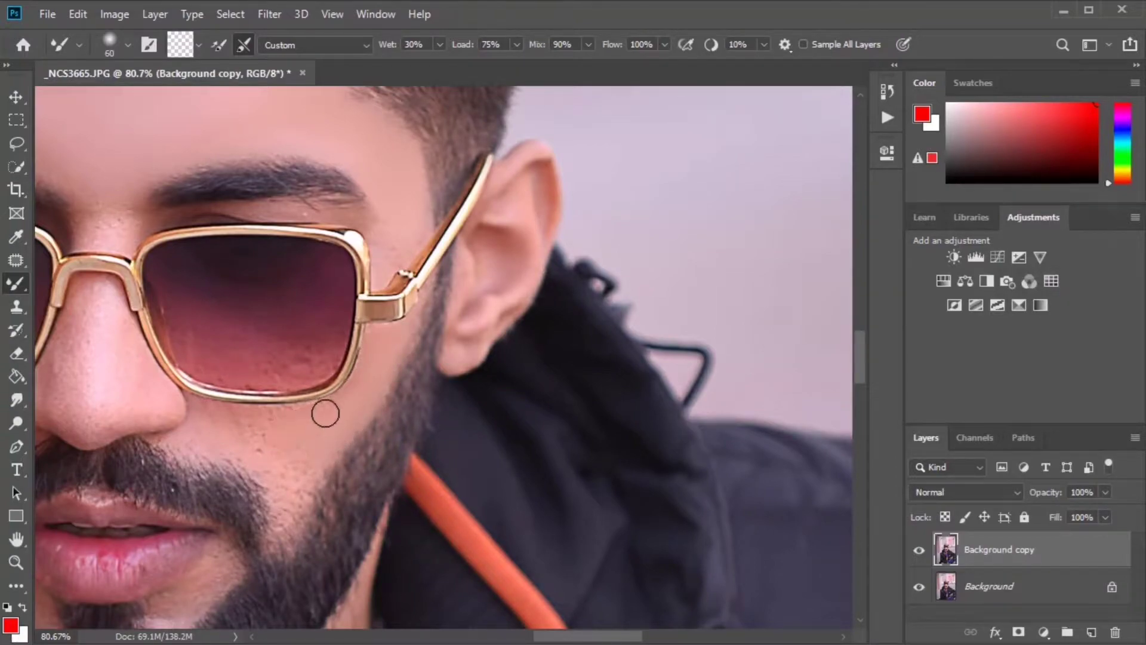
pyautogui.press(']')
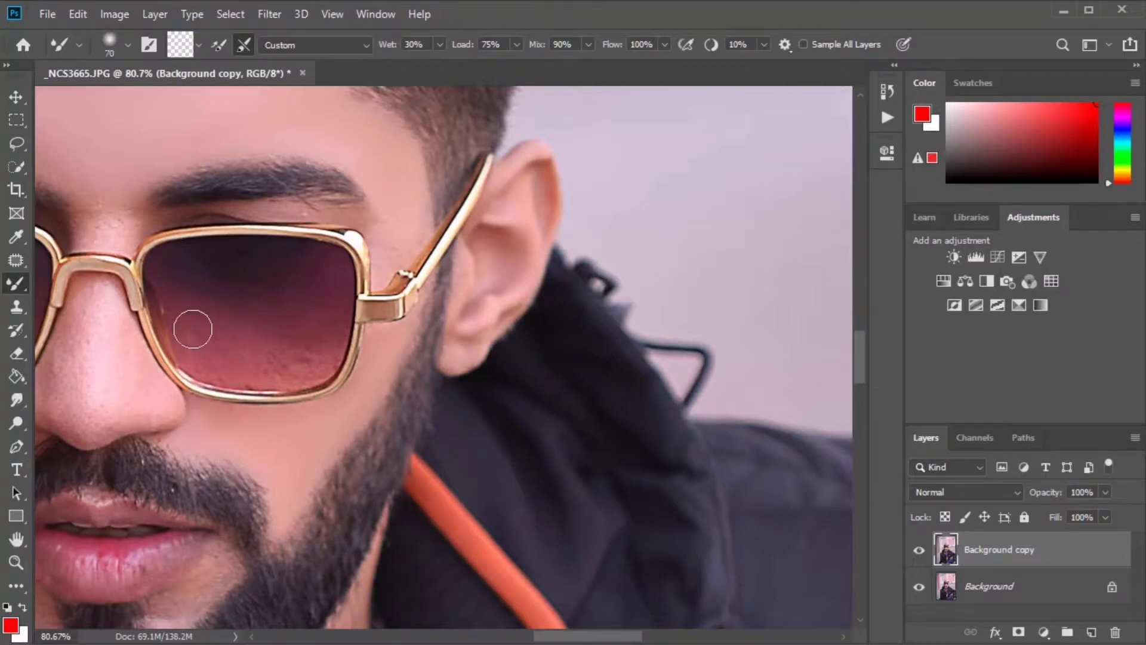
pyautogui.press('[')
pyautogui.moveTo(278, 362); pyautogui.dragTo(271, 328)
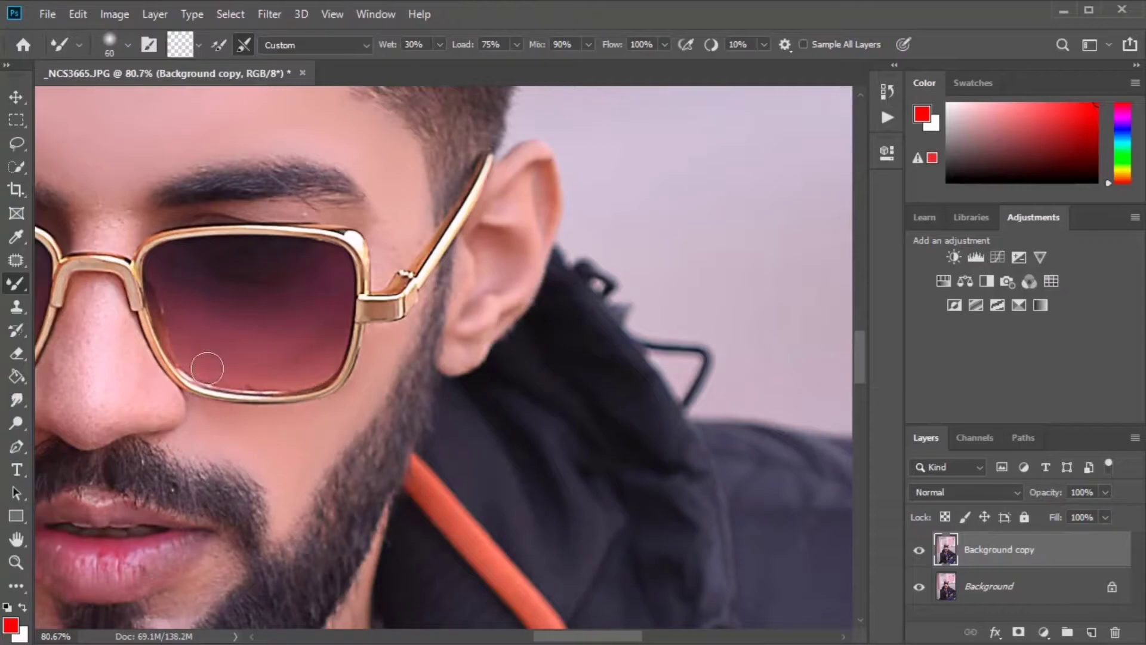
pyautogui.press('[')
pyautogui.press('[')
pyautogui.press('[')
pyautogui.moveTo(365, 339); pyautogui.dragTo(294, 417)
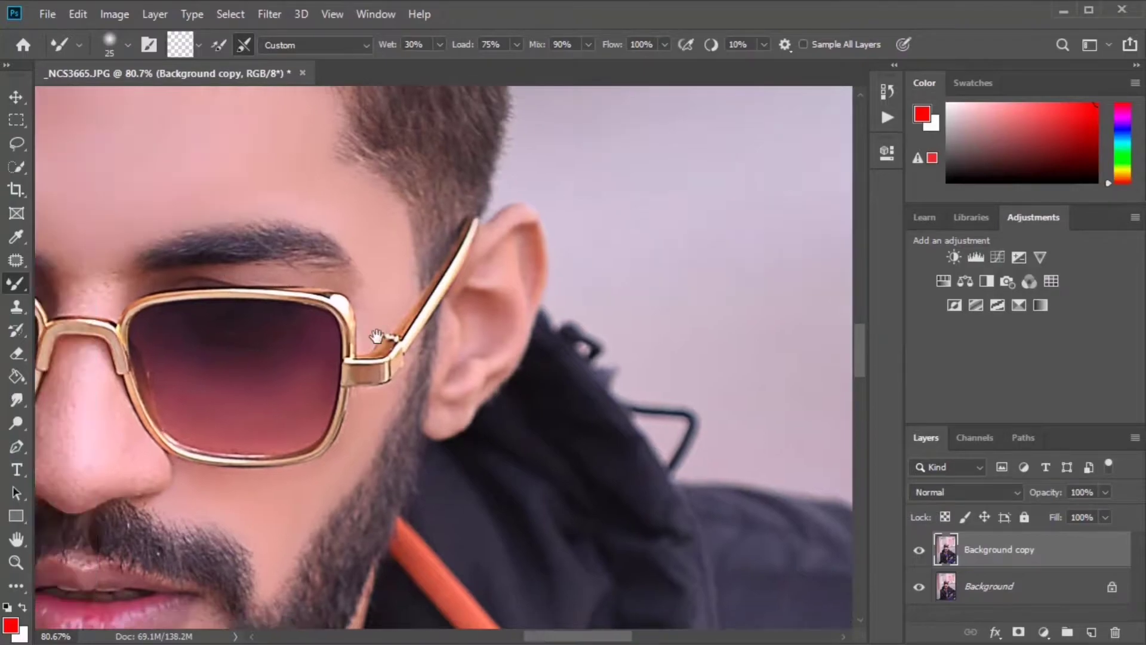
pyautogui.moveTo(195, 285); pyautogui.dragTo(546, 275)
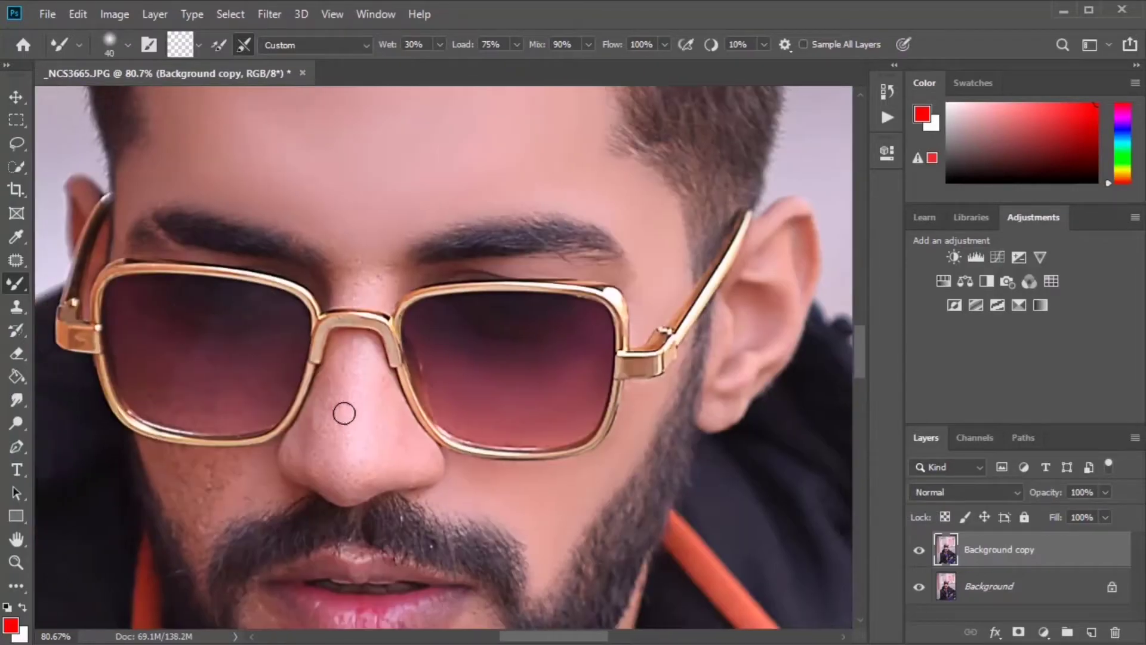
# Smooth the skin texture on the nose and lower lip.
pyautogui.press(']')
pyautogui.press(']')
pyautogui.press(']')
pyautogui.press(']')
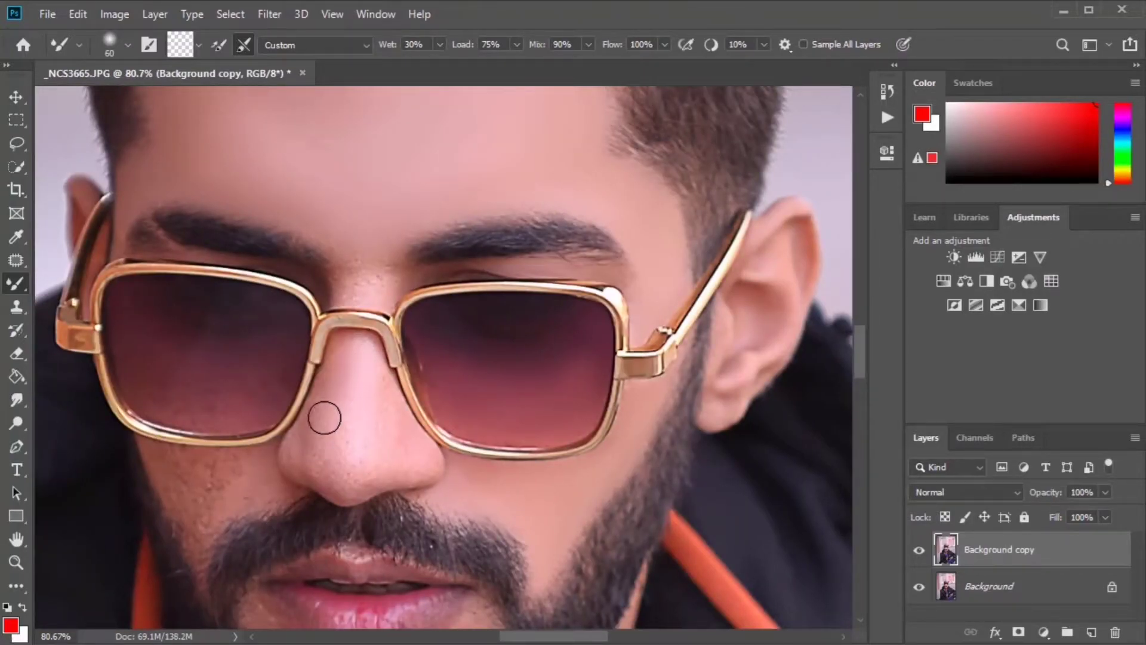
pyautogui.moveTo(303, 460)
pyautogui.mouseDown()
pyautogui.moveTo(360, 440)
pyautogui.moveTo(376, 379)
pyautogui.moveTo(414, 442)
pyautogui.moveTo(370, 479)
pyautogui.mouseUp()
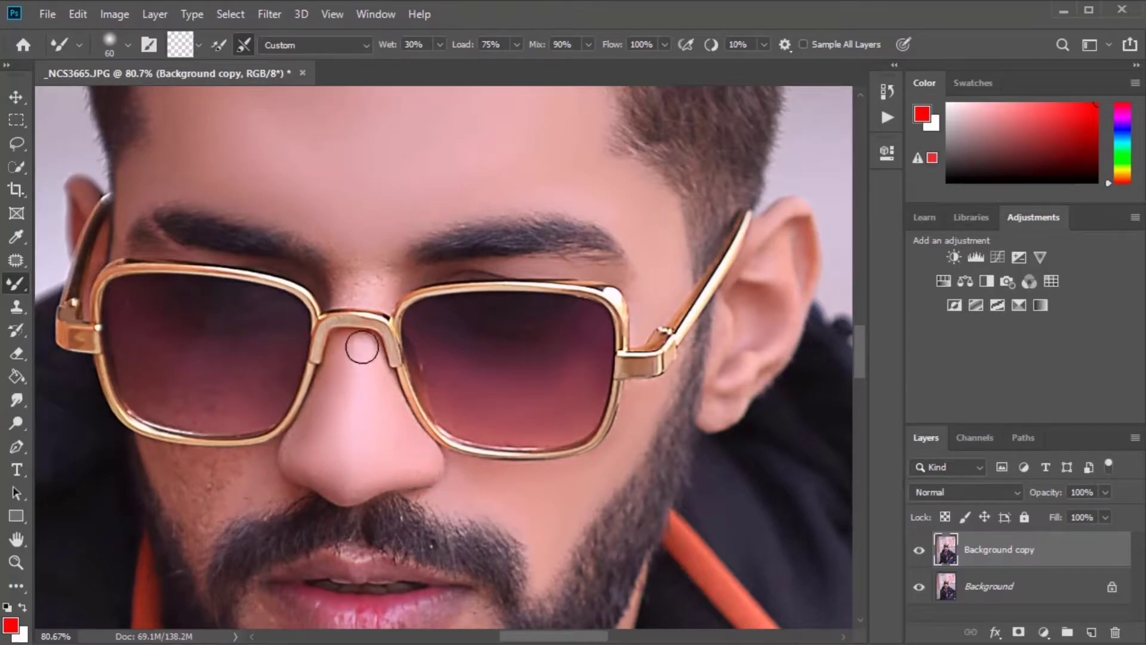
pyautogui.press('[')
pyautogui.press('[')
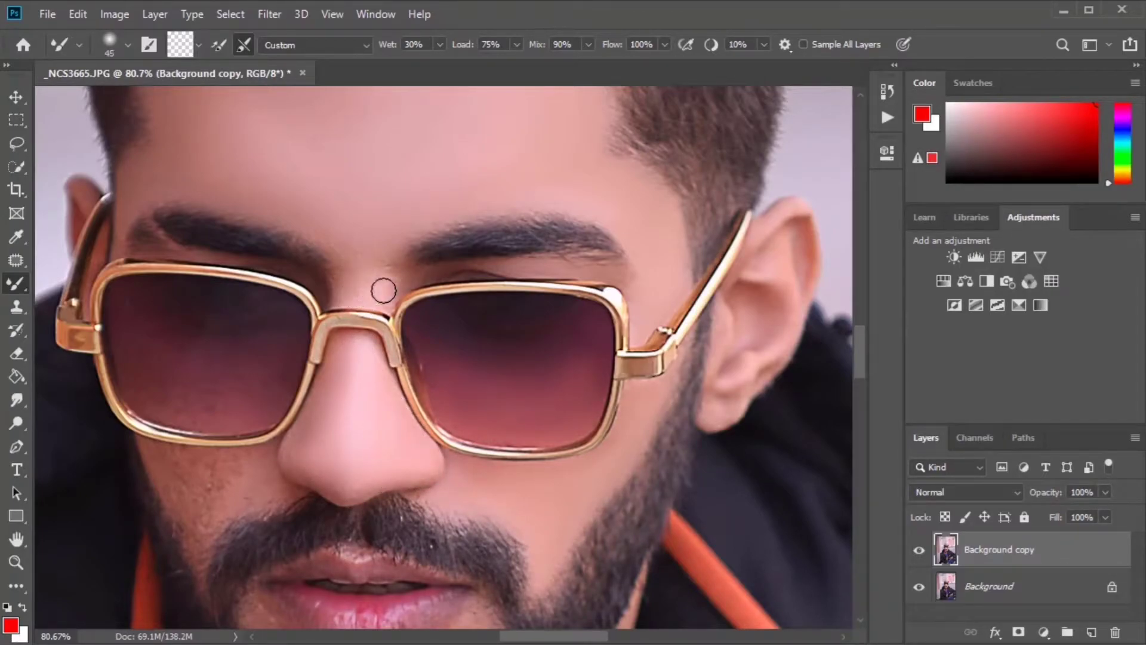
pyautogui.press(']')
pyautogui.press(']')
pyautogui.moveTo(262, 467); pyautogui.dragTo(459, 312)
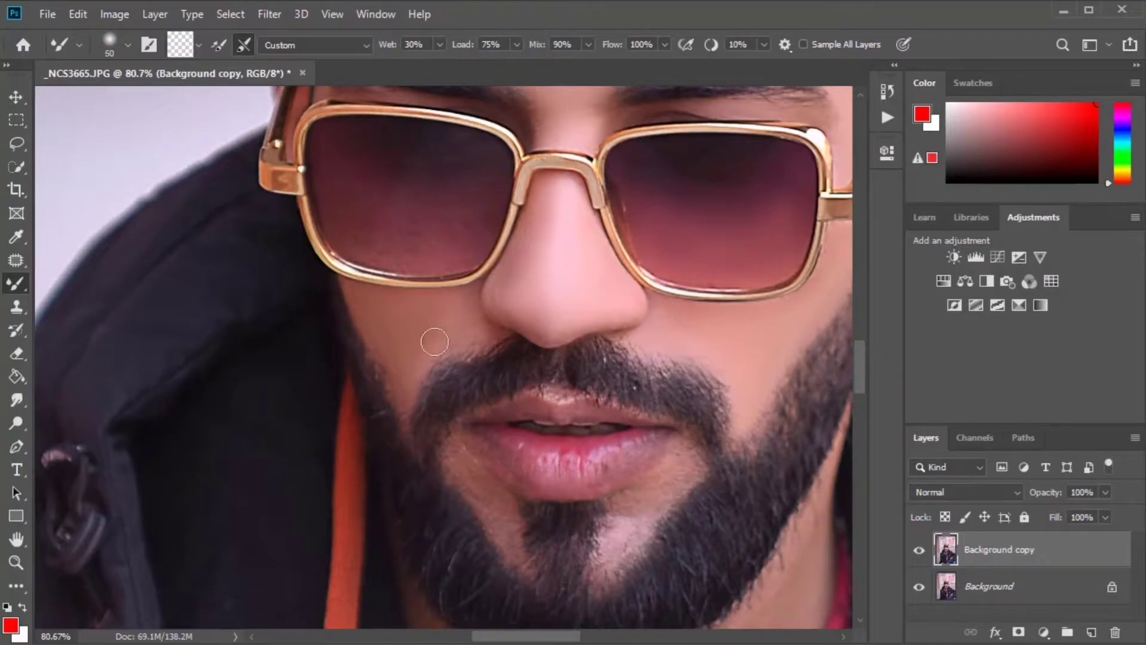
pyautogui.press(']')
pyautogui.press(']')
pyautogui.press(']')
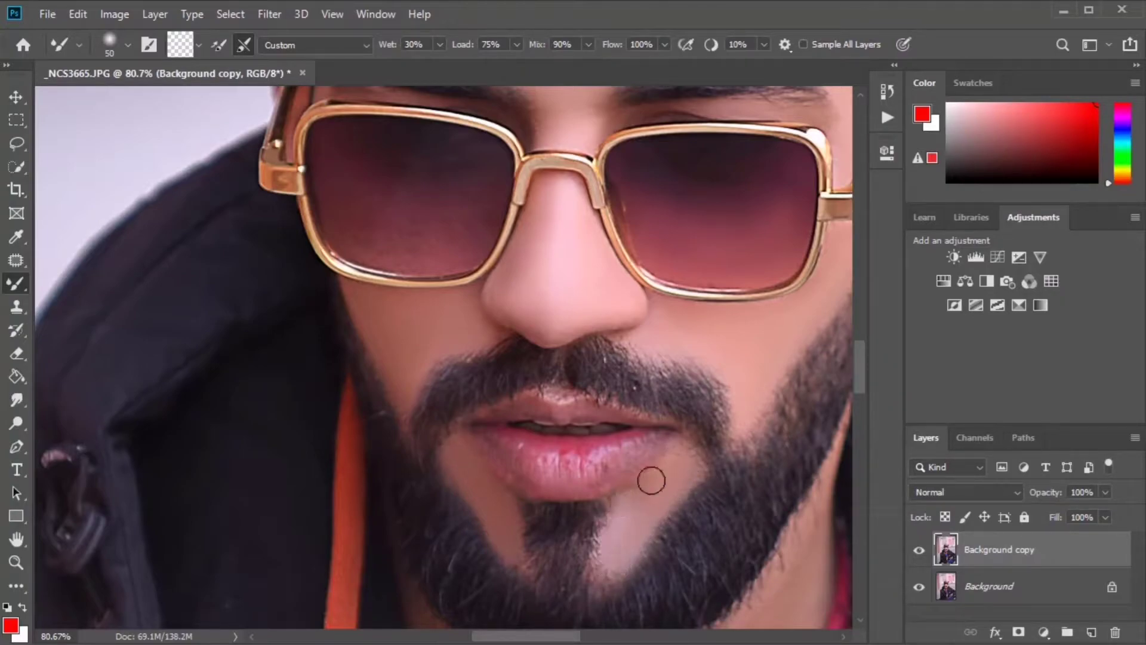
pyautogui.moveTo(597, 459)
pyautogui.mouseDown()
pyautogui.moveTo(630, 445)
pyautogui.moveTo(586, 484)
pyautogui.moveTo(532, 456)
pyautogui.moveTo(553, 475)
pyautogui.mouseUp()
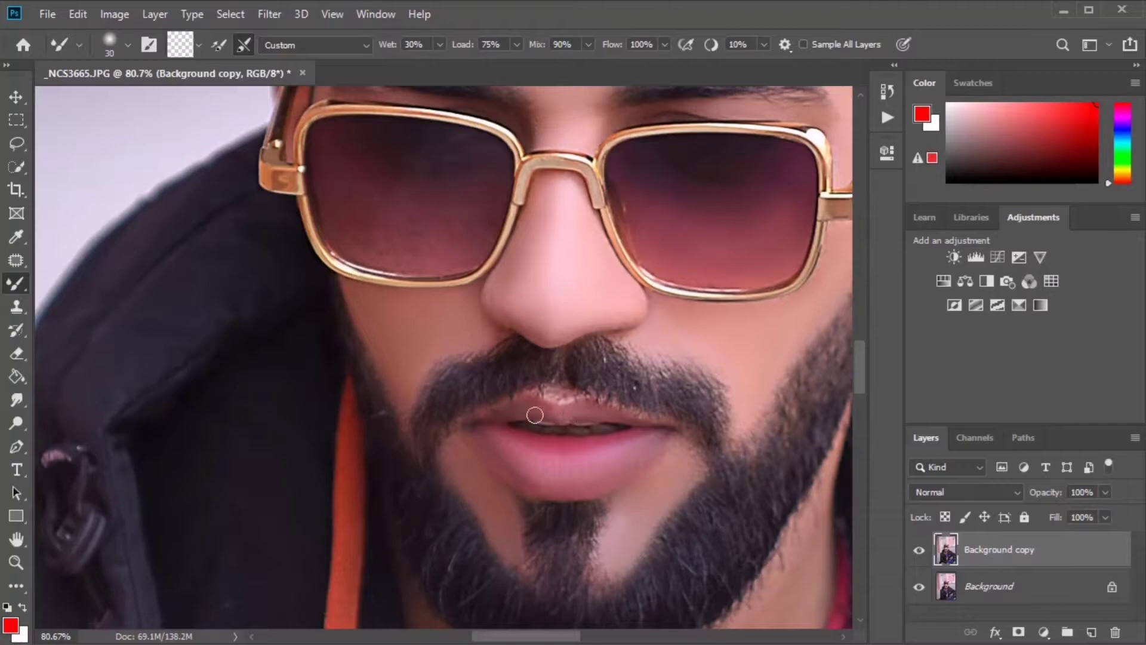
# Smooth the dark shadow under the chin and the neck skin.
pyautogui.scroll(3, 535, 415)
pyautogui.press(']')
pyautogui.moveTo(627, 549); pyautogui.dragTo(481, 162)
pyautogui.press(']')
pyautogui.press(']')
pyautogui.press(']')
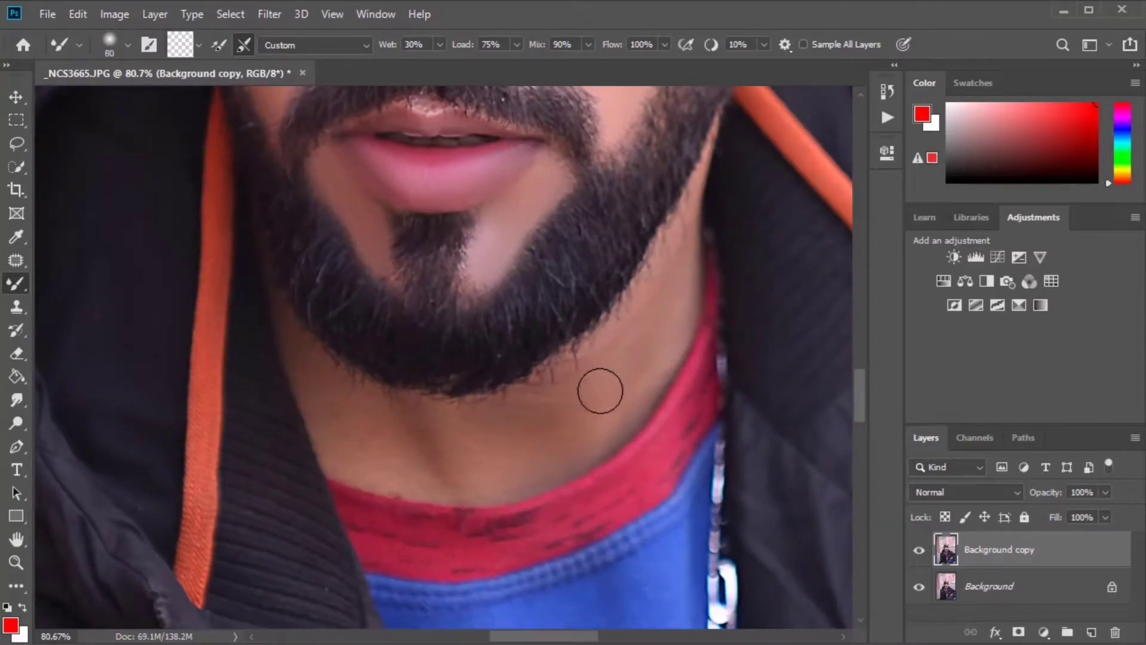
pyautogui.moveTo(474, 449)
pyautogui.mouseDown()
pyautogui.moveTo(451, 468)
pyautogui.moveTo(368, 417)
pyautogui.mouseUp()
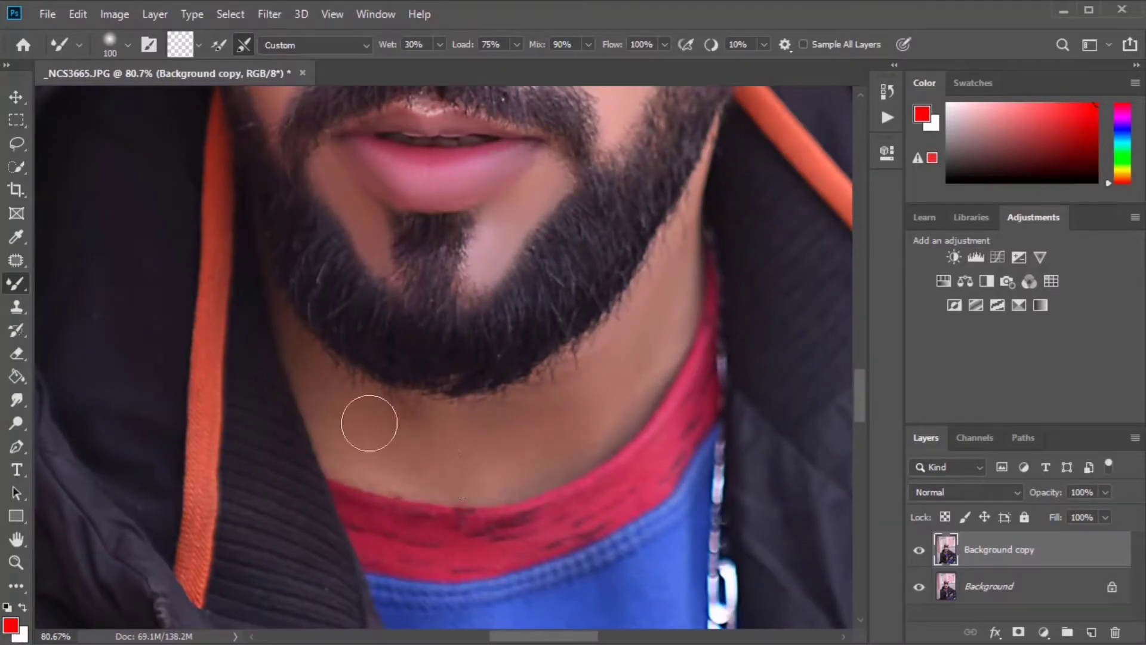
pyautogui.scroll(-5, 573, 370)
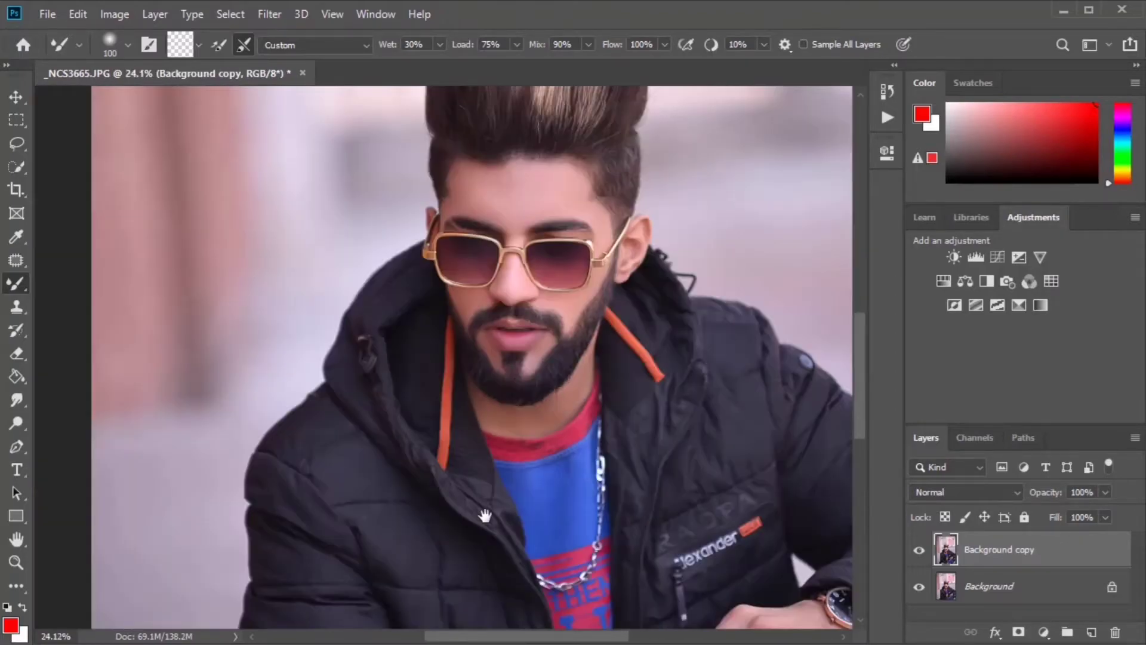
pyautogui.scroll(2, 628, 298)
pyautogui.scroll(2, 628, 298)
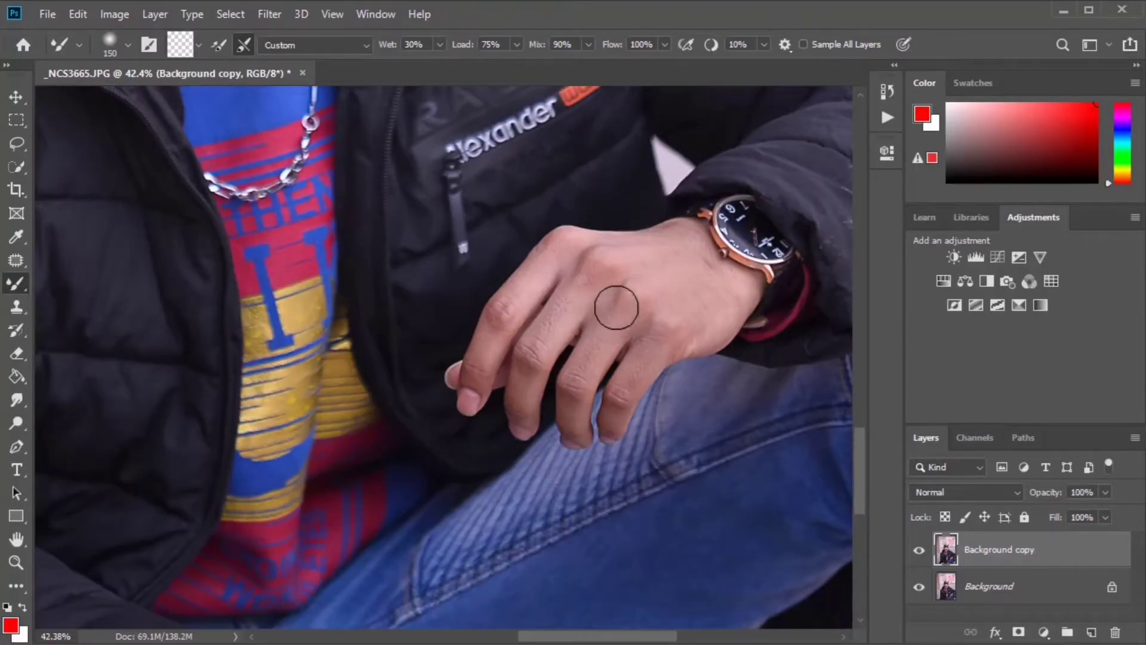
# Smooth the skin on the back of the hand.
pyautogui.press(']')
pyautogui.moveTo(683, 341)
pyautogui.mouseDown()
pyautogui.moveTo(691, 309)
pyautogui.moveTo(724, 281)
pyautogui.moveTo(660, 259)
pyautogui.moveTo(618, 317)
pyautogui.mouseUp()
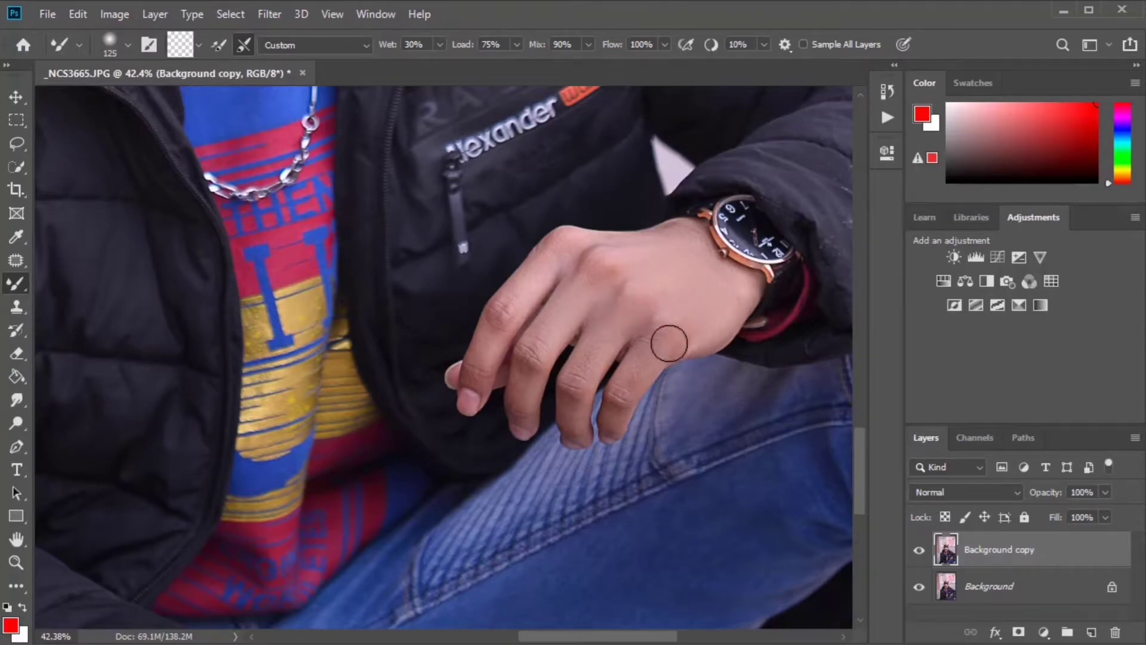
pyautogui.scroll(-10, 670, 340)
pyautogui.press('[')
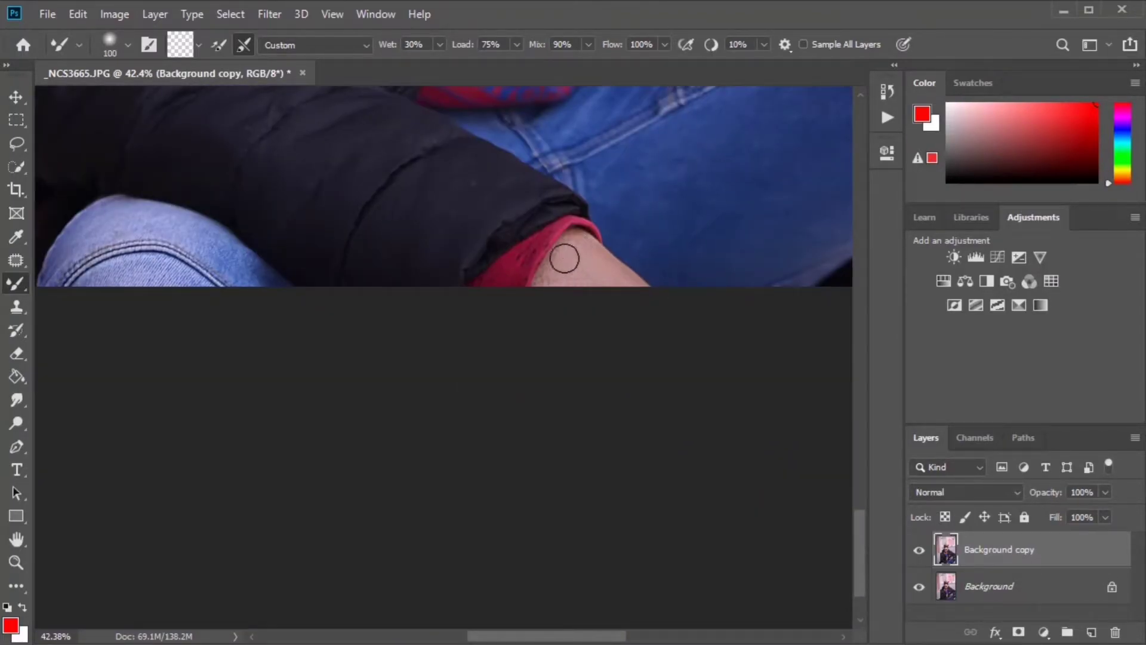
pyautogui.press(']')
pyautogui.moveTo(578, 250); pyautogui.dragTo(580, 508)
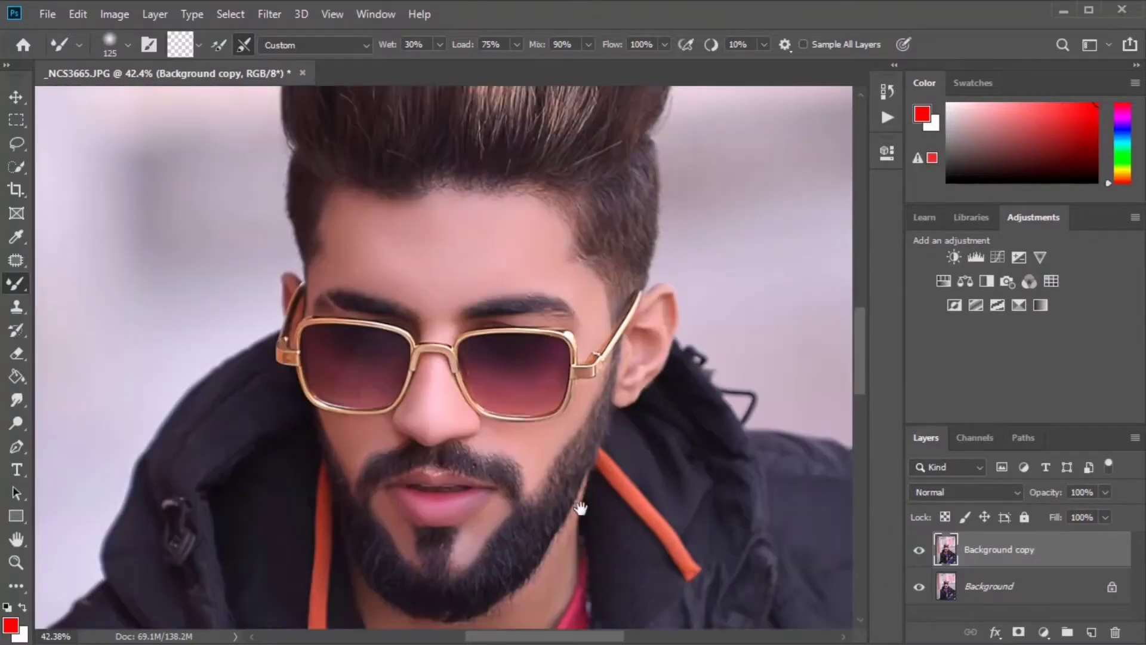
pyautogui.scroll(-3, 593, 205)
pyautogui.moveTo(642, 379); pyautogui.dragTo(609, 124)
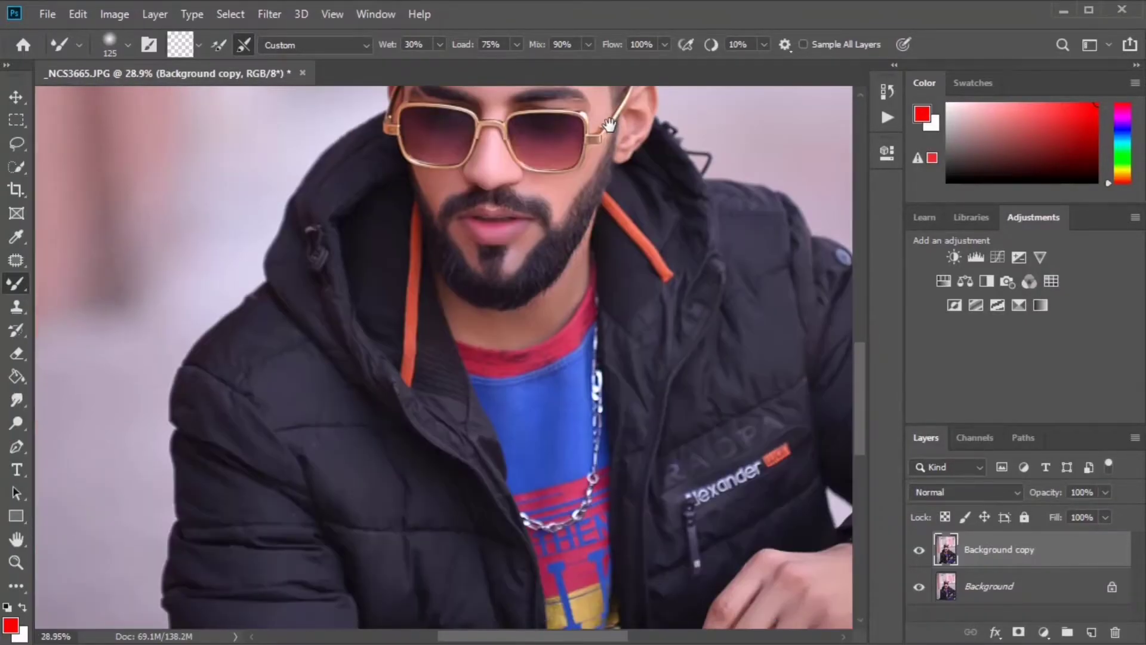
# Merge the retouch into Background and duplicate it as Background copy.
pyautogui.rightClick(1070, 595)
pyautogui.click(1072, 520)
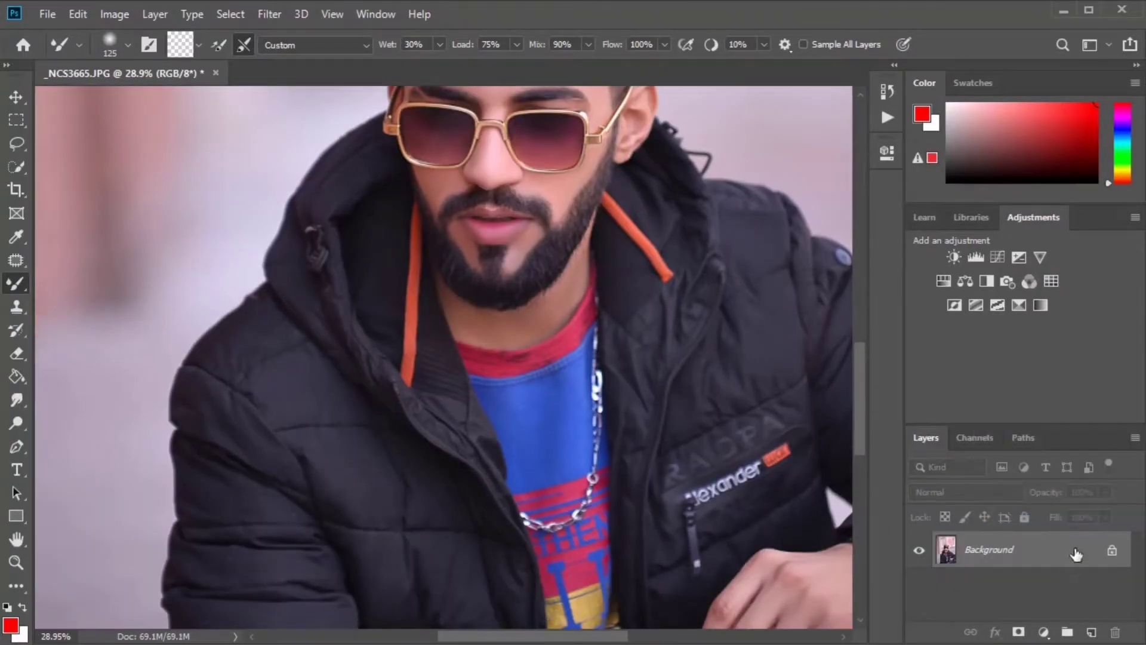
pyautogui.moveTo(1076, 555); pyautogui.dragTo(1091, 631)
pyautogui.scroll(5, 532, 270)
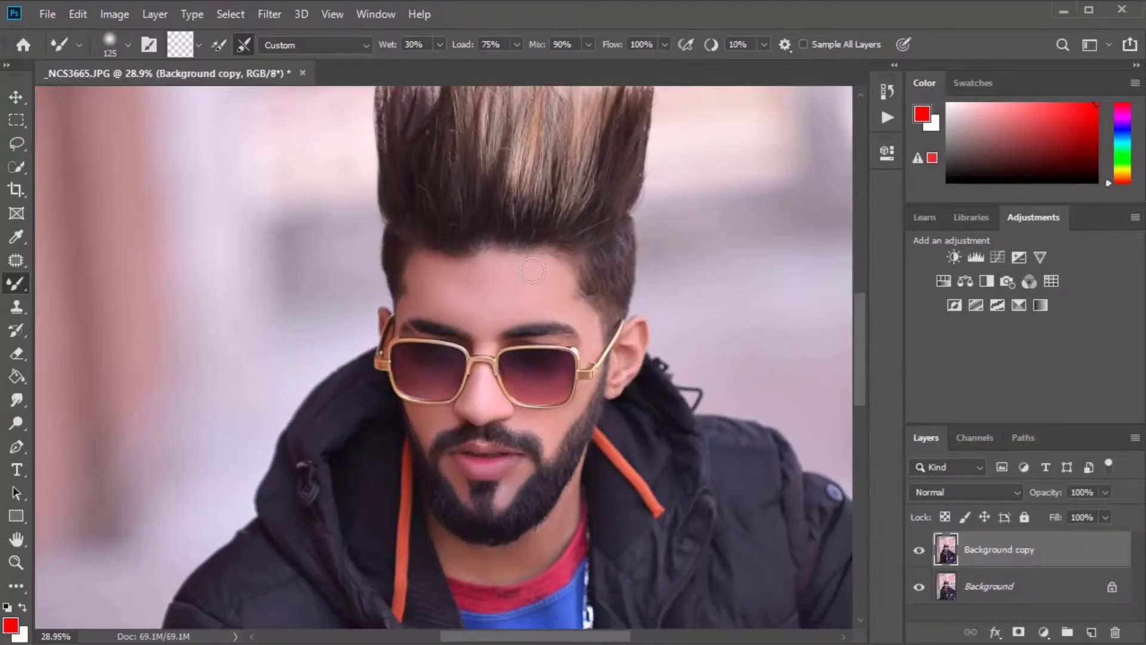
pyautogui.scroll(-2, 532, 270)
pyautogui.moveTo(418, 223); pyautogui.dragTo(380, 307)
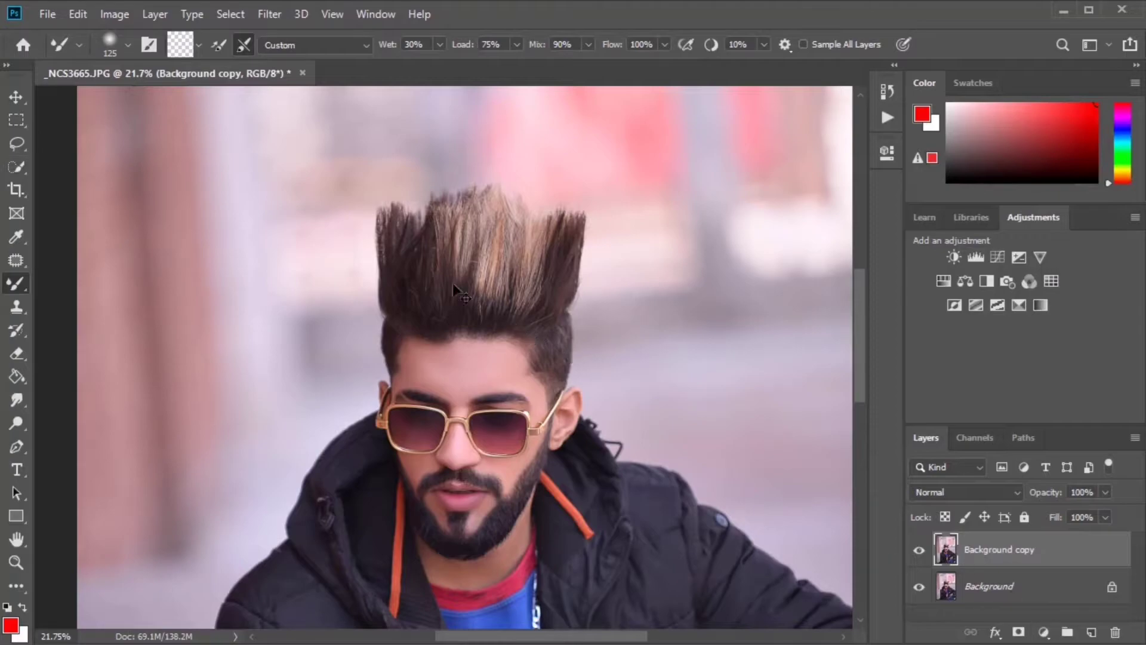
# Open Liquify on the copy and bring the hair into view.
pyautogui.click(267, 13)
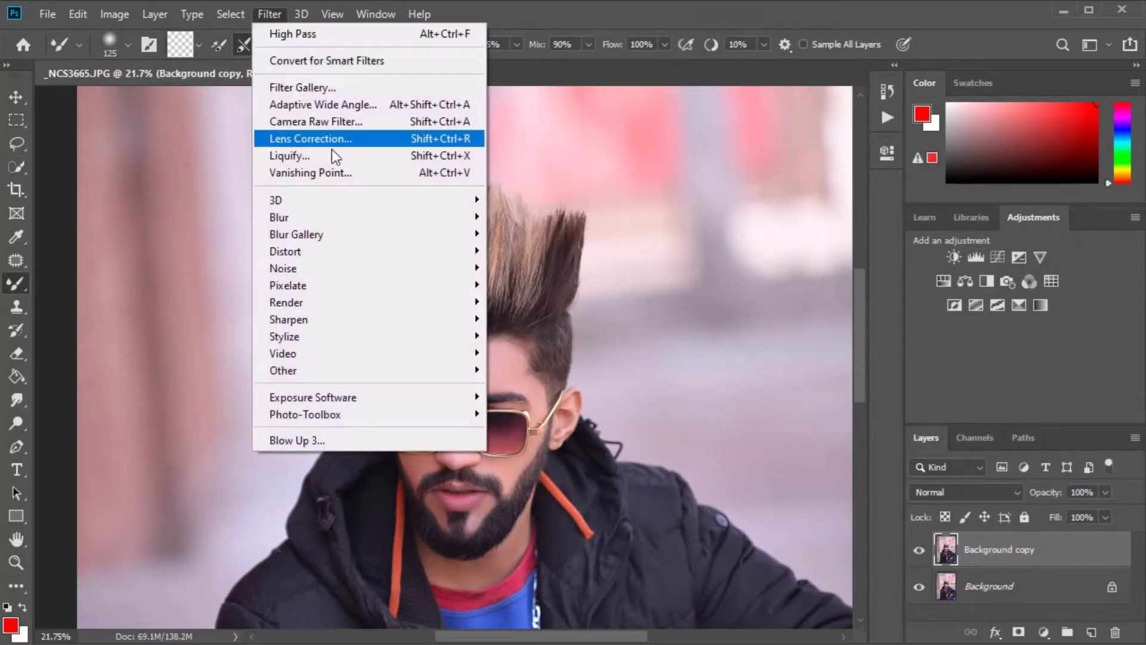
pyautogui.click(332, 150)
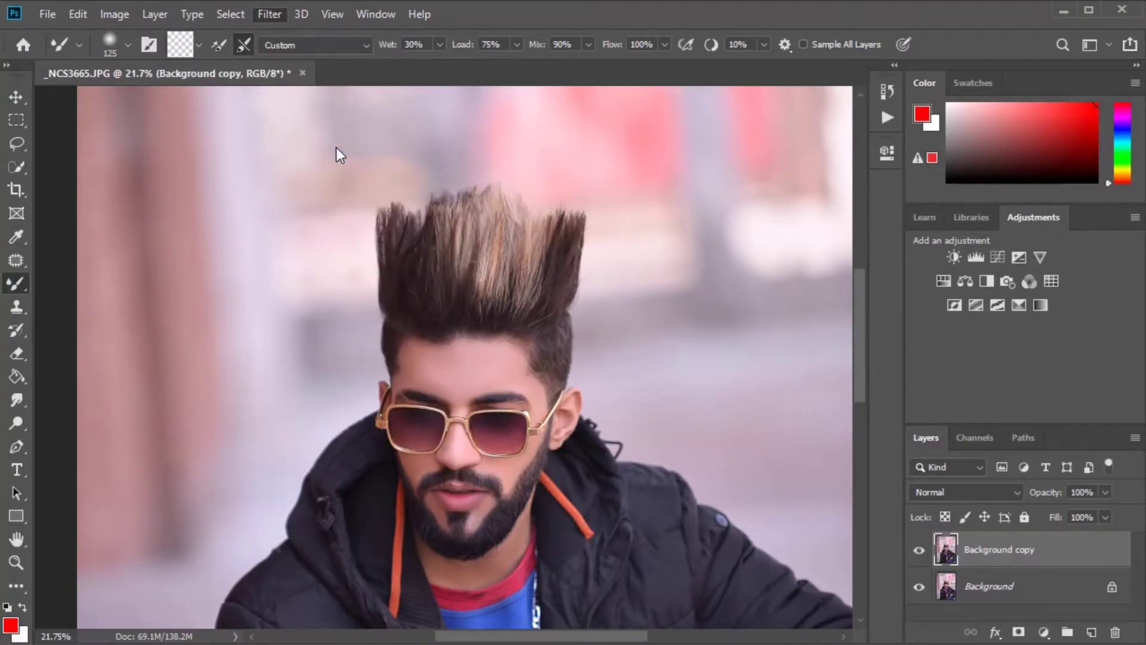
pyautogui.keyDown('alt'); pyautogui.scroll(1, 378, 212); pyautogui.keyUp('alt')
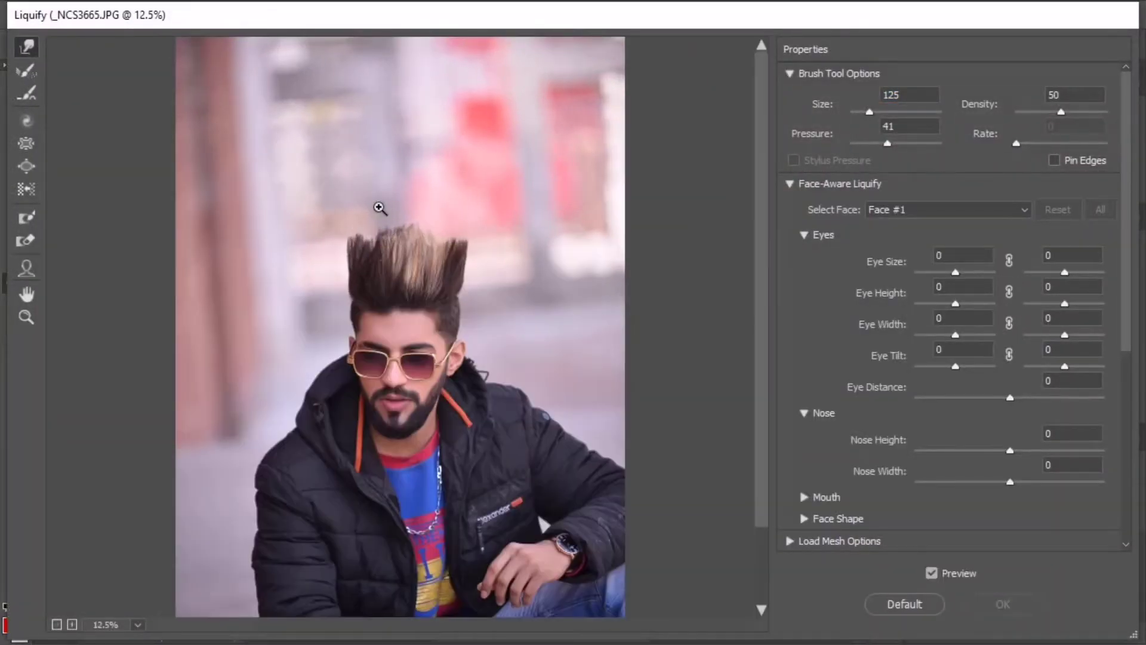
pyautogui.keyDown('alt'); pyautogui.scroll(3, 379, 212); pyautogui.keyUp('alt')
pyautogui.moveTo(433, 274); pyautogui.dragTo(463, 196)
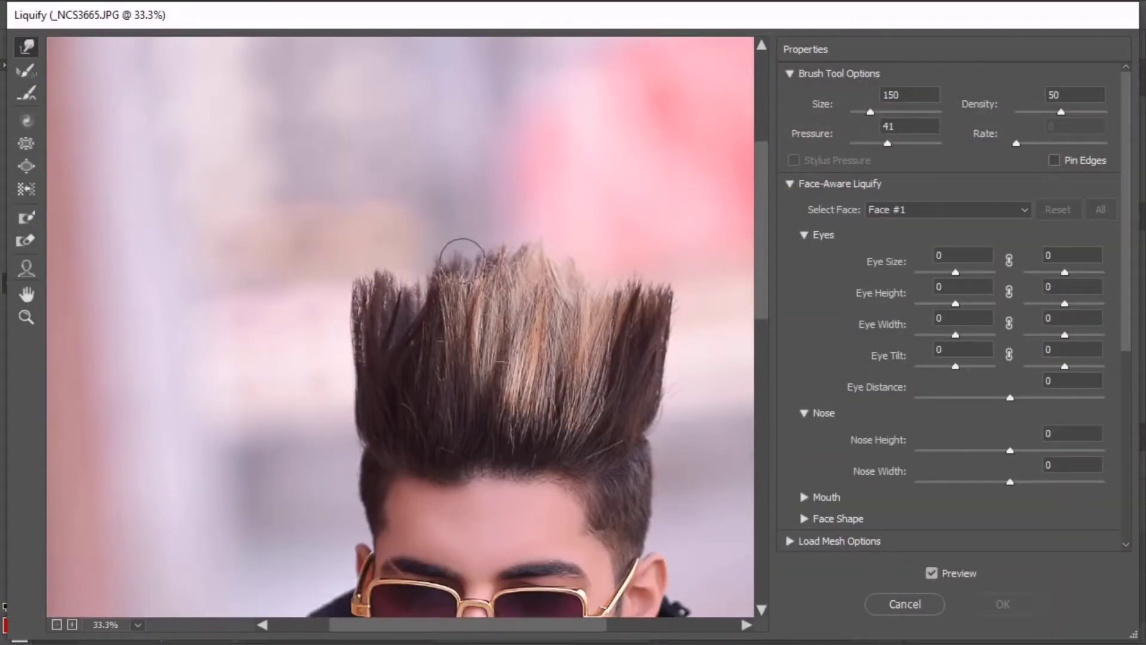
# Forward-warp the left side and top of the hair upward into a flat-topped quiff.
pyautogui.press(']')
pyautogui.press(']')
pyautogui.press(']')
pyautogui.press(']')
pyautogui.press(']')
pyautogui.press(']')
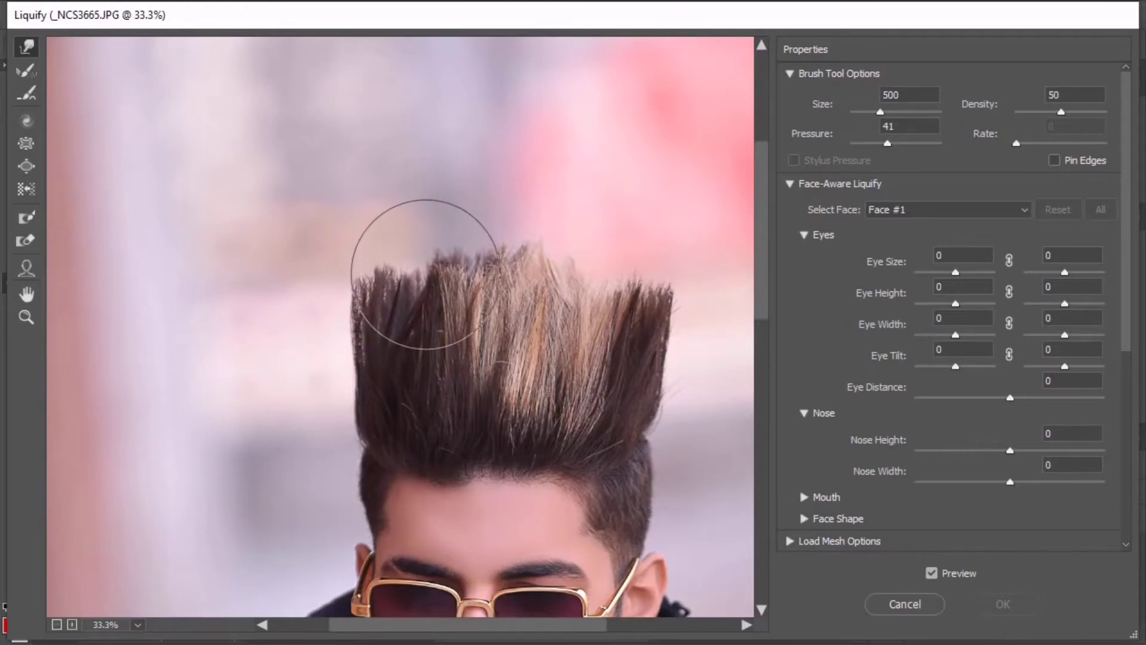
pyautogui.moveTo(543, 296)
pyautogui.mouseDown()
pyautogui.moveTo(597, 286)
pyautogui.moveTo(585, 261)
pyautogui.moveTo(589, 310)
pyautogui.moveTo(583, 269)
pyautogui.mouseUp()
pyautogui.press('[')
pyautogui.press('[')
pyautogui.press('[')
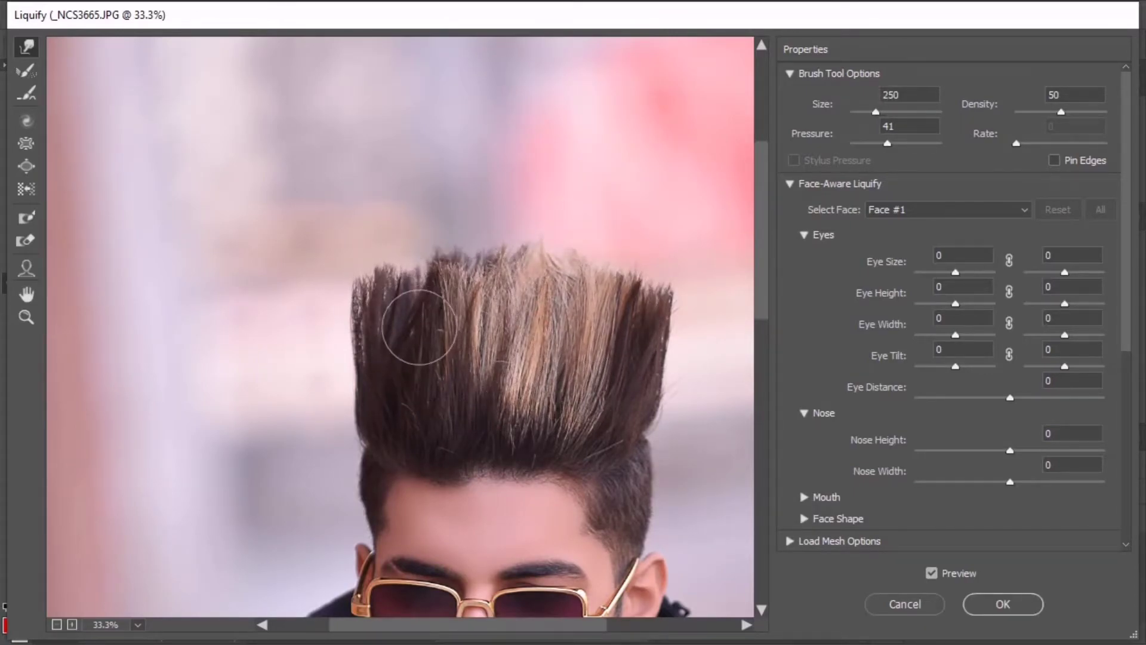
pyautogui.press('[')
pyautogui.moveTo(419, 328)
pyautogui.mouseDown()
pyautogui.moveTo(417, 274)
pyautogui.moveTo(410, 307)
pyautogui.moveTo(391, 279)
pyautogui.moveTo(378, 312)
pyautogui.moveTo(374, 276)
pyautogui.moveTo(417, 307)
pyautogui.moveTo(431, 275)
pyautogui.moveTo(468, 248)
pyautogui.moveTo(436, 281)
pyautogui.moveTo(442, 250)
pyautogui.moveTo(537, 251)
pyautogui.mouseUp()
pyautogui.press('[')
pyautogui.press(']')
pyautogui.press(']')
pyautogui.press('[')
pyautogui.press('[')
pyautogui.press(']')
pyautogui.press('[')
pyautogui.press('[')
pyautogui.moveTo(573, 295); pyautogui.dragTo(558, 270)
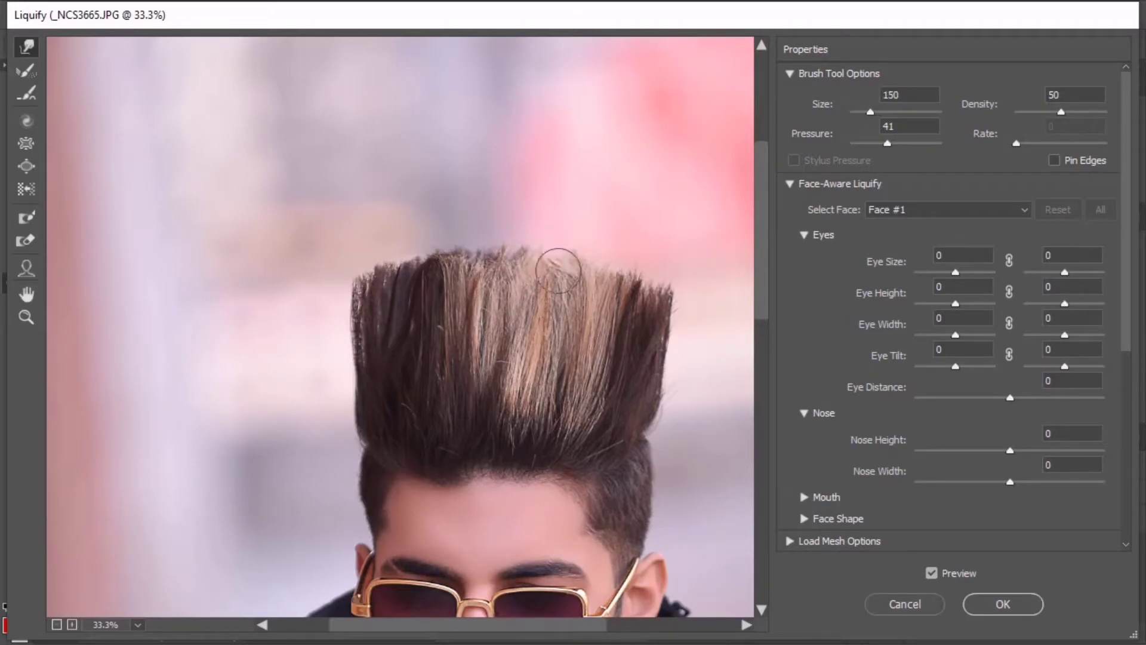
pyautogui.press(']')
# Even out the strands along the hairline and upper hair.
pyautogui.press(']')
pyautogui.press(']')
pyautogui.press(']')
pyautogui.press(']')
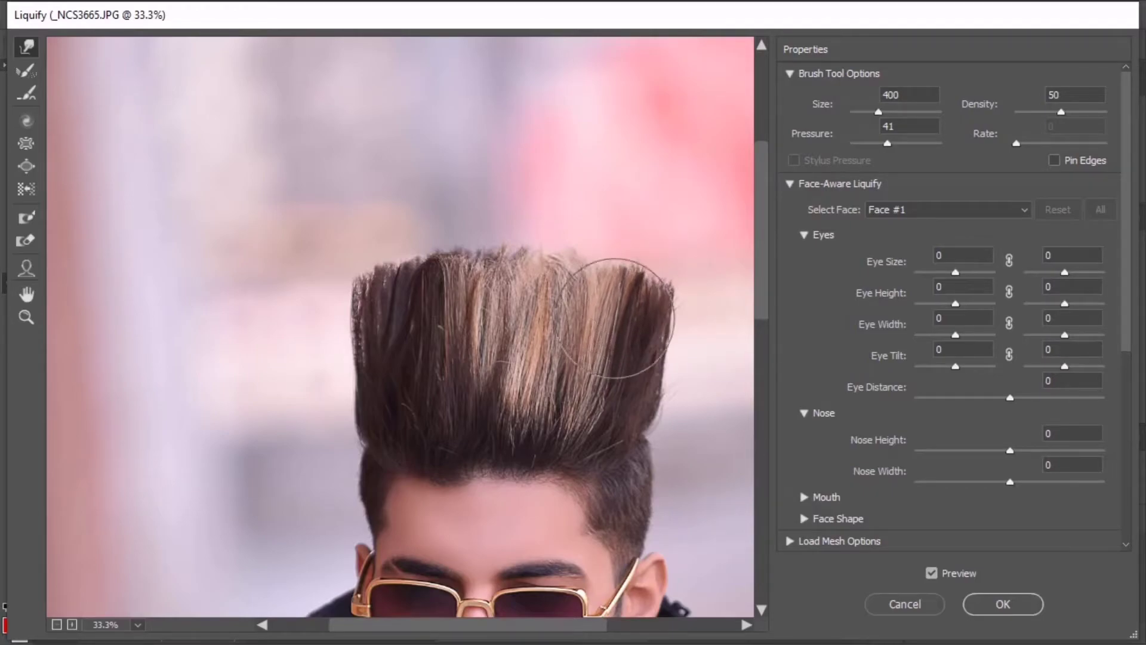
pyautogui.moveTo(615, 318)
pyautogui.mouseDown()
pyautogui.moveTo(575, 255)
pyautogui.moveTo(538, 255)
pyautogui.moveTo(473, 269)
pyautogui.moveTo(439, 332)
pyautogui.moveTo(412, 322)
pyautogui.moveTo(550, 287)
pyautogui.moveTo(500, 363)
pyautogui.moveTo(486, 269)
pyautogui.moveTo(567, 251)
pyautogui.moveTo(614, 269)
pyautogui.moveTo(499, 423)
pyautogui.mouseUp()
pyautogui.press(']')
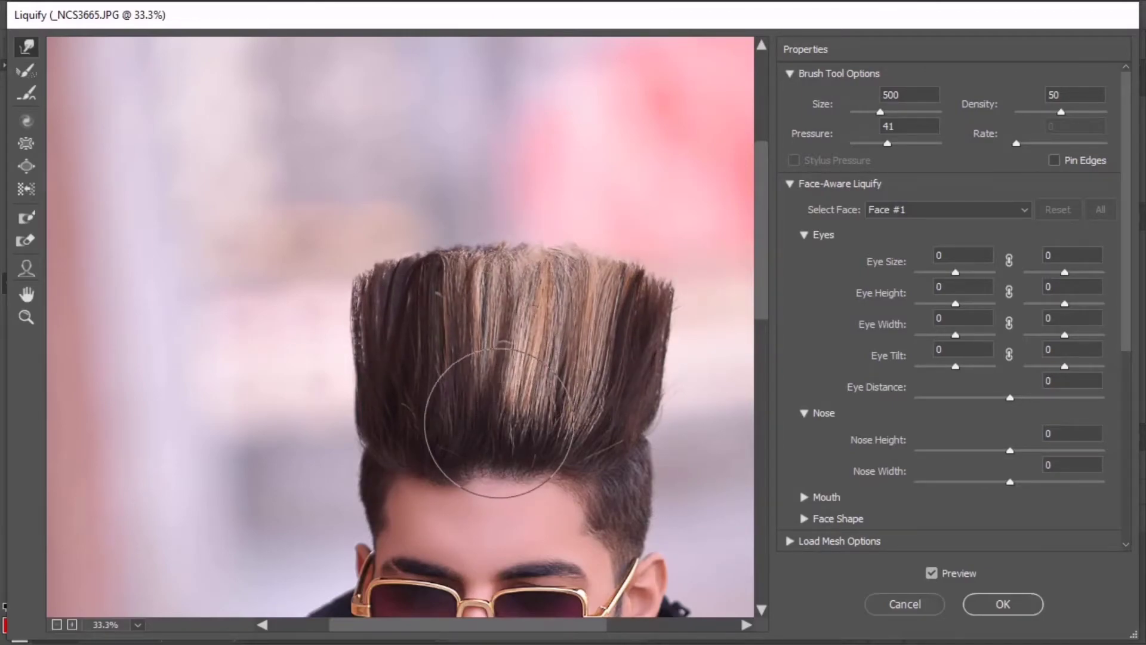
pyautogui.press('[')
pyautogui.press('[')
pyautogui.press('[')
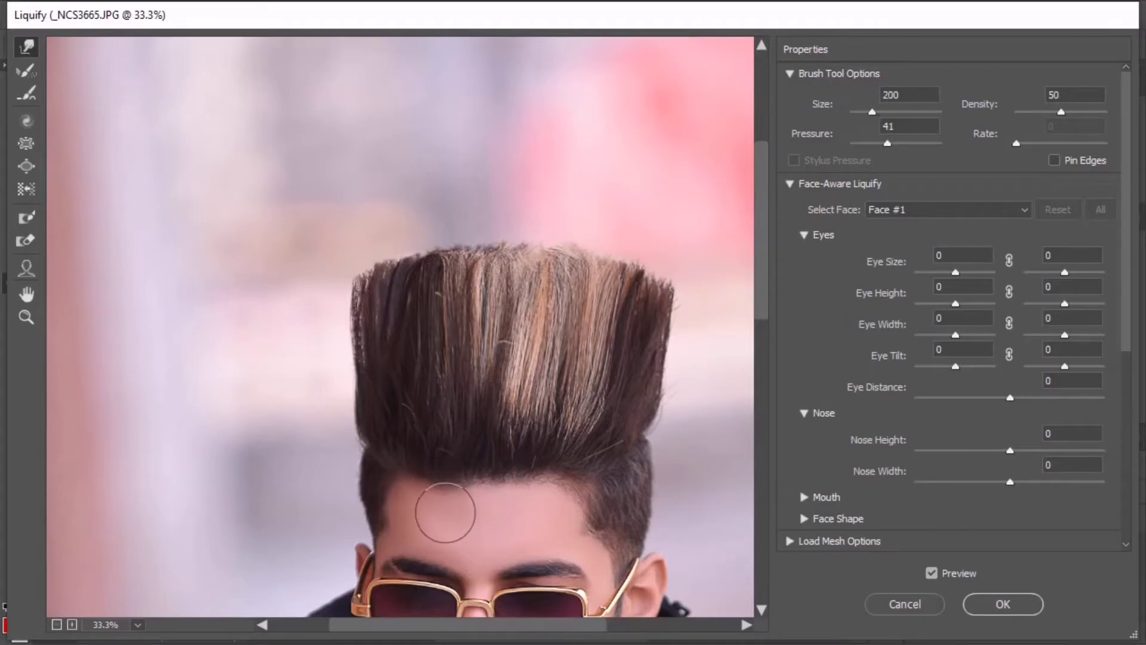
pyautogui.press(']')
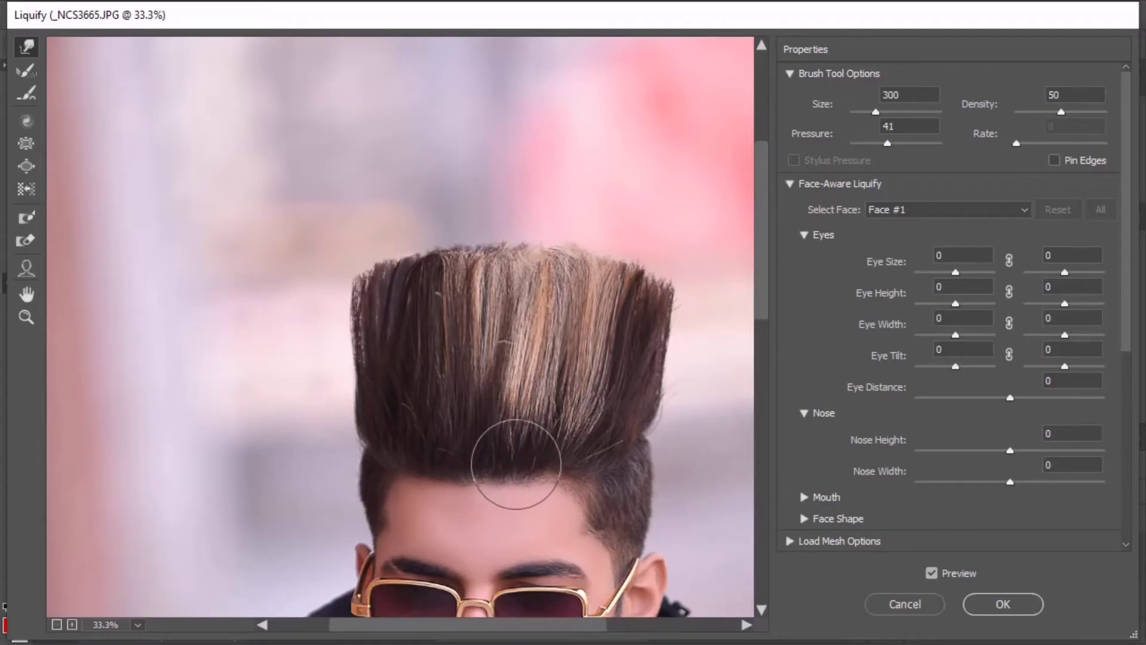
pyautogui.moveTo(516, 465)
pyautogui.mouseDown()
pyautogui.moveTo(491, 430)
pyautogui.moveTo(479, 440)
pyautogui.moveTo(527, 460)
pyautogui.moveTo(547, 452)
pyautogui.mouseUp()
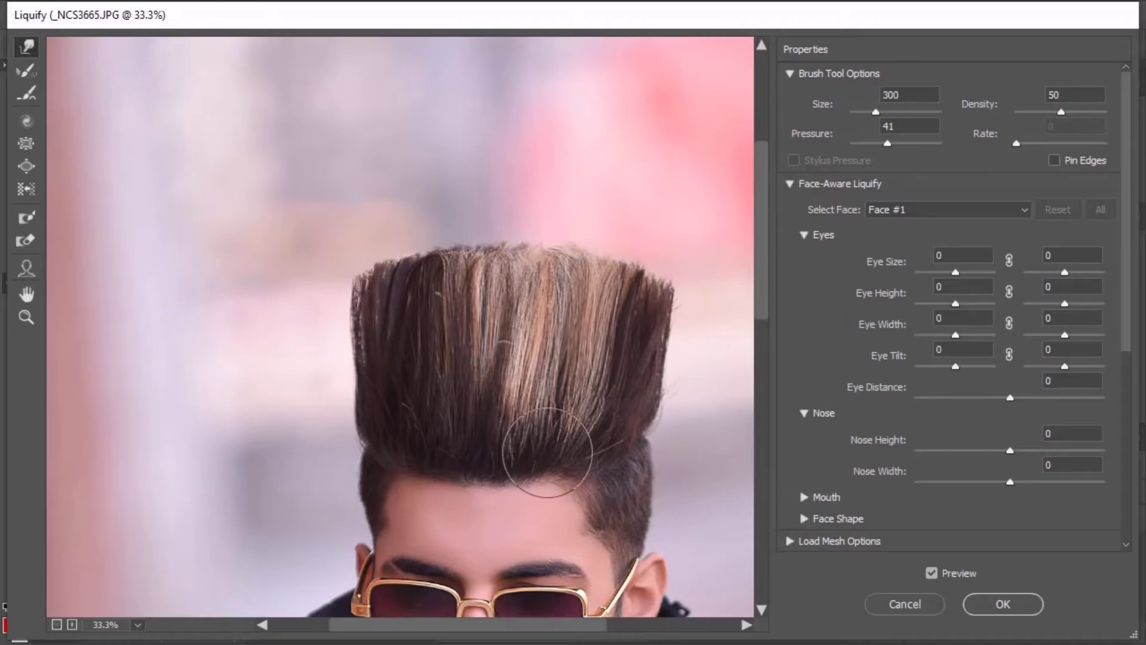
pyautogui.press(']')
pyautogui.press(']')
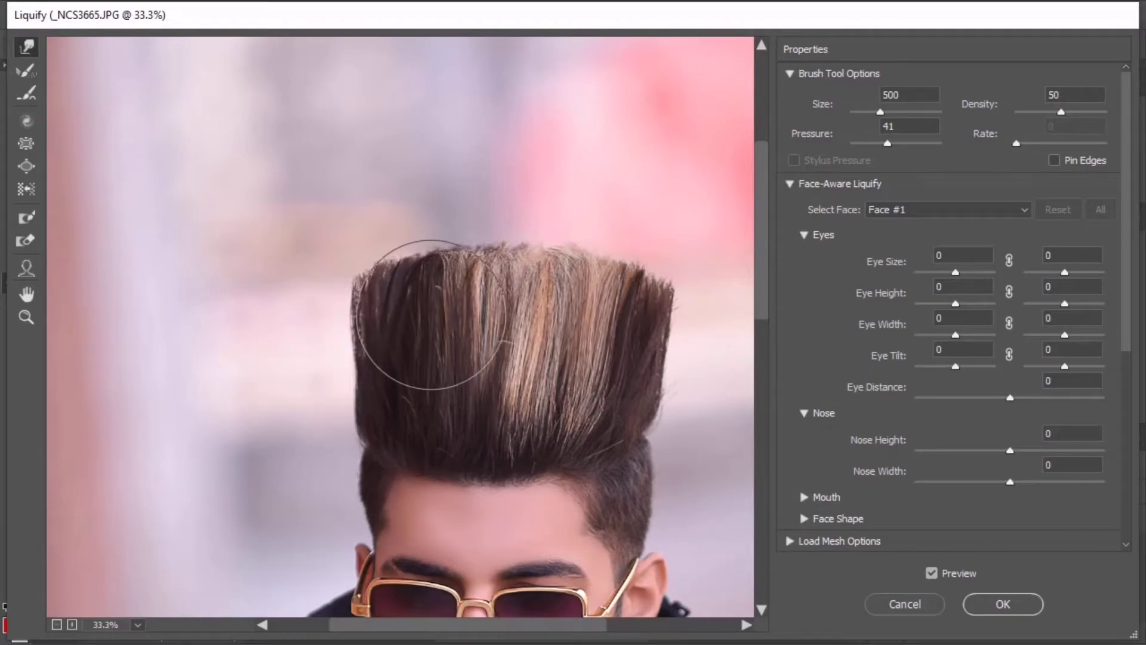
pyautogui.press(']')
pyautogui.moveTo(431, 314)
pyautogui.mouseDown()
pyautogui.moveTo(576, 346)
pyautogui.moveTo(601, 302)
pyautogui.moveTo(499, 345)
pyautogui.moveTo(475, 322)
pyautogui.mouseUp()
pyautogui.press(']')
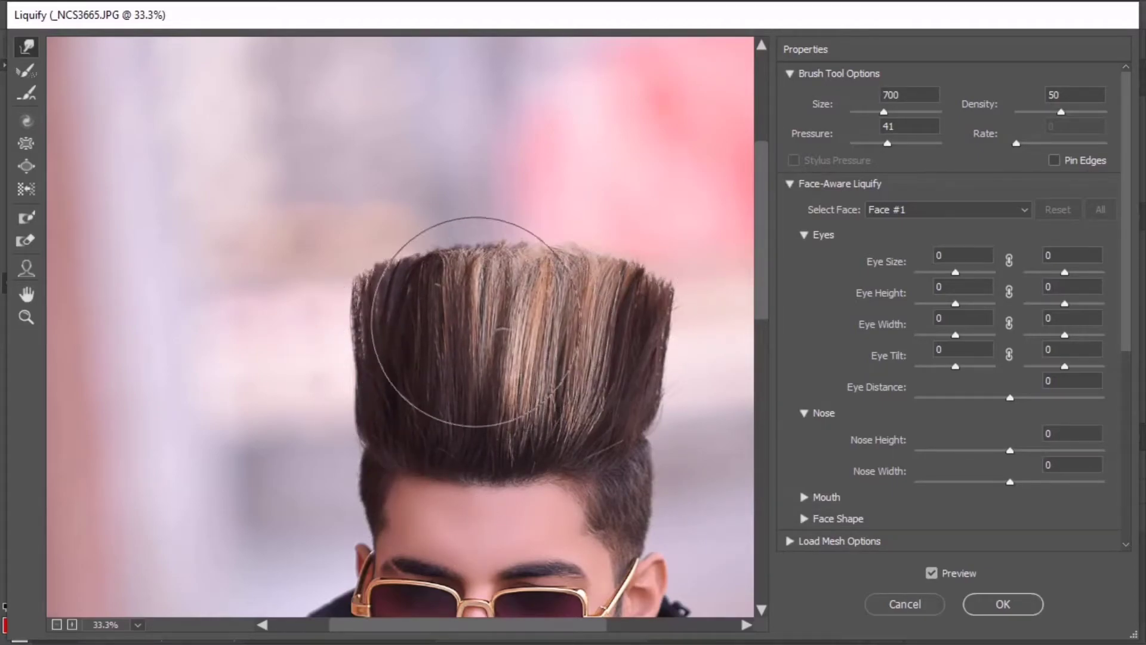
pyautogui.press('[')
pyautogui.press('[')
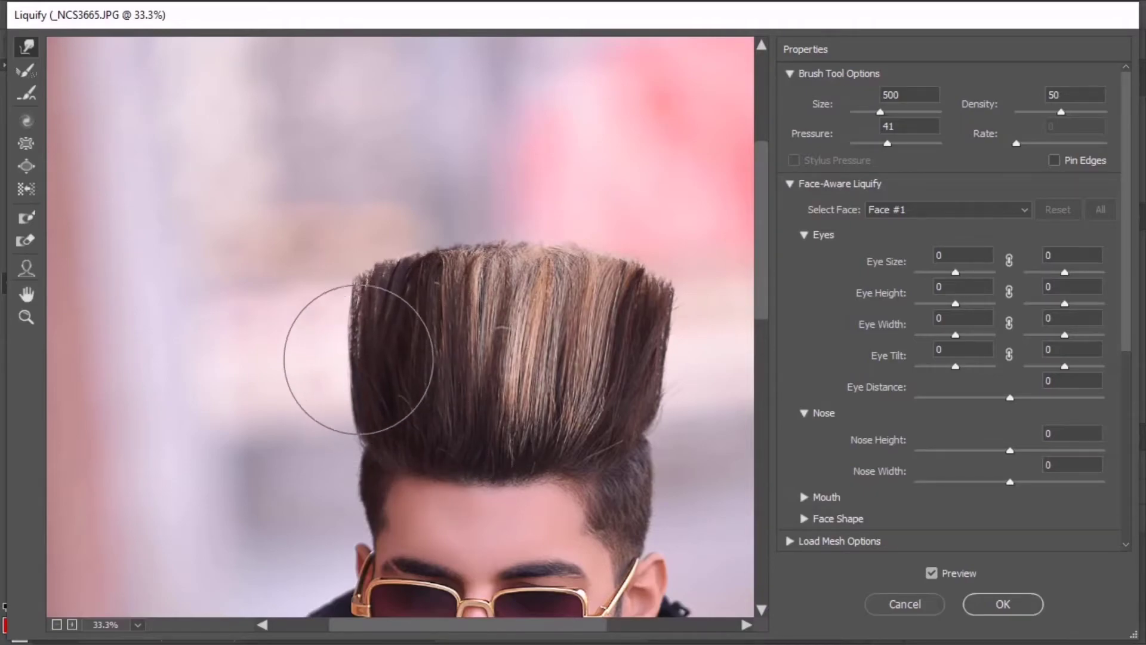
pyautogui.press(']')
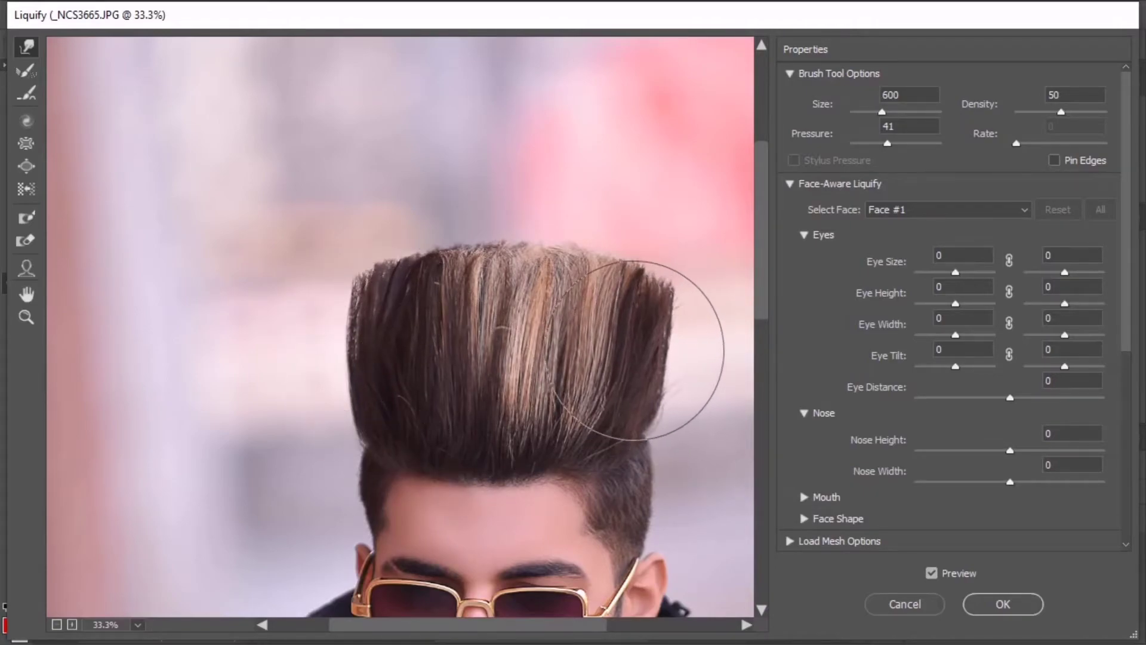
pyautogui.moveTo(497, 411); pyautogui.dragTo(440, 280)
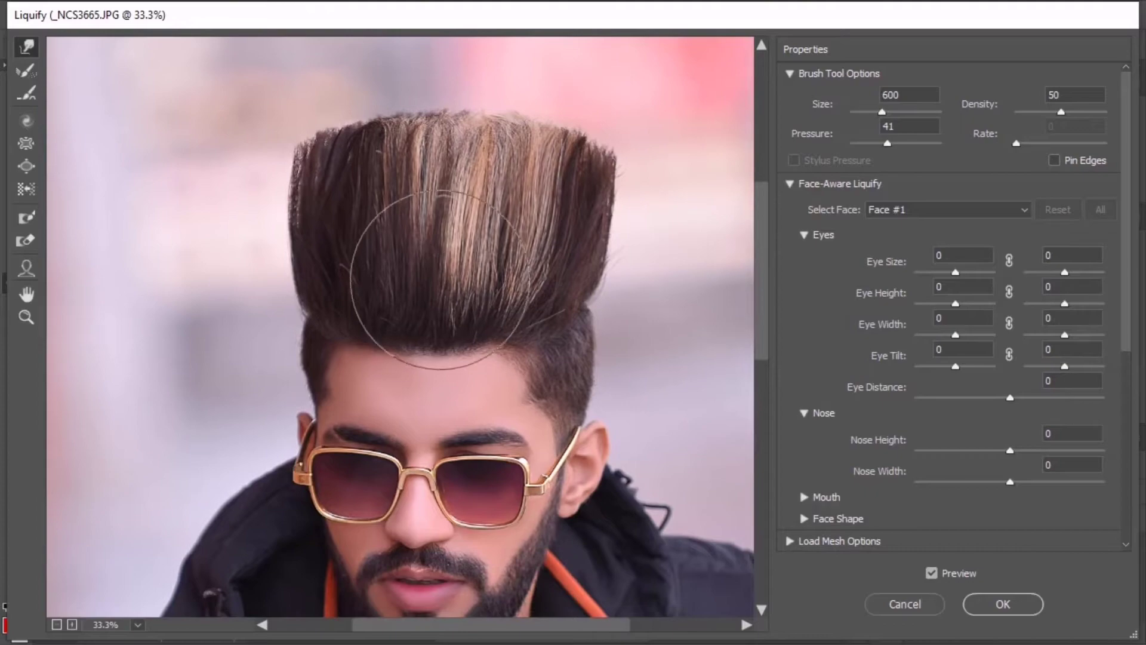
pyautogui.press(']')
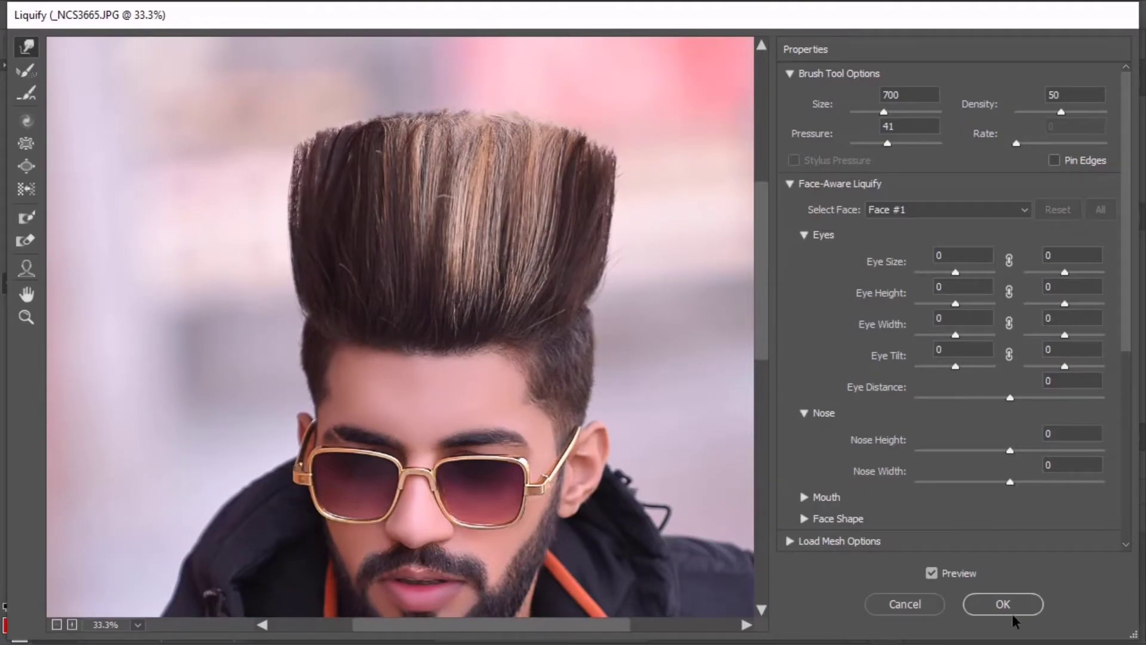
# Apply the Liquify hair reshape to the copy layer.
pyautogui.click(1012, 614)
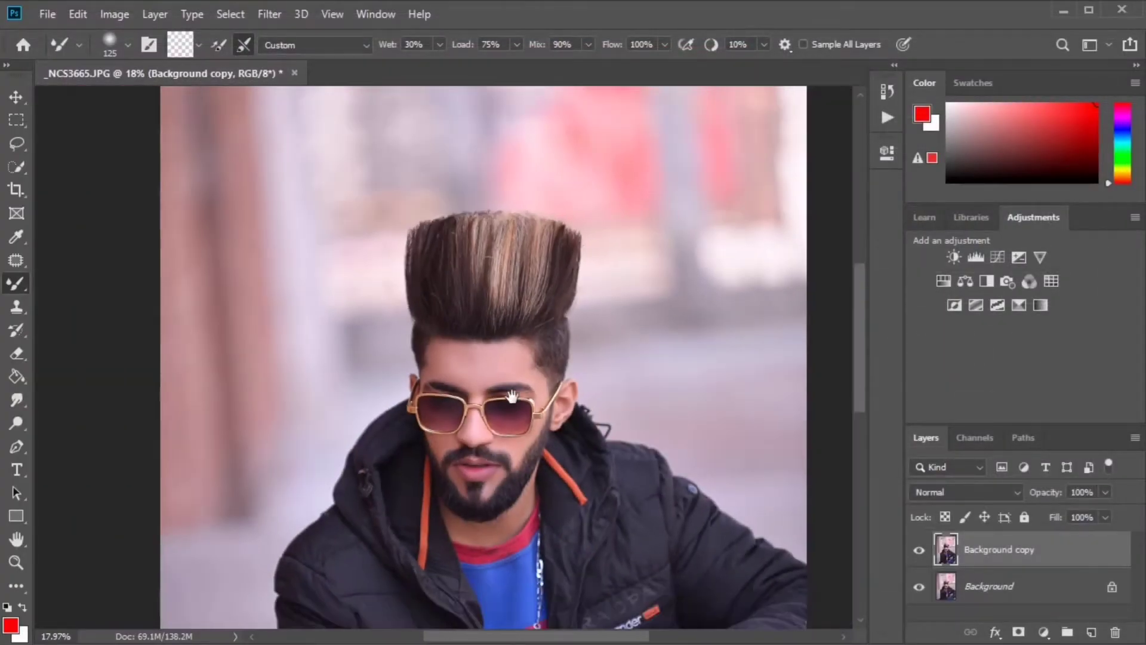
pyautogui.scroll(-2, 512, 396)
pyautogui.scroll(-2, 495, 358)
pyautogui.scroll(-2, 482, 313)
pyautogui.scroll(-1, 482, 314)
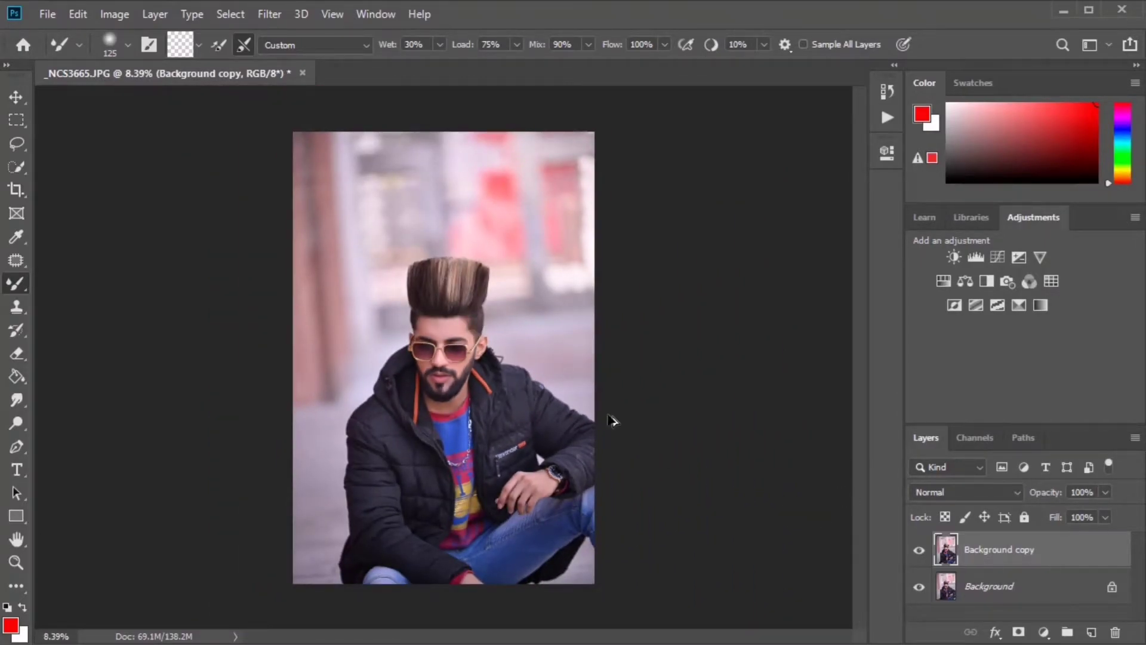
pyautogui.scroll(1, 612, 419)
# Show the reshaped copy and merge the visible layers into one Background.
pyautogui.click(922, 554)
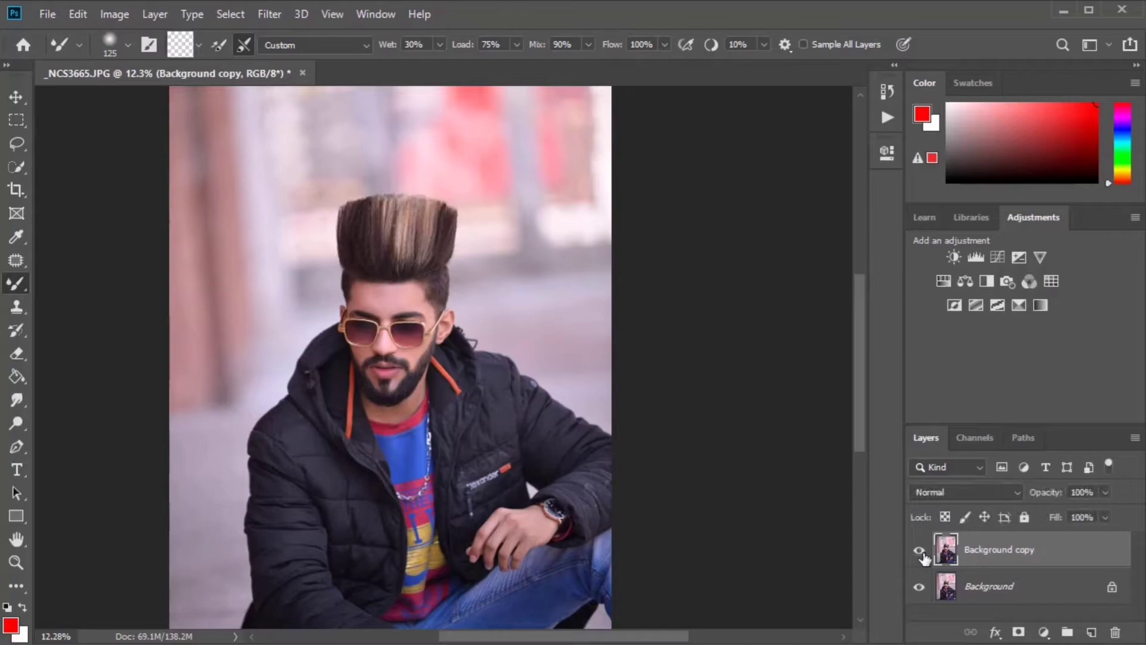
pyautogui.rightClick(1007, 593)
pyautogui.click(1030, 525)
pyautogui.scroll(-1, 736, 413)
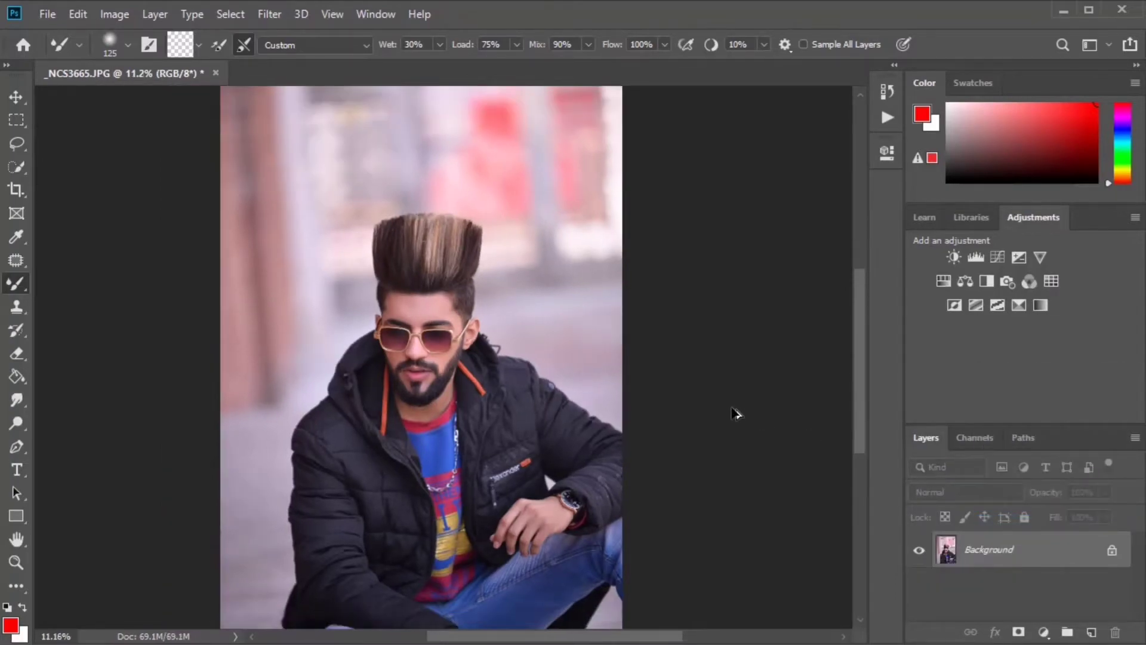
pyautogui.scroll(-2, 736, 413)
pyautogui.click(263, 13)
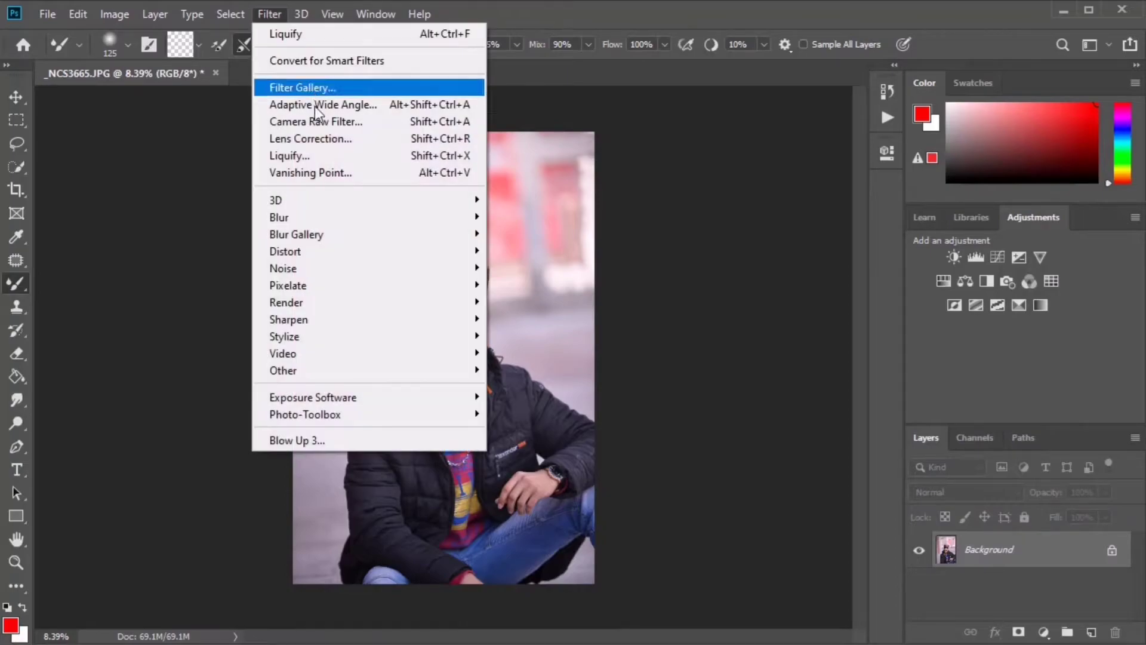
# In Camera Raw's HSL panel, set Oranges luminance to +28 and Blues saturation to +67.
pyautogui.click(317, 125)
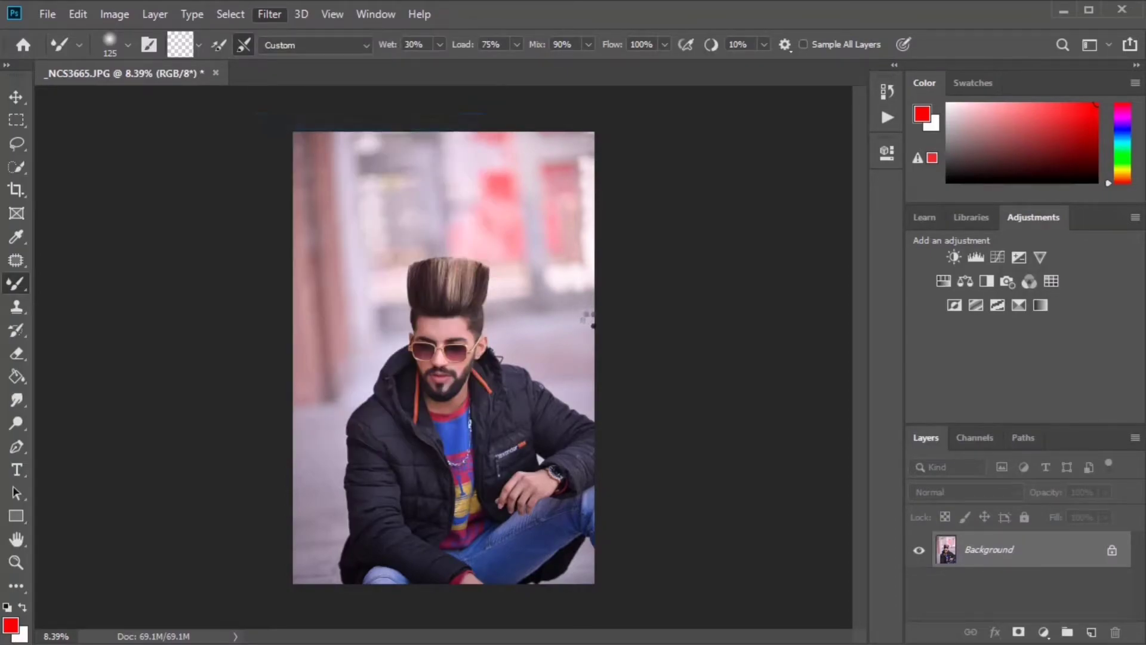
pyautogui.scroll(2, 441, 346)
pyautogui.scroll(2, 438, 328)
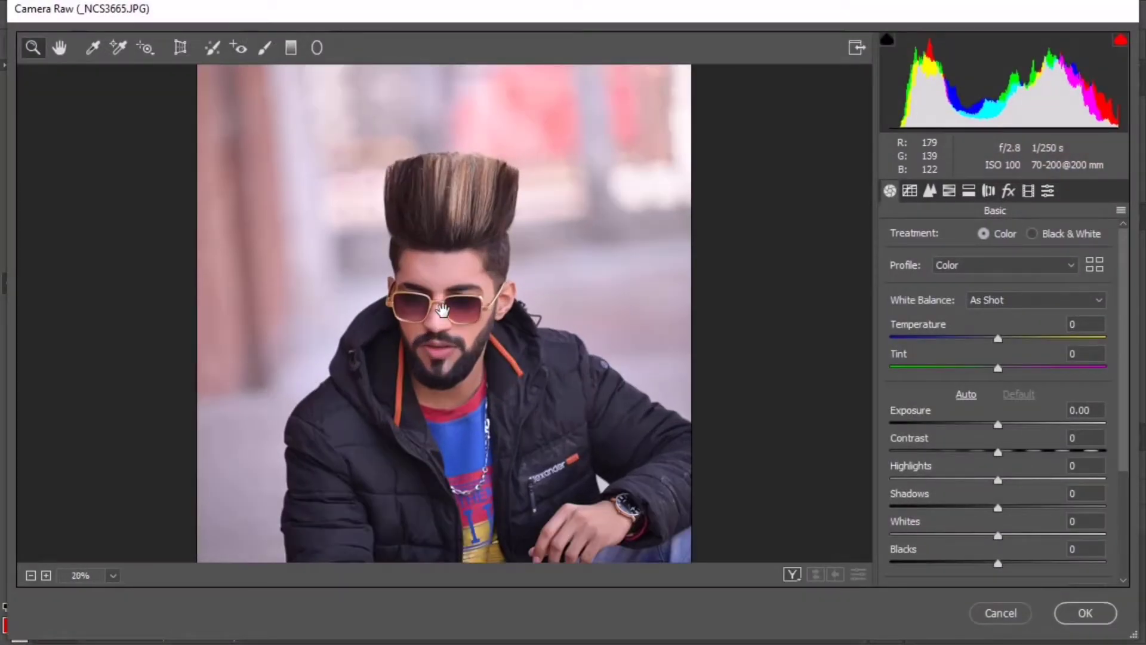
pyautogui.scroll(2, 454, 325)
pyautogui.click(949, 191)
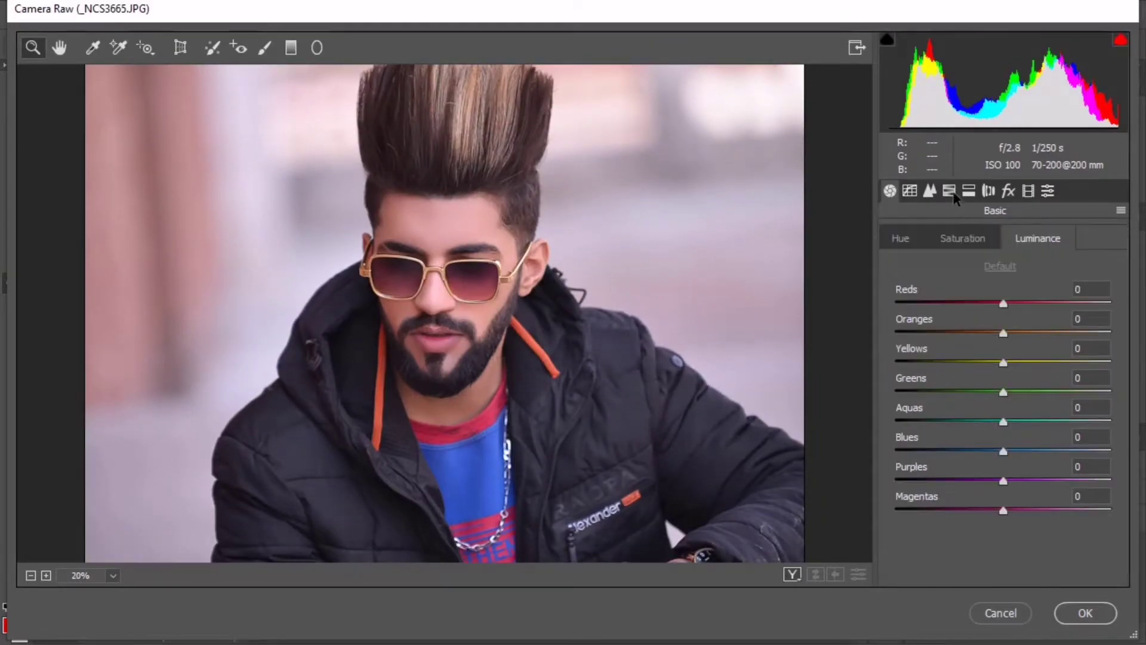
pyautogui.click(962, 244)
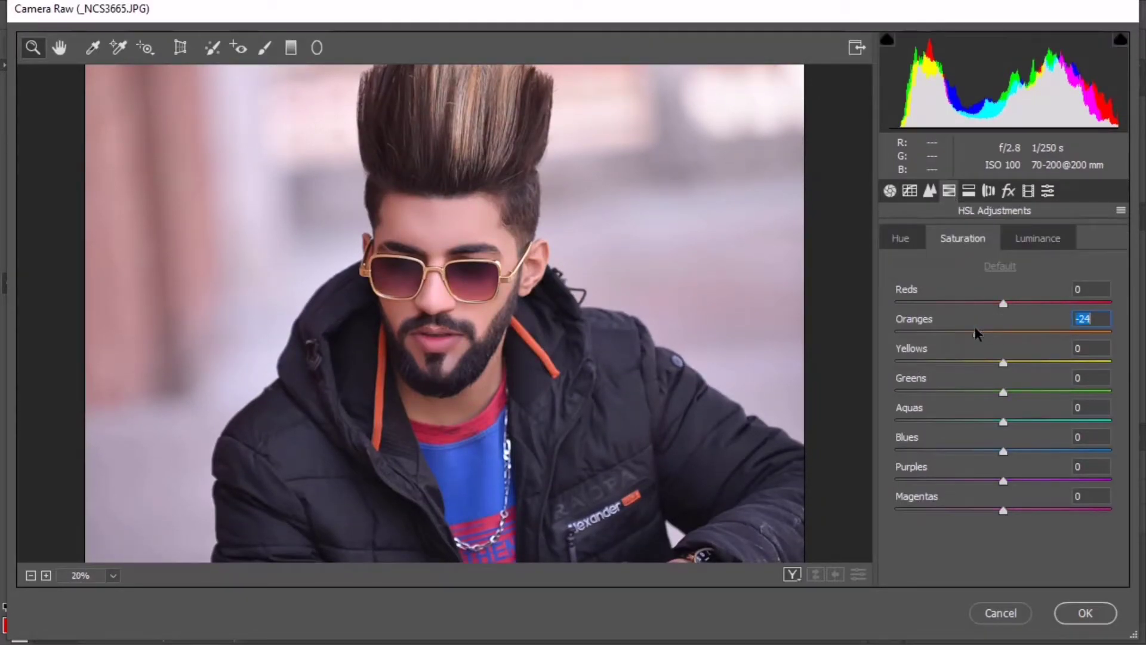
pyautogui.click(1042, 239)
pyautogui.moveTo(1004, 331); pyautogui.dragTo(1032, 330)
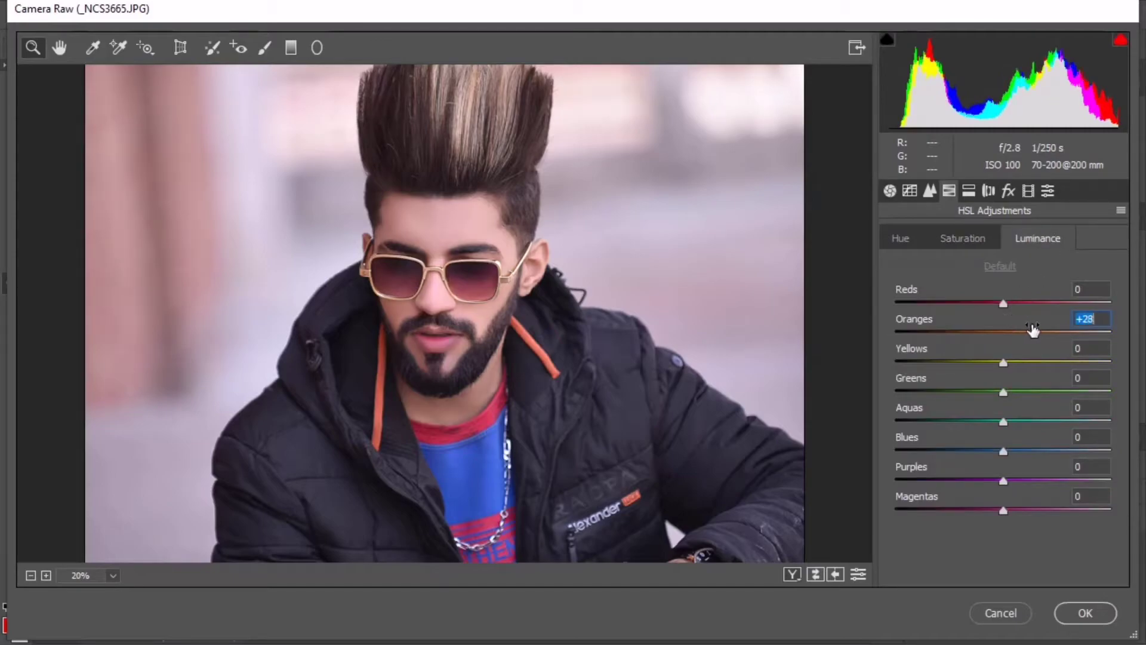
pyautogui.click(953, 241)
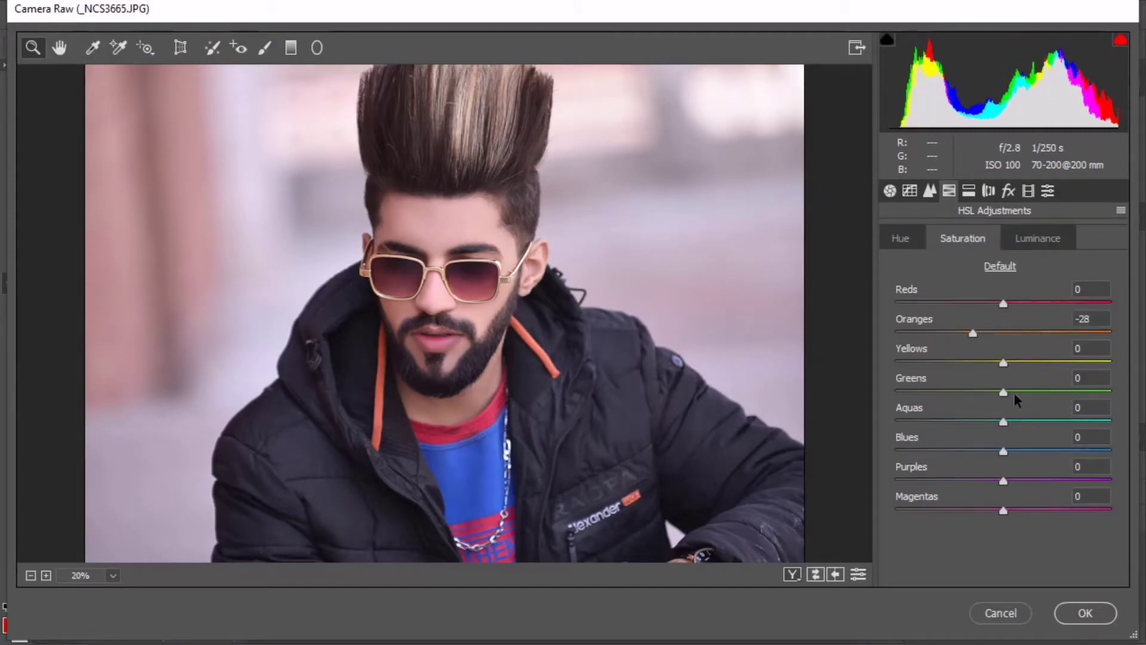
pyautogui.write('67')
pyautogui.press('Return')
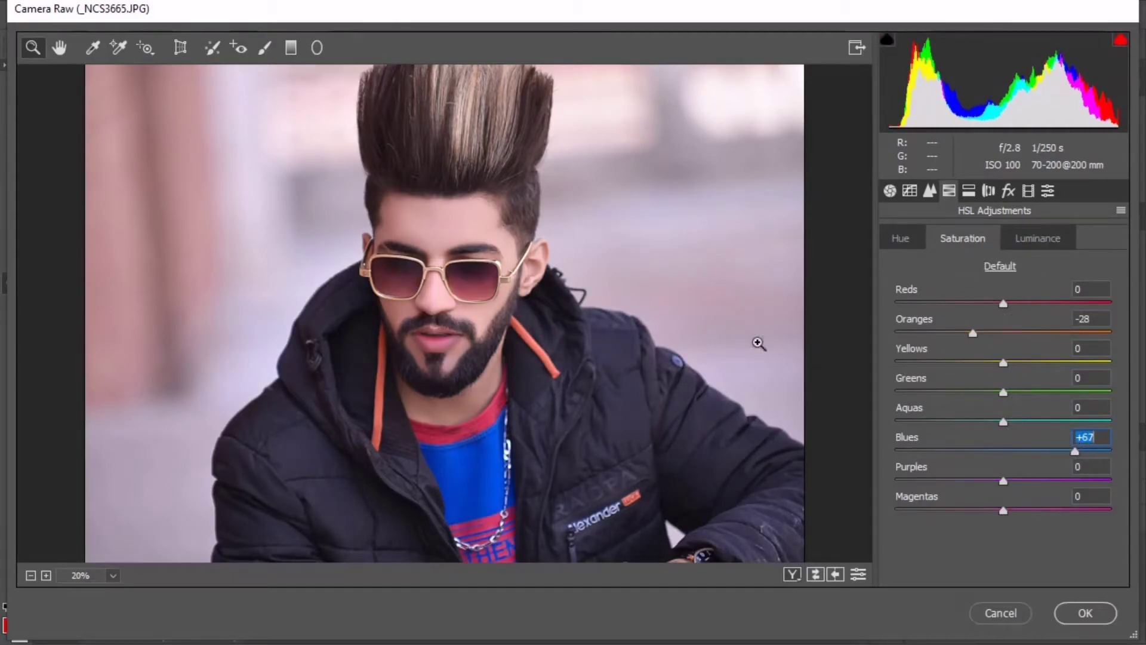
# Shift the Oranges hue slightly, boost Reds saturation, and apply the Camera Raw grade.
pyautogui.hotkey('ctrl', '0')
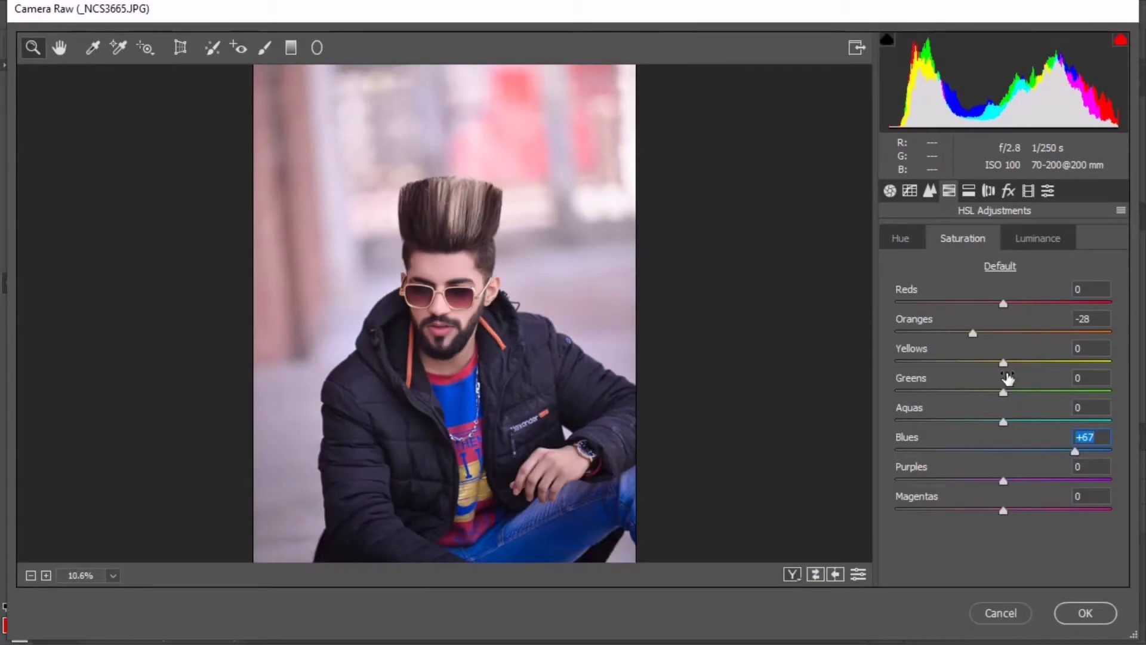
pyautogui.click(890, 191)
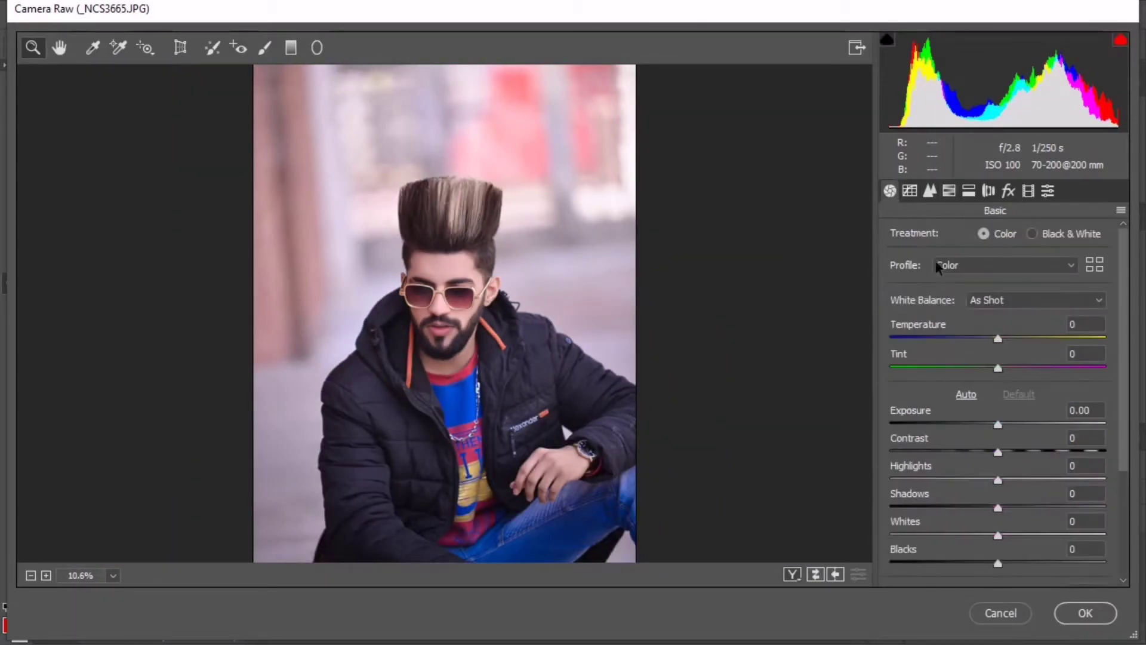
pyautogui.click(949, 191)
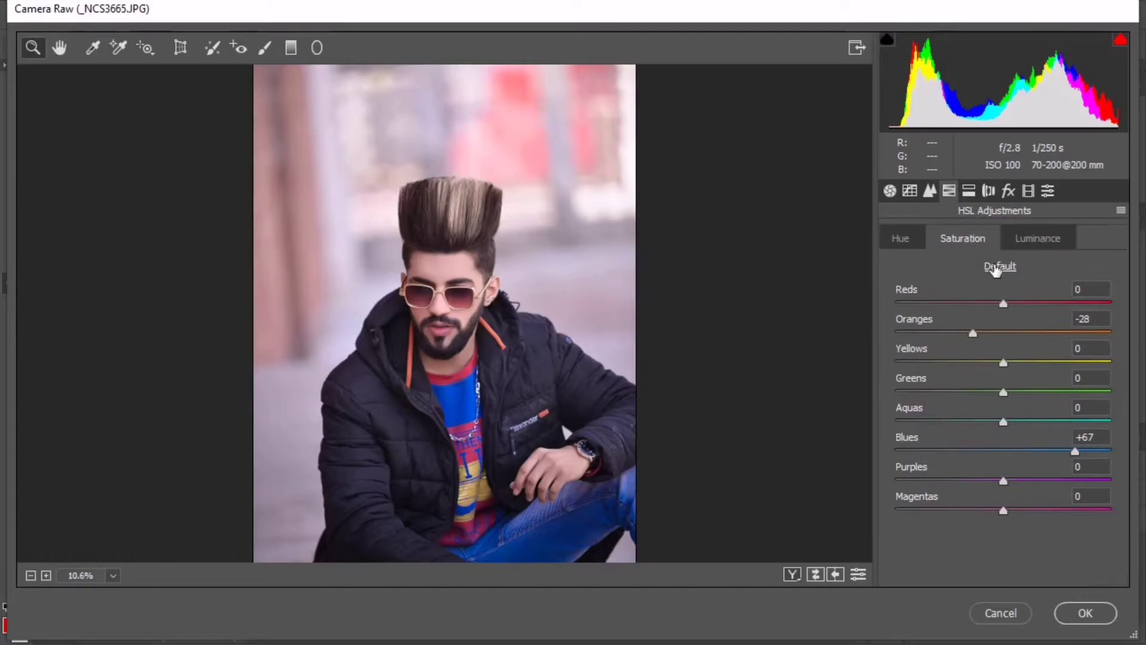
pyautogui.click(902, 238)
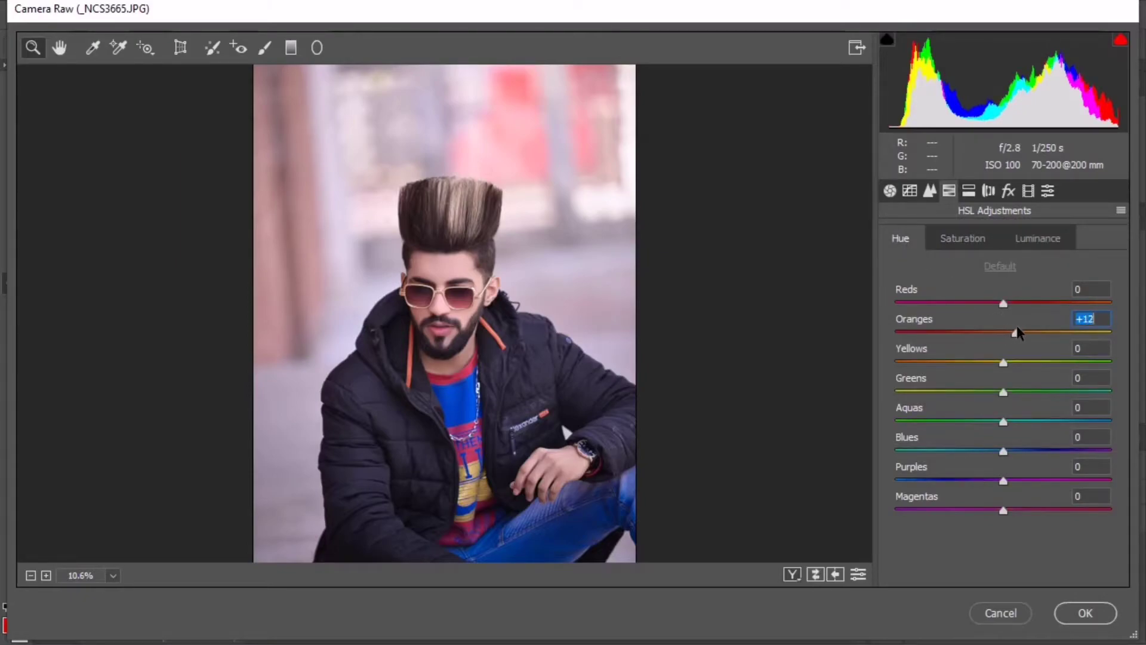
pyautogui.moveTo(1019, 332)
pyautogui.mouseDown()
pyautogui.moveTo(1054, 305)
pyautogui.moveTo(1030, 303)
pyautogui.mouseUp()
pyautogui.click(967, 239)
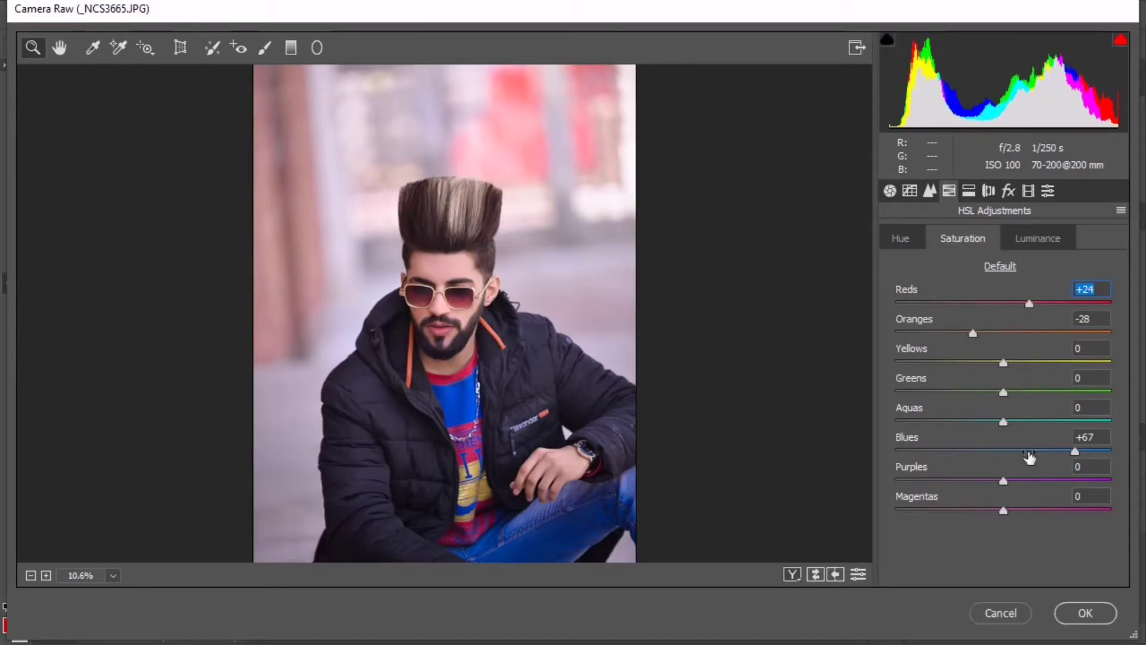
pyautogui.click(1083, 613)
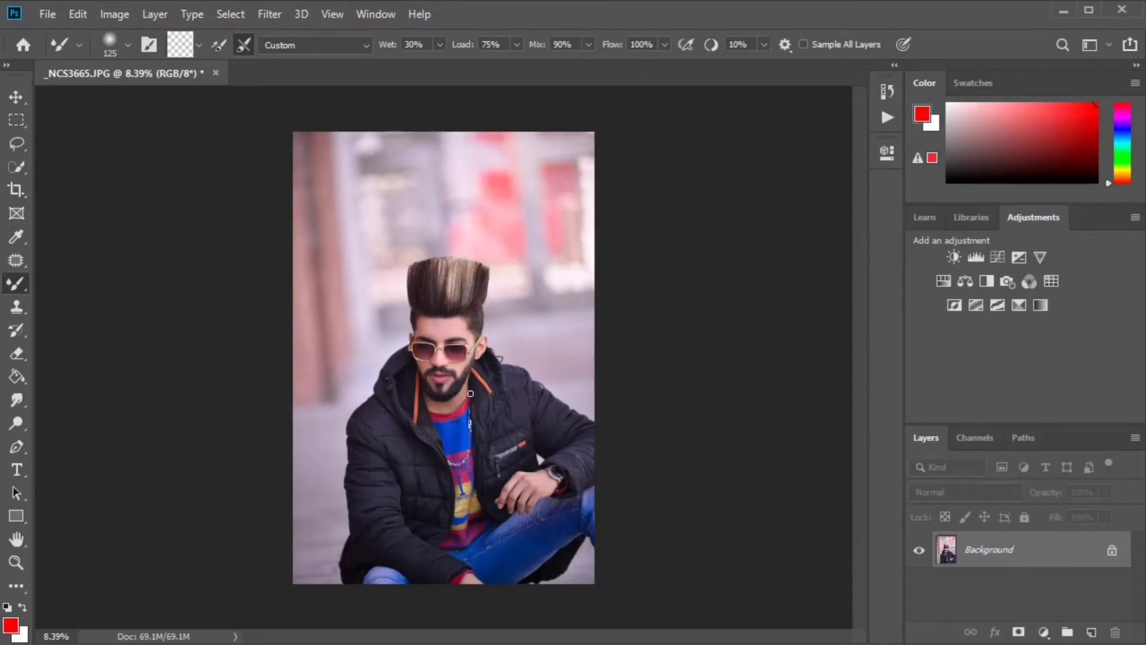
# Duplicate the Background layer into a Background copy.
pyautogui.scroll(5, 439, 361)
pyautogui.scroll(-4, 439, 361)
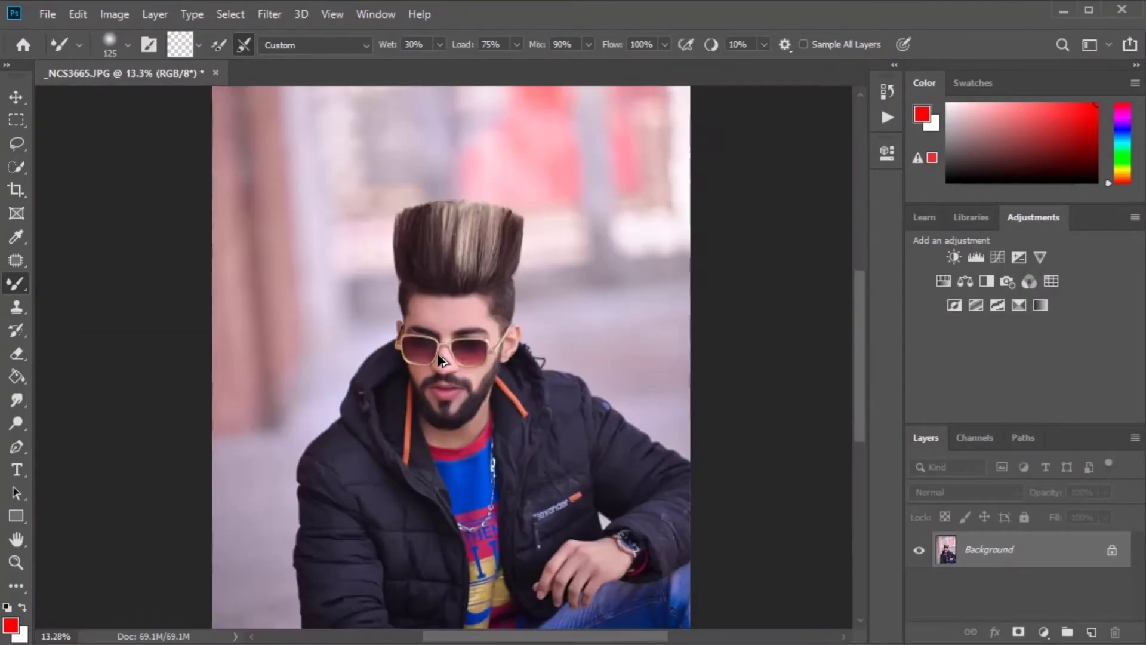
pyautogui.scroll(-2, 466, 365)
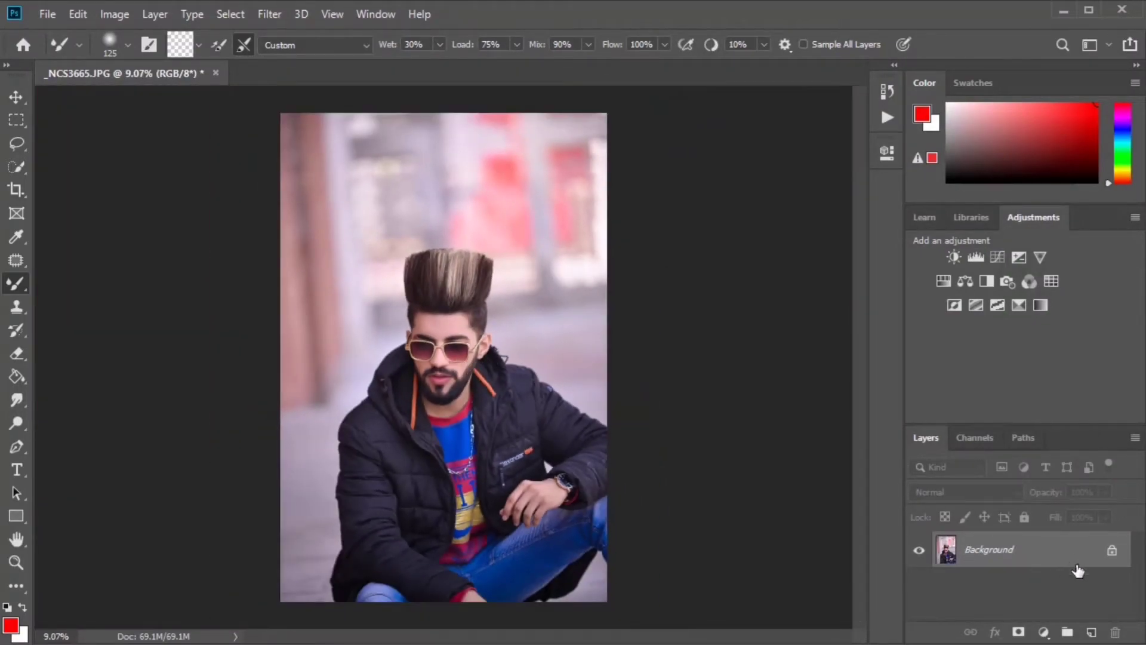
pyautogui.moveTo(1078, 570); pyautogui.dragTo(1092, 632)
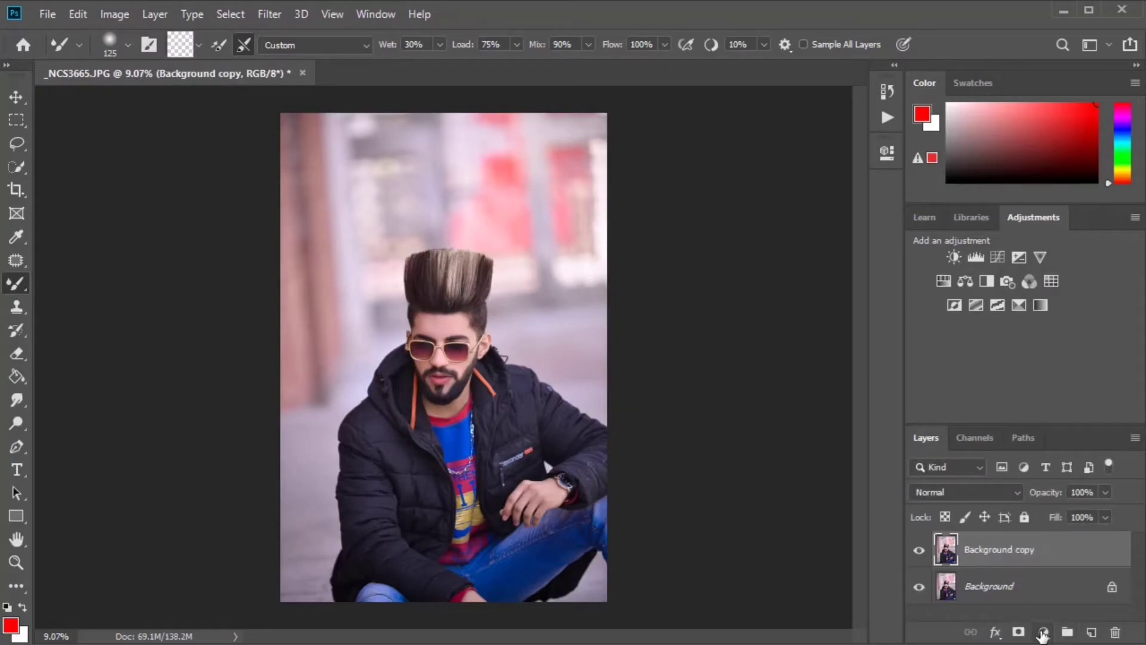
pyautogui.click(1042, 633)
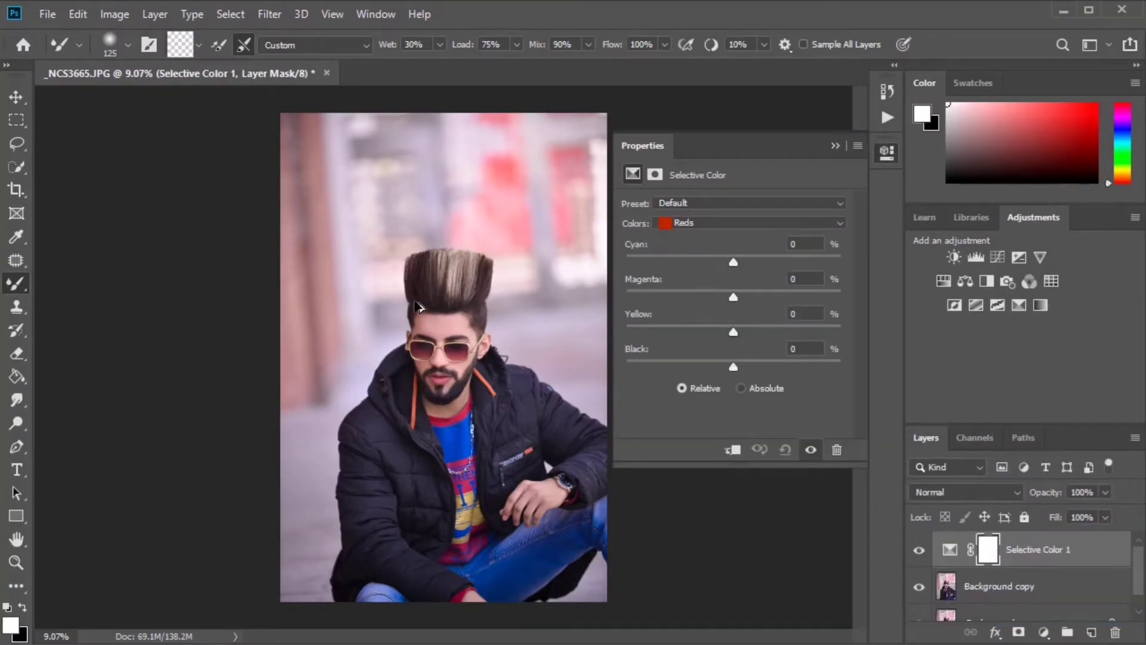
# Set the Selective Color range to Neutrals and reduce Cyan to −5.
pyautogui.scroll(1, 417, 306)
pyautogui.scroll(1, 417, 306)
pyautogui.click(764, 215)
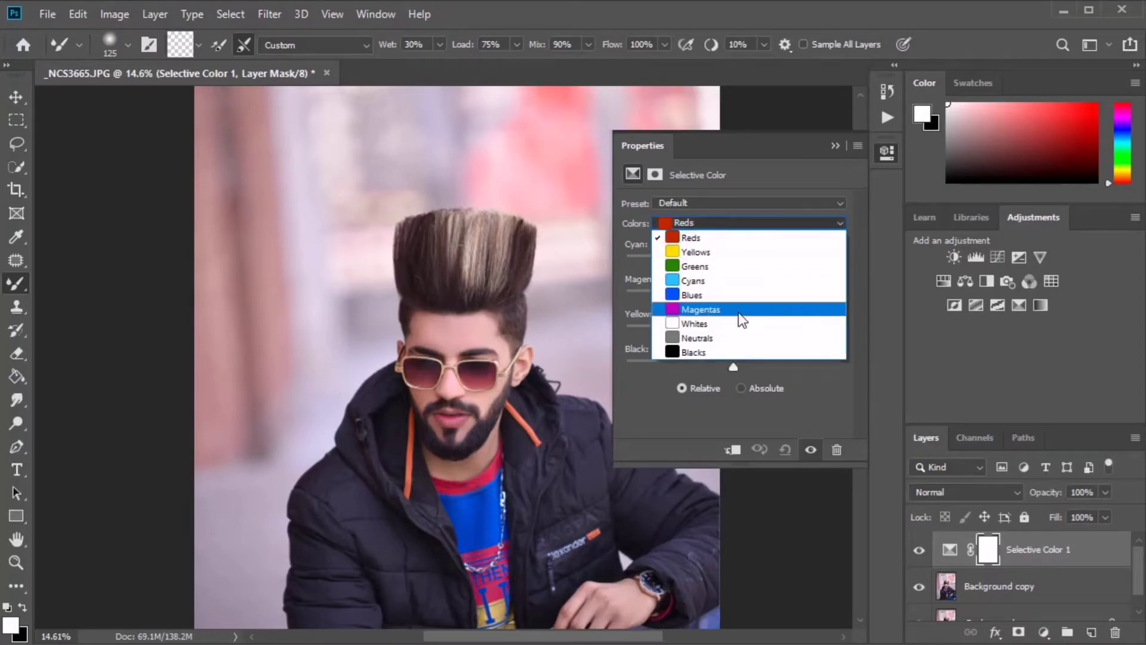
pyautogui.click(735, 337)
pyautogui.moveTo(722, 260); pyautogui.dragTo(711, 261)
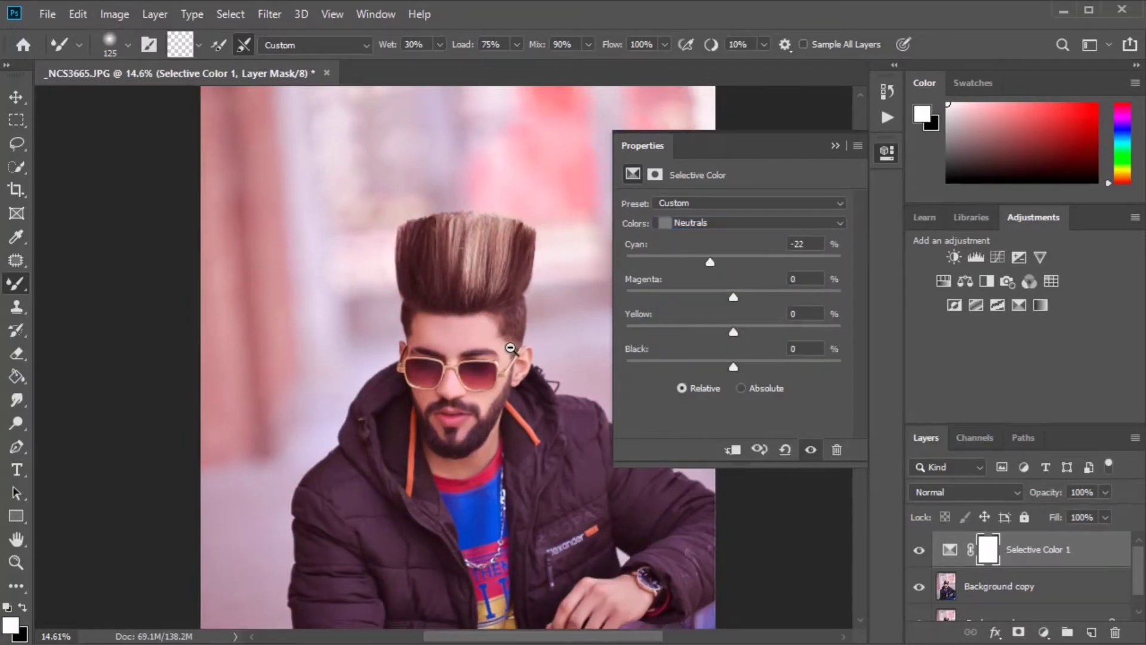
pyautogui.scroll(-1, 511, 348)
pyautogui.scroll(-1, 573, 340)
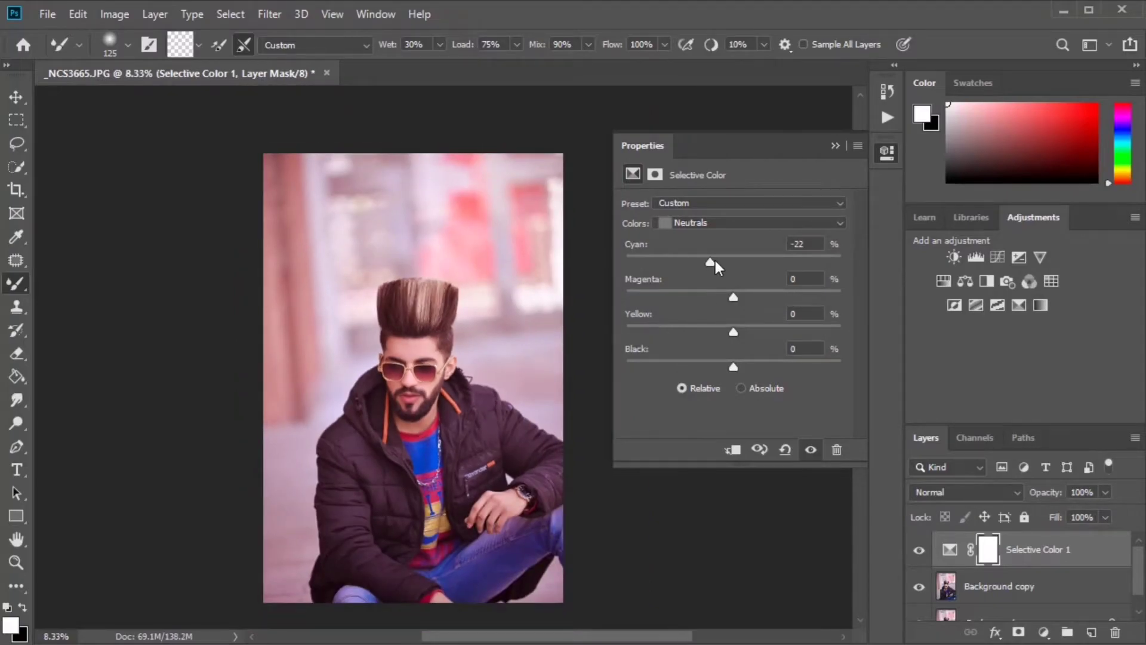
pyautogui.moveTo(715, 262)
pyautogui.mouseDown()
pyautogui.moveTo(734, 261)
pyautogui.moveTo(706, 292)
pyautogui.moveTo(722, 293)
pyautogui.moveTo(707, 331)
pyautogui.moveTo(749, 366)
pyautogui.moveTo(736, 366)
pyautogui.moveTo(750, 297)
pyautogui.moveTo(711, 259)
pyautogui.moveTo(736, 260)
pyautogui.moveTo(716, 266)
pyautogui.mouseUp()
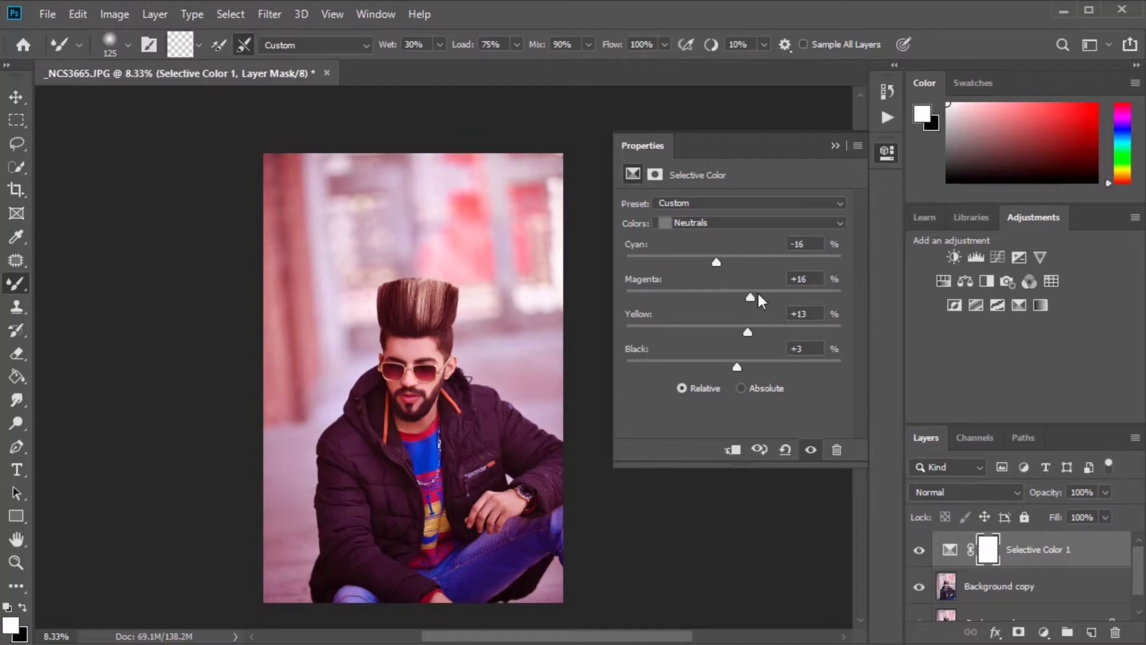
# Raise the neutrals' Magenta to +5 and Yellow to +2, then close the settings.
pyautogui.moveTo(758, 298); pyautogui.dragTo(759, 299)
pyautogui.moveTo(716, 332)
pyautogui.mouseDown()
pyautogui.moveTo(740, 314)
pyautogui.moveTo(732, 262)
pyautogui.mouseUp()
pyautogui.click(834, 146)
pyautogui.scroll(3, 363, 358)
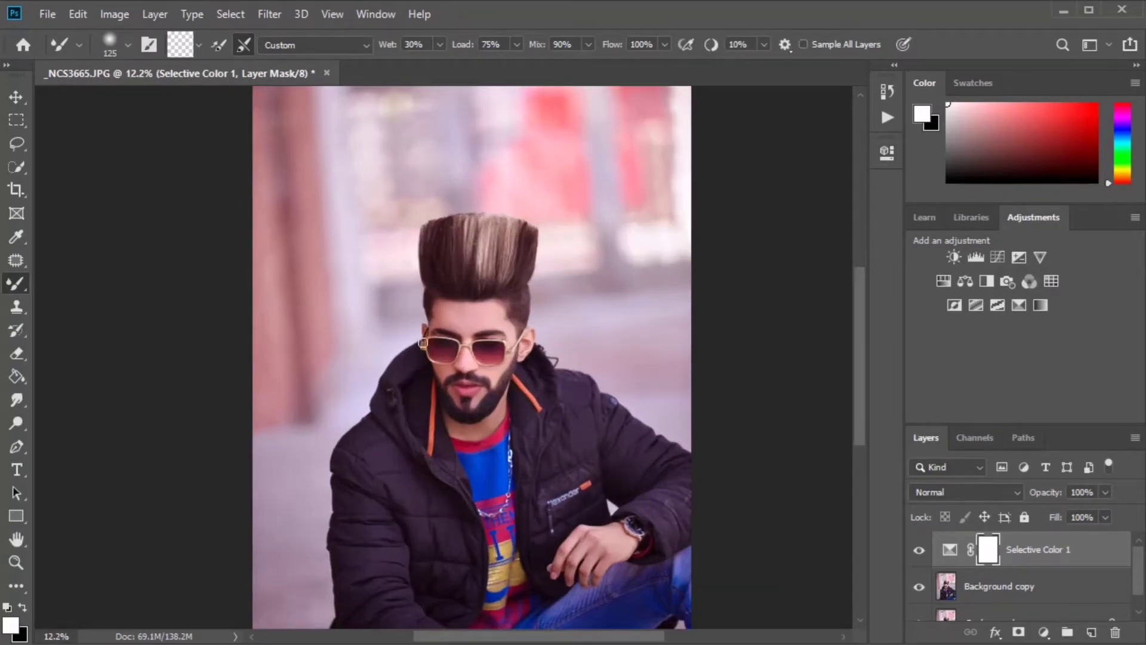
pyautogui.press('e')
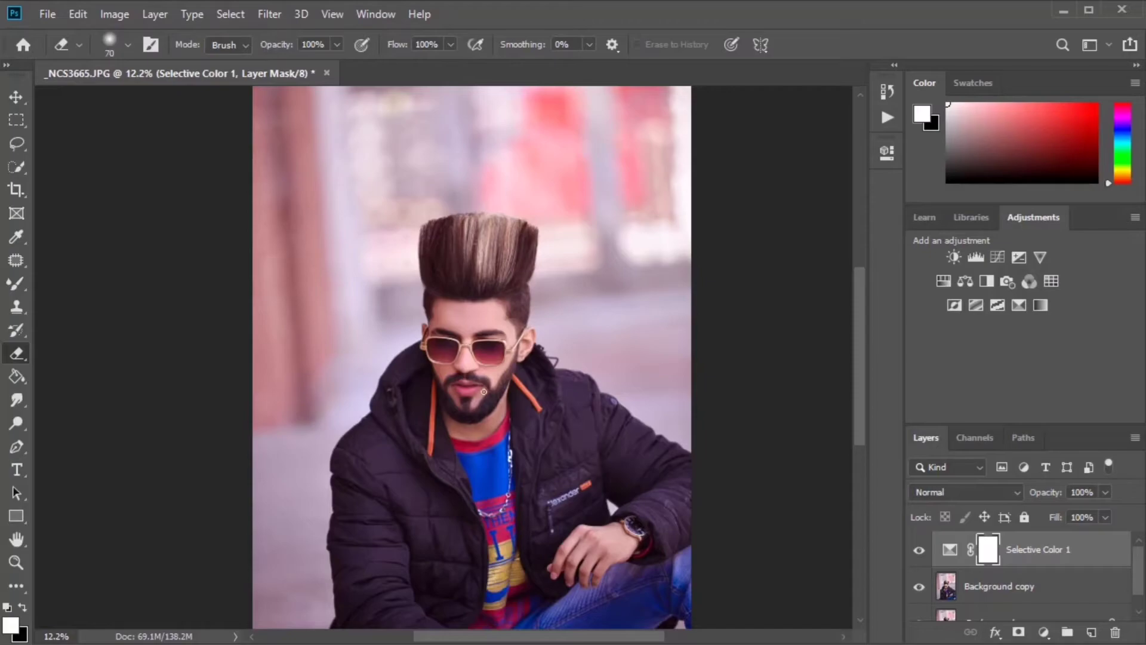
# Erase the Selective Color mask over the jacket collar, lower jacket and sleeve.
pyautogui.press(']')
pyautogui.press(']')
pyautogui.press(']')
pyautogui.press(']')
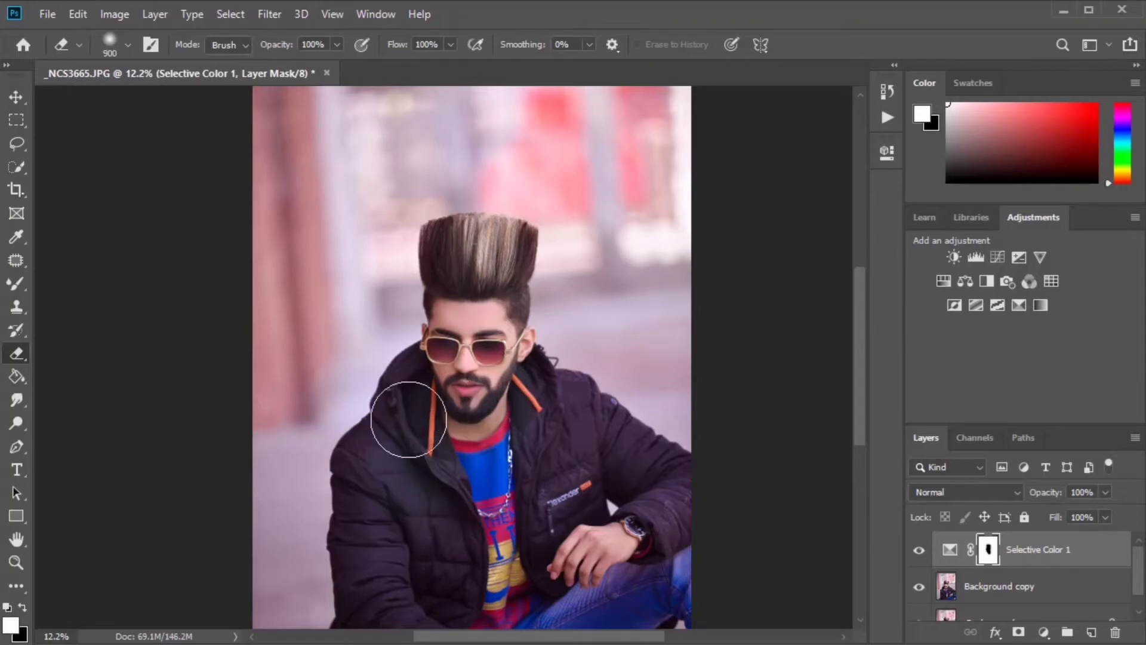
pyautogui.moveTo(402, 410); pyautogui.dragTo(396, 409)
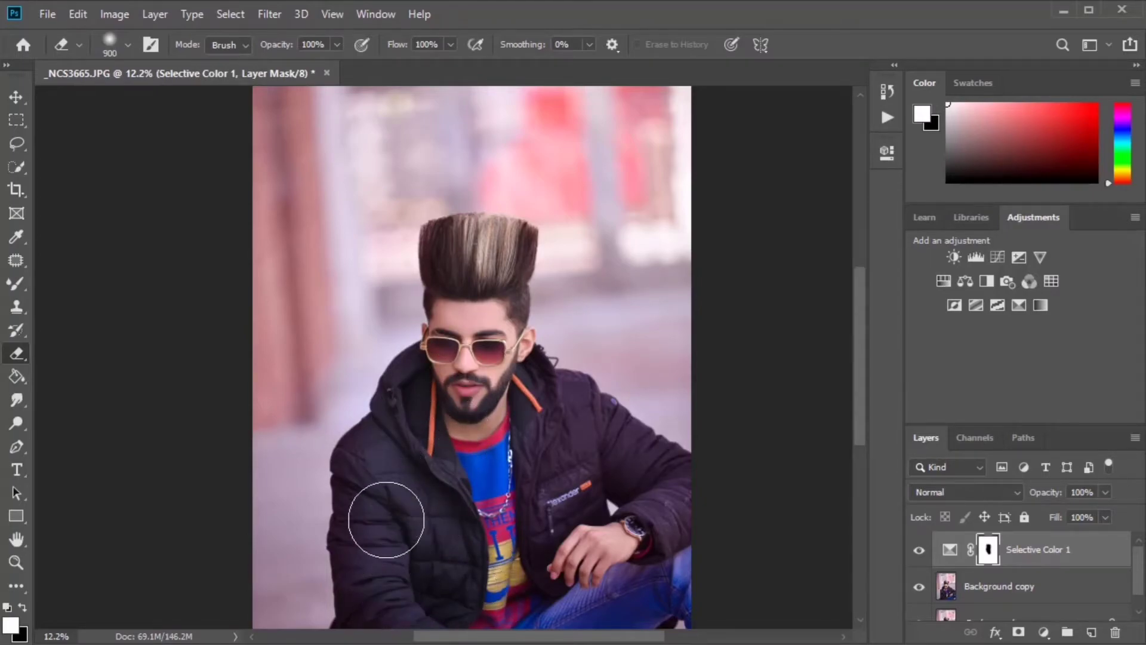
pyautogui.moveTo(449, 589); pyautogui.dragTo(374, 543)
pyautogui.moveTo(411, 495); pyautogui.dragTo(405, 337)
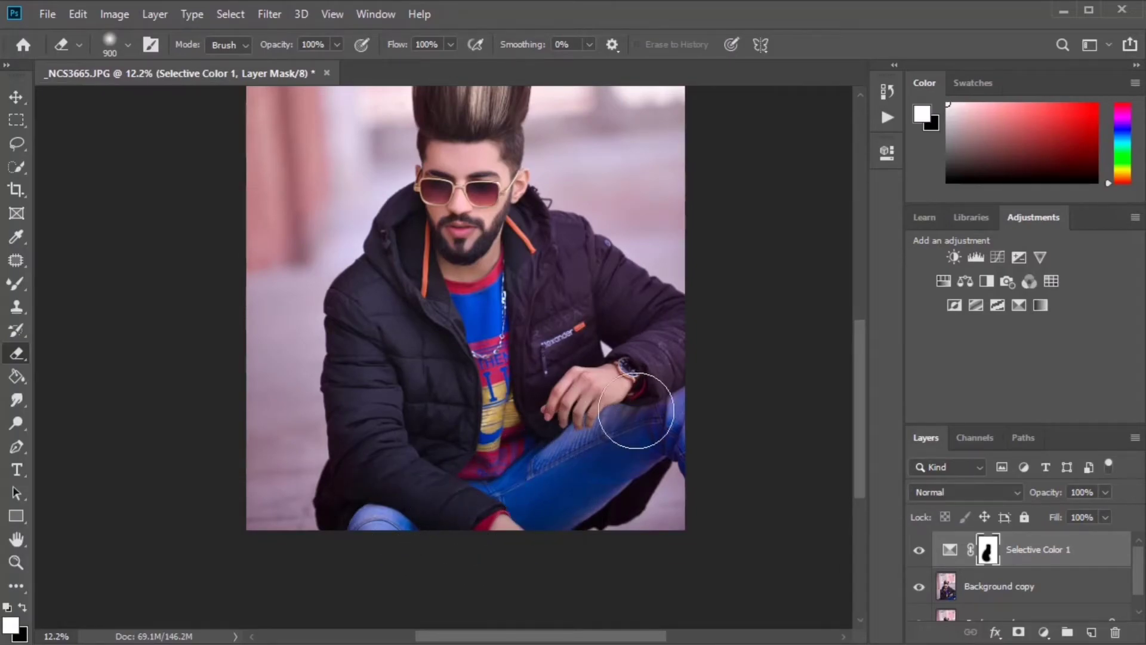
pyautogui.moveTo(645, 372); pyautogui.dragTo(661, 352)
# Erase the mask over the shoulder, chest, hair and face with a smaller eraser.
pyautogui.press('[')
pyautogui.press('[')
pyautogui.press('[')
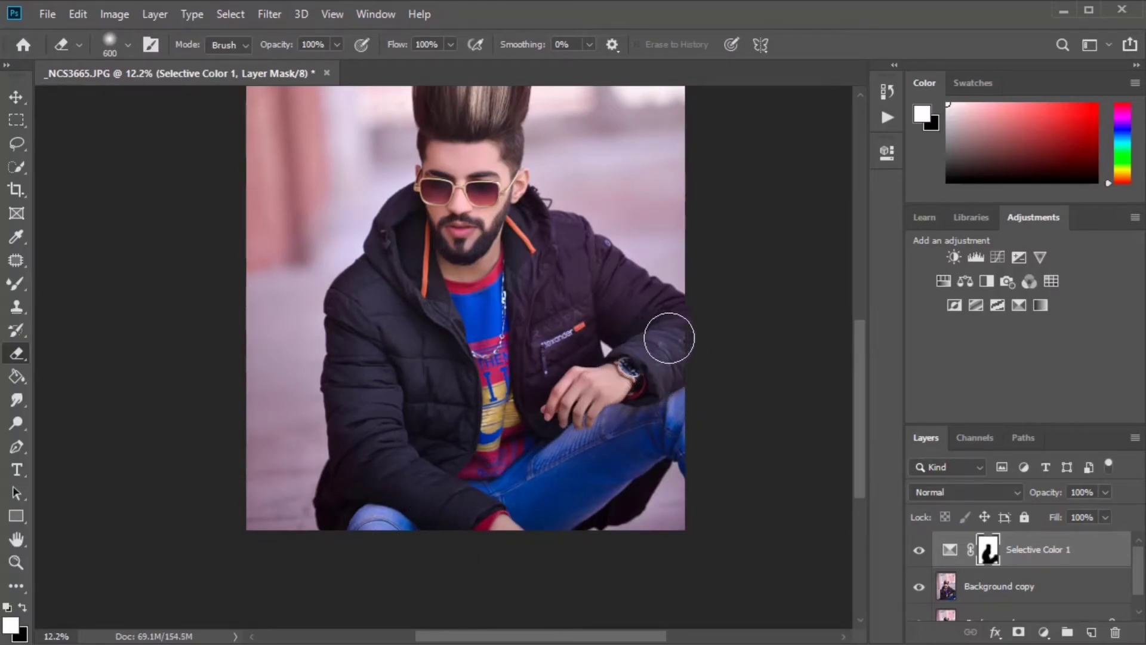
pyautogui.moveTo(580, 248); pyautogui.dragTo(510, 285)
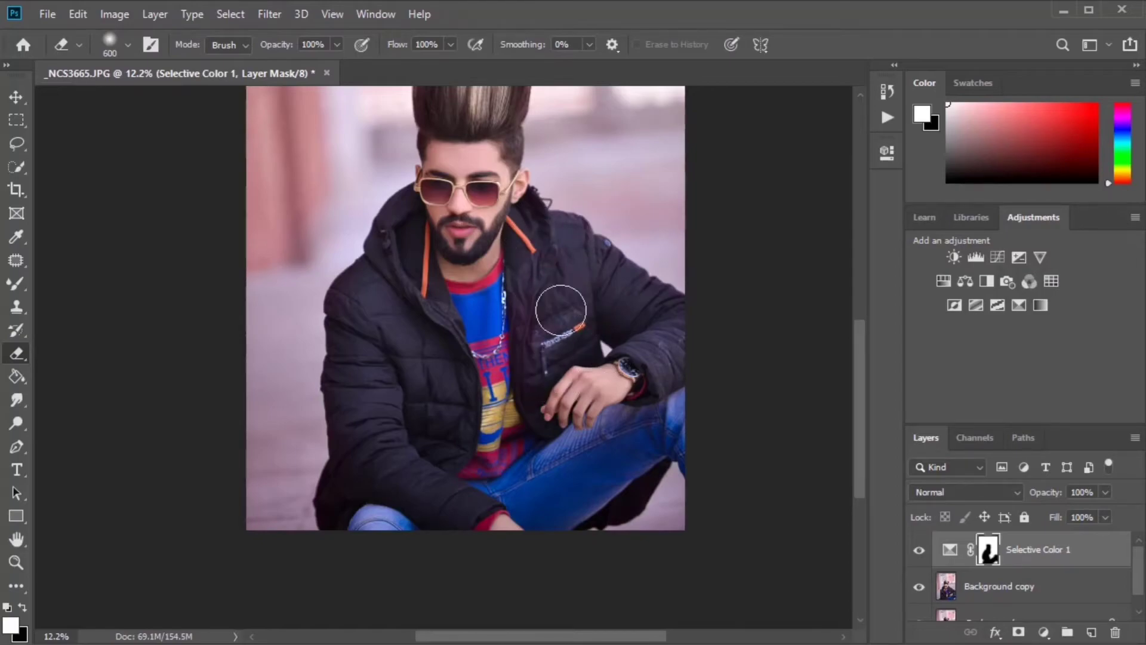
pyautogui.scroll(3, 510, 285)
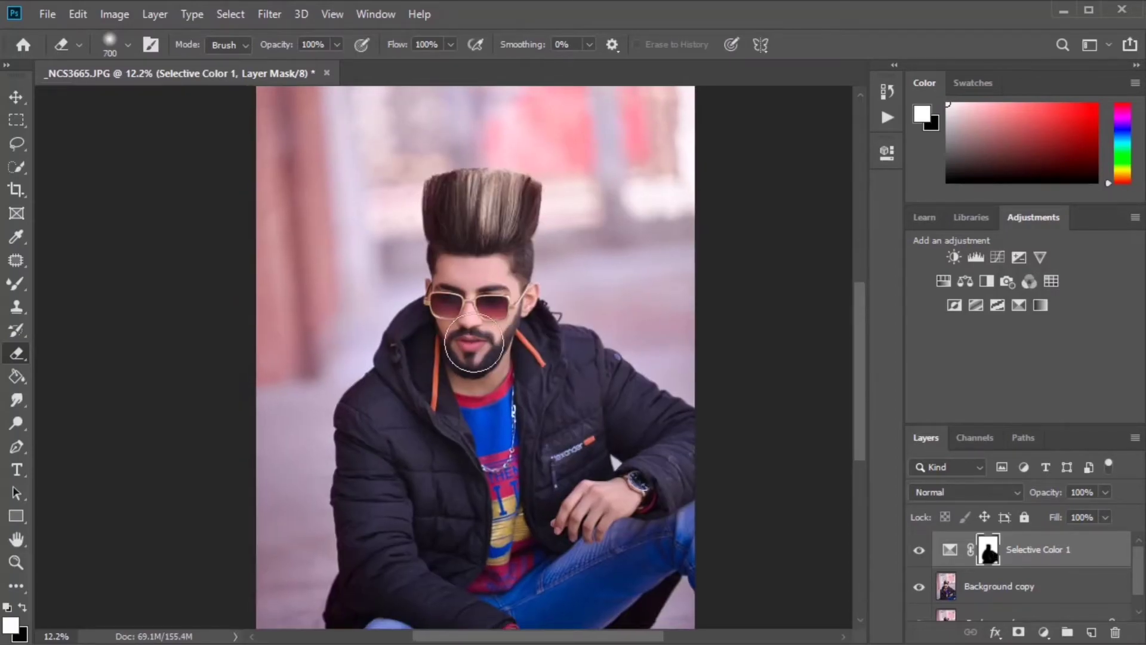
pyautogui.press(']')
pyautogui.moveTo(499, 240); pyautogui.dragTo(462, 203)
pyautogui.moveTo(551, 334); pyautogui.dragTo(504, 219)
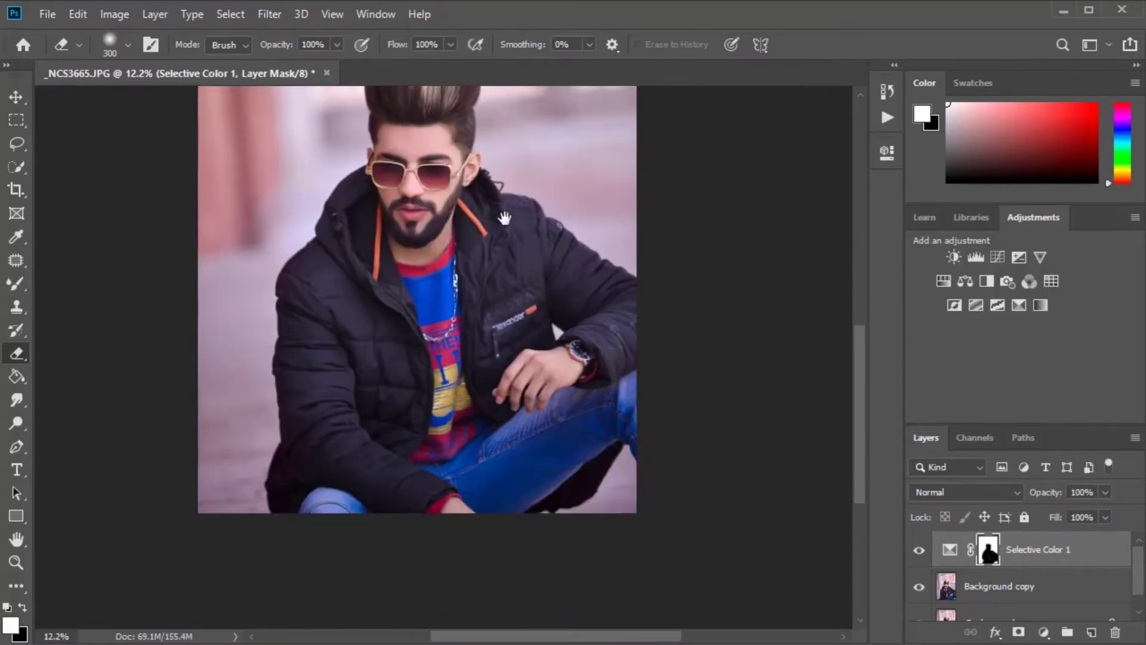
pyautogui.press(']')
pyautogui.press(']')
pyautogui.scroll(-2, 481, 353)
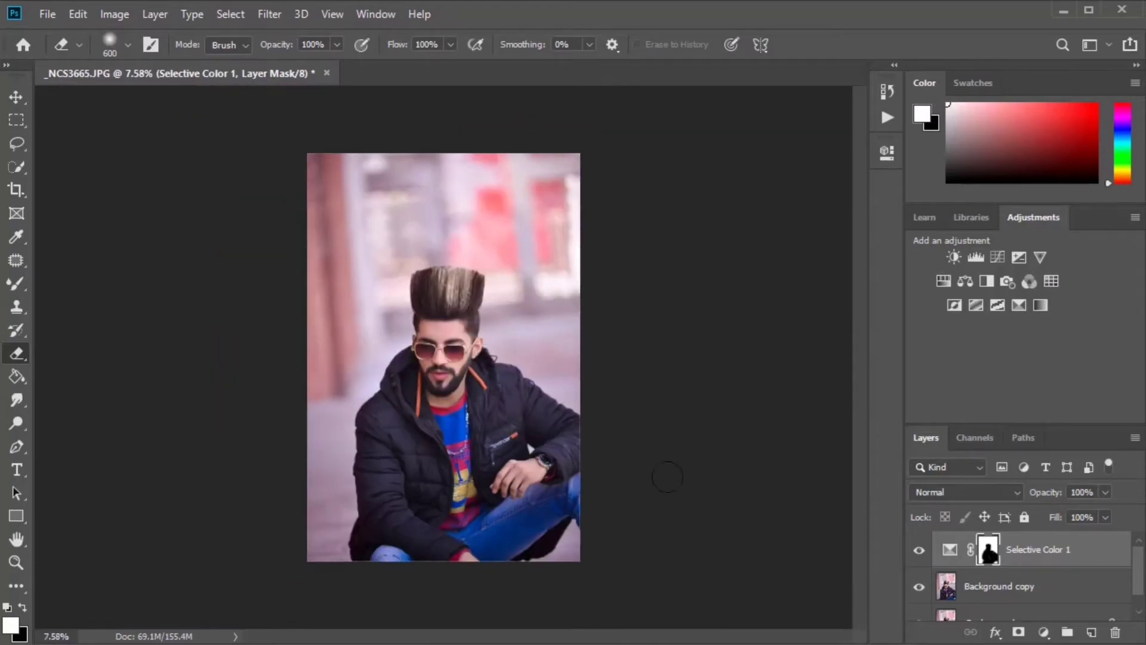
# Merge Selective Color 1 down, flatten the image, and duplicate the Background with Ctrl+J.
pyautogui.rightClick(1064, 556)
pyautogui.click(931, 320)
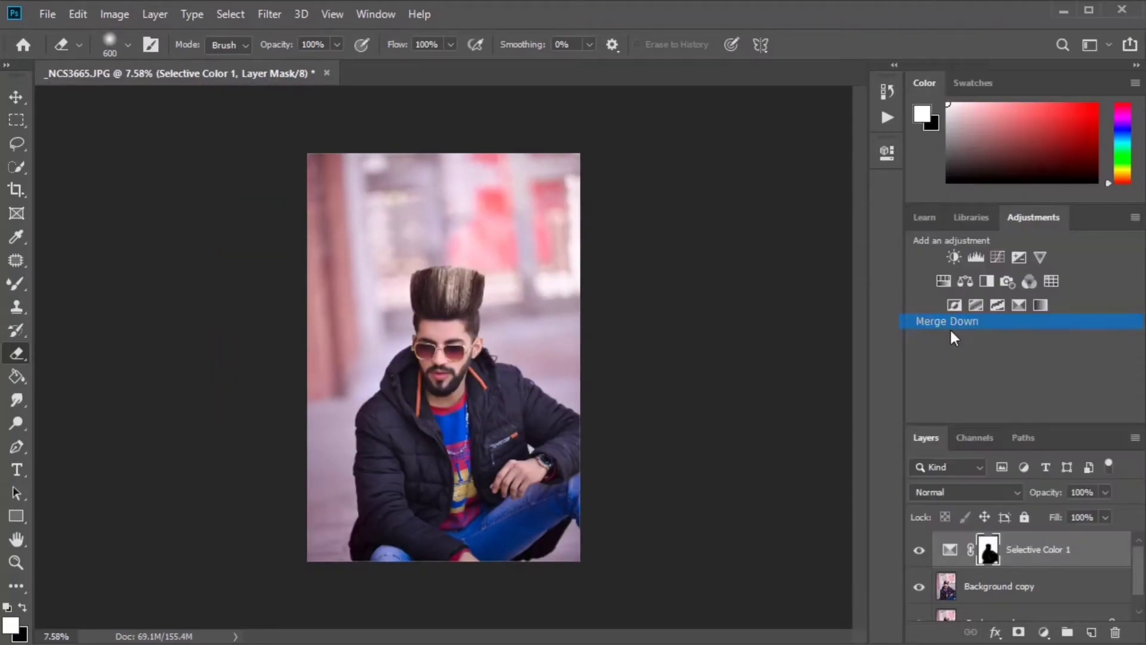
pyautogui.scroll(2, 434, 326)
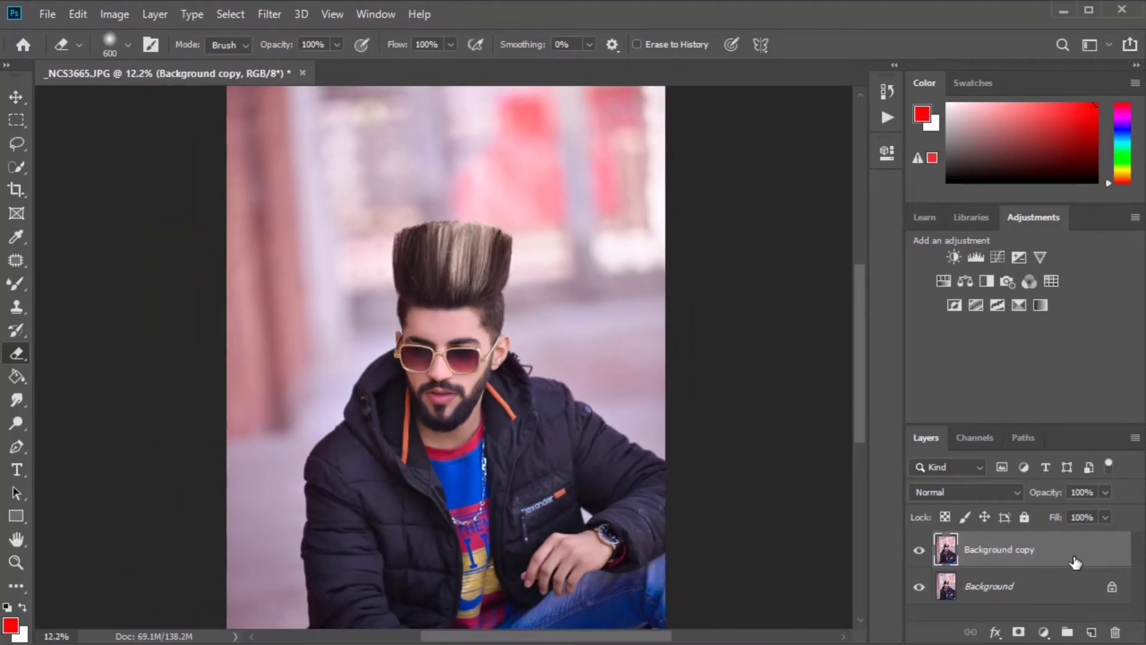
pyautogui.doubleClick(1086, 561)
pyautogui.rightClick(1056, 588)
pyautogui.click(1061, 512)
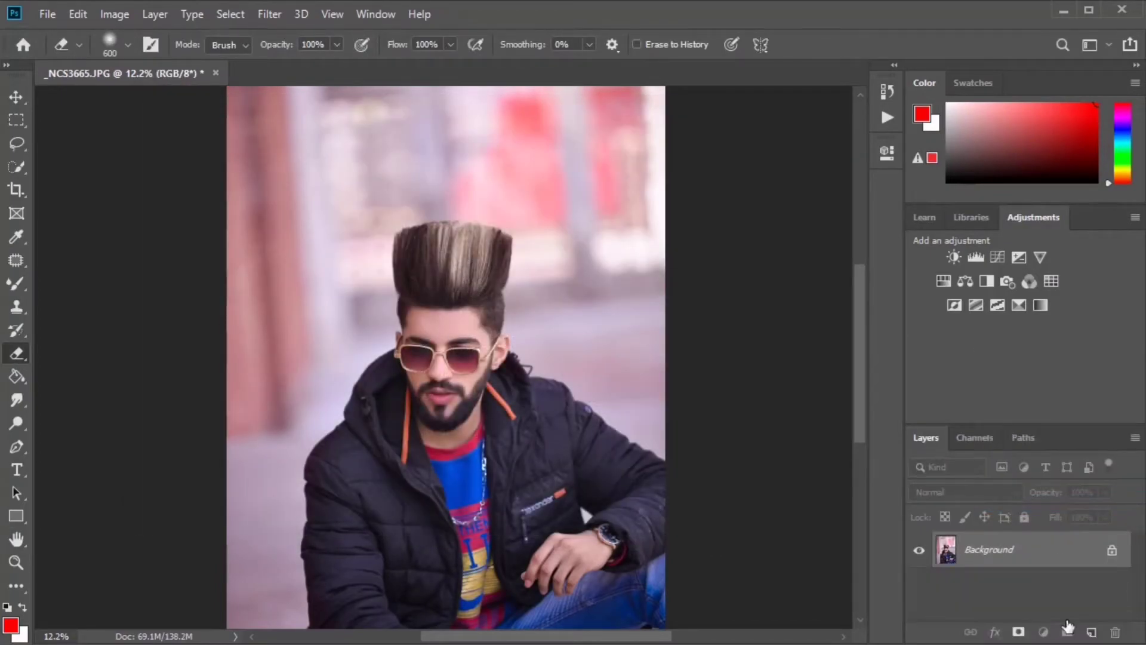
pyautogui.hotkey('ctrl', 'j')
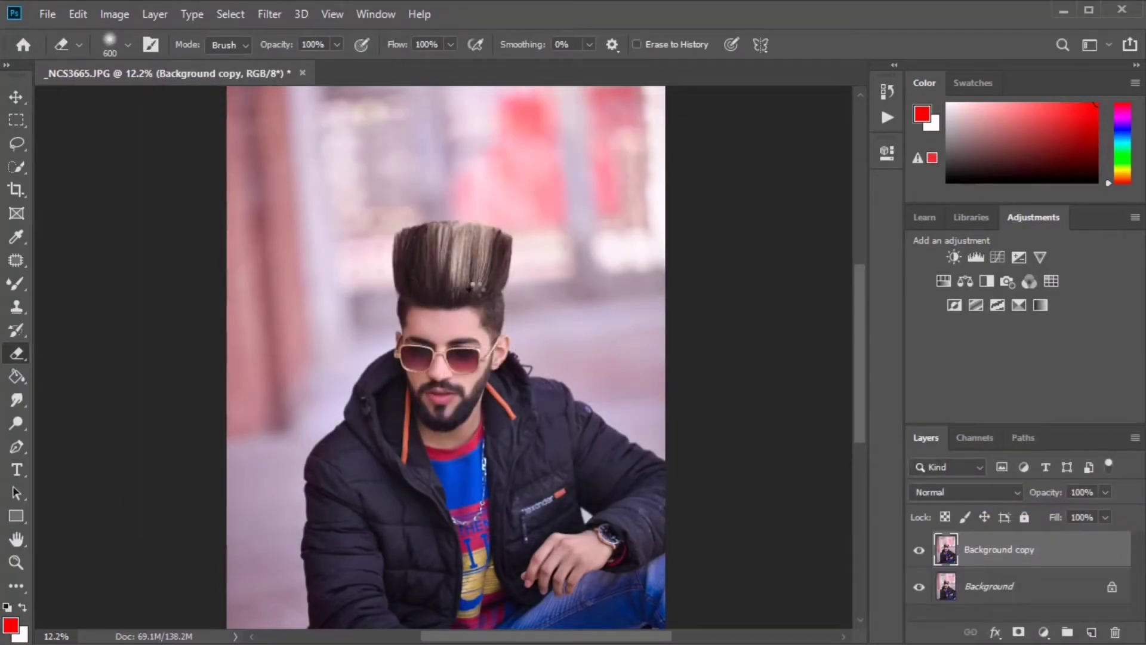
pyautogui.hotkey('ctrl', 'shift', 'a')
# Set split toning highlights to hue 143, saturation 35 and shadows to hue 42, saturation 40.
pyautogui.click(967, 192)
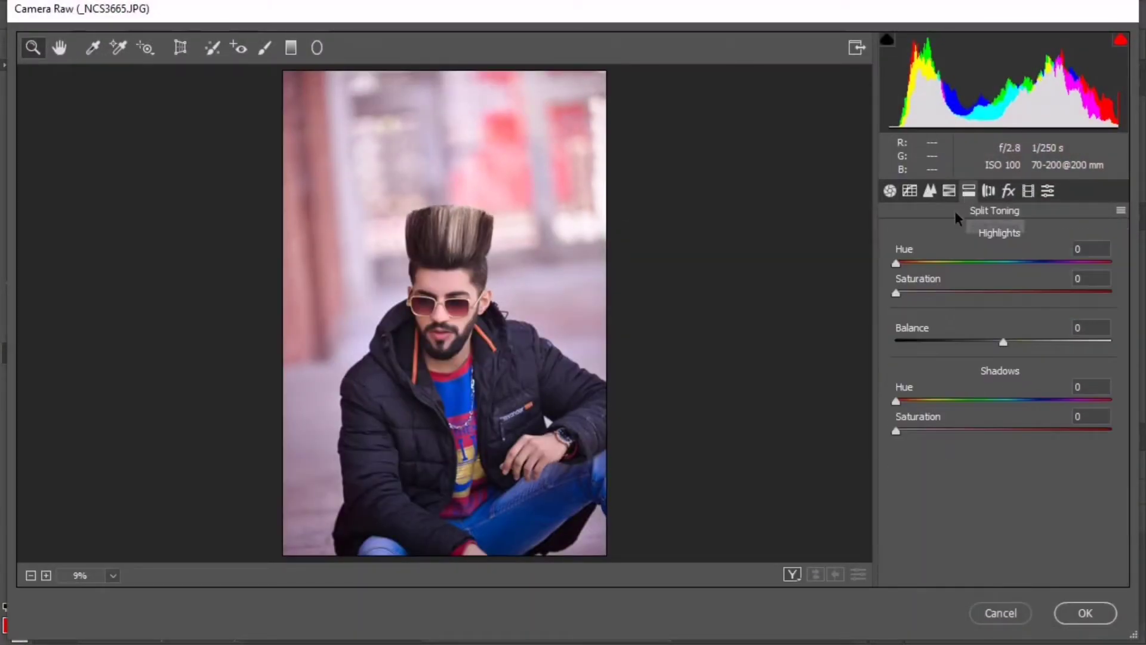
pyautogui.moveTo(896, 293)
pyautogui.mouseDown()
pyautogui.moveTo(916, 293)
pyautogui.moveTo(955, 264)
pyautogui.moveTo(938, 292)
pyautogui.mouseUp()
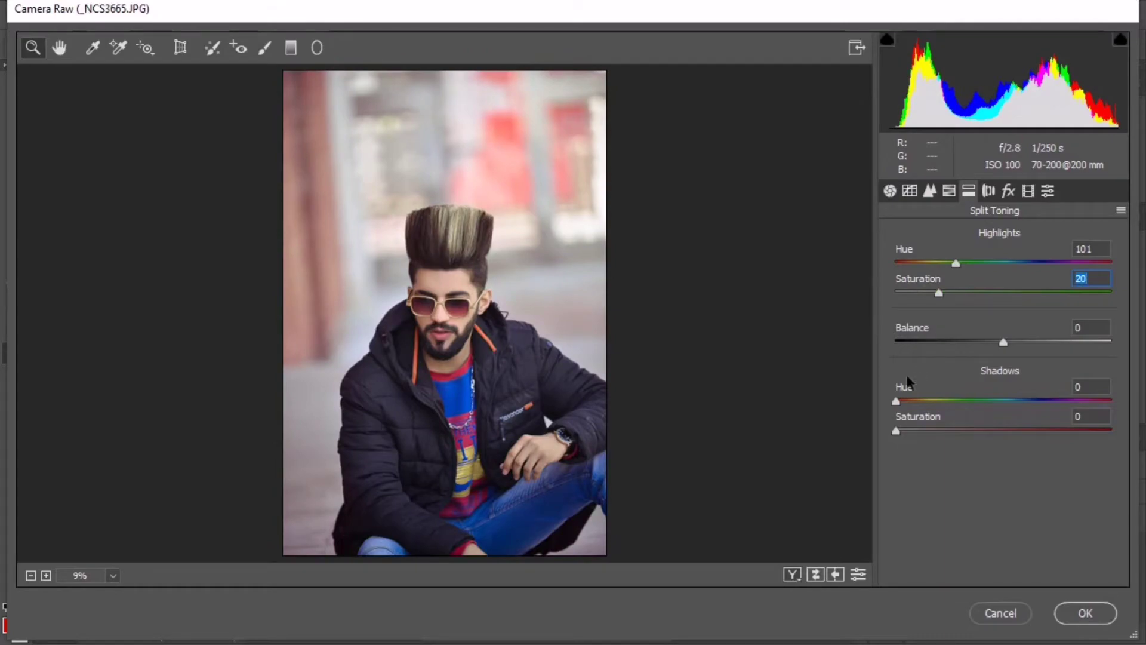
pyautogui.moveTo(896, 430)
pyautogui.mouseDown()
pyautogui.moveTo(945, 430)
pyautogui.moveTo(977, 400)
pyautogui.mouseUp()
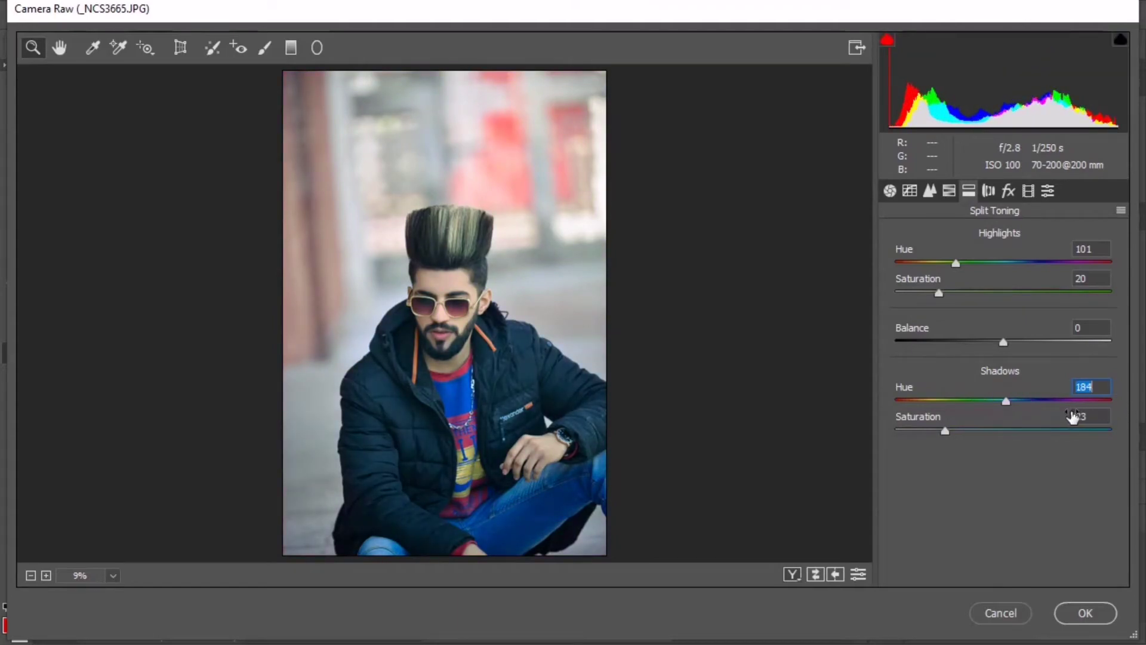
pyautogui.moveTo(970, 400)
pyautogui.mouseDown()
pyautogui.moveTo(922, 400)
pyautogui.moveTo(956, 427)
pyautogui.mouseUp()
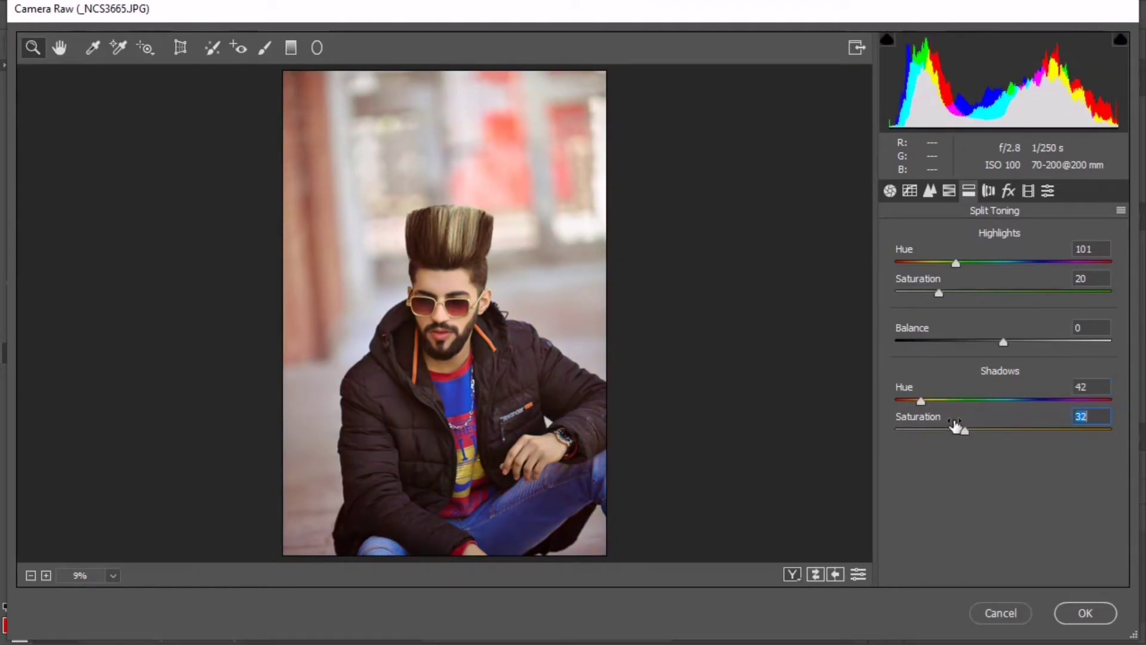
pyautogui.moveTo(945, 292)
pyautogui.mouseDown()
pyautogui.moveTo(981, 263)
pyautogui.moveTo(968, 291)
pyautogui.mouseUp()
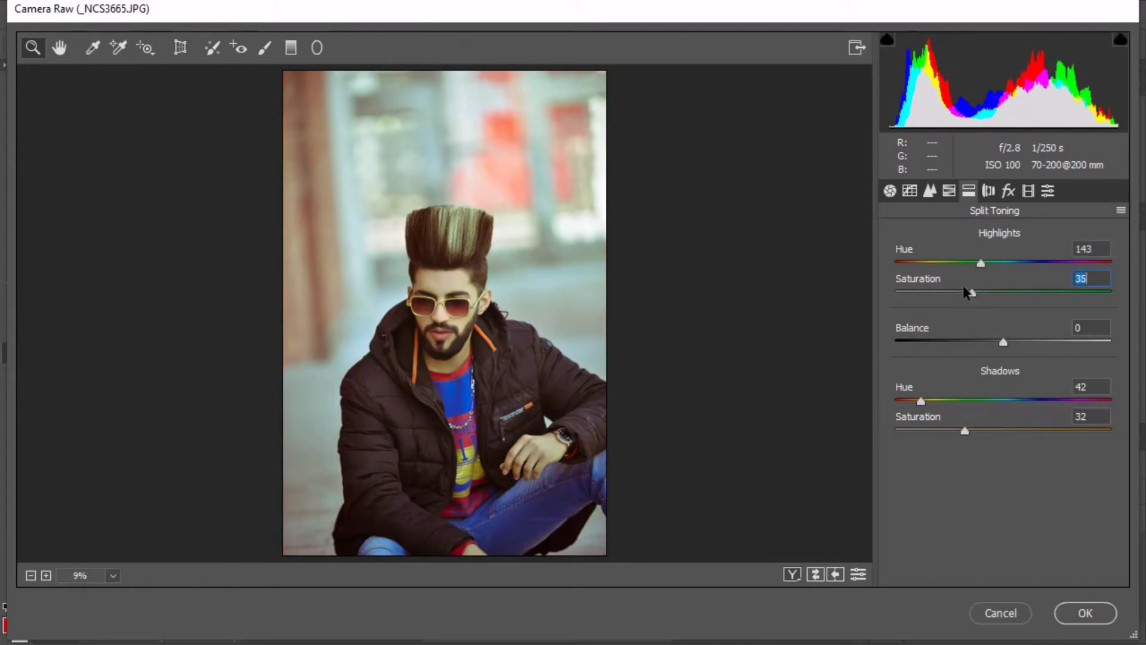
pyautogui.moveTo(962, 428); pyautogui.dragTo(972, 430)
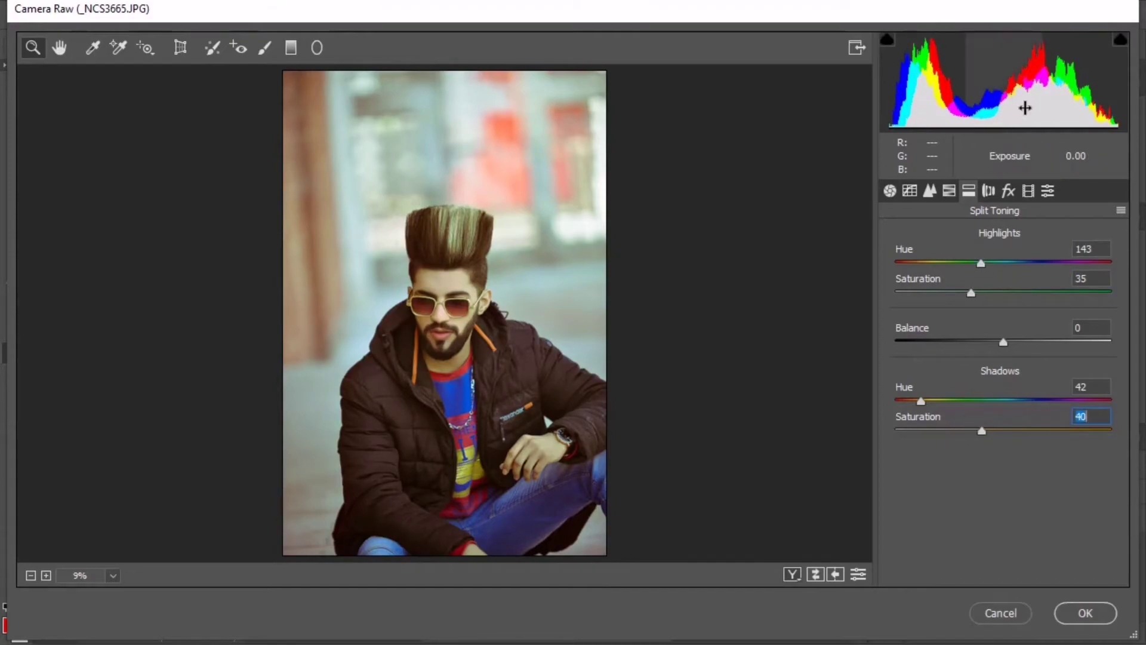
pyautogui.click(1028, 190)
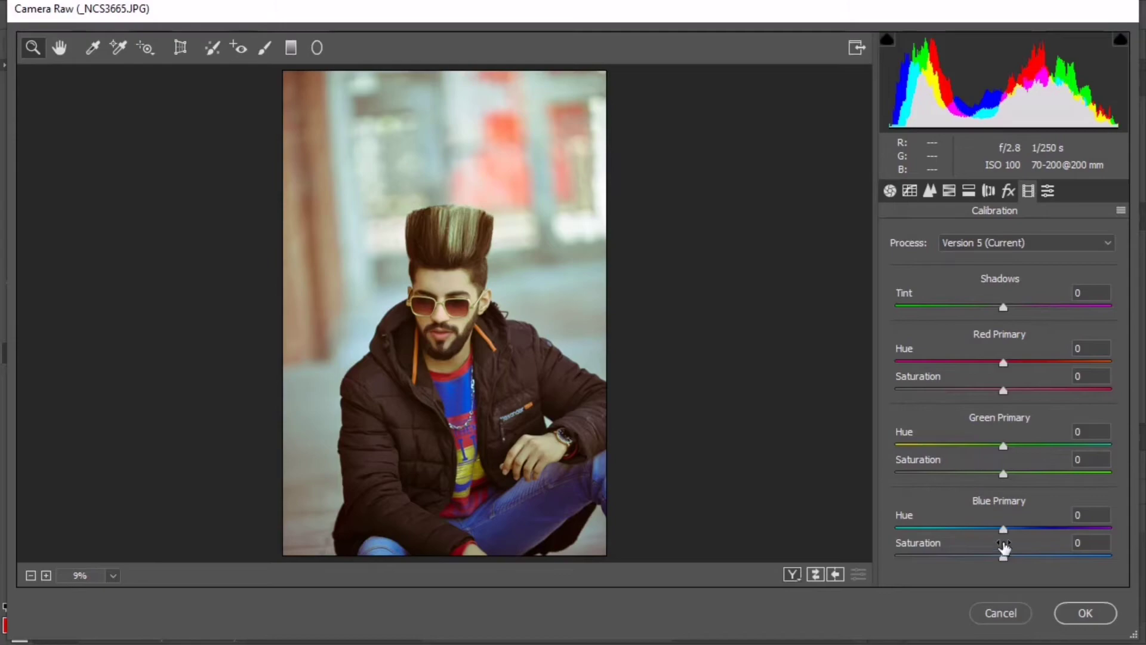
# Set calibration primaries red −21/+53, green −30/+22, blue −18/+17 and apply Camera Raw.
pyautogui.moveTo(1003, 529)
pyautogui.mouseDown()
pyautogui.moveTo(984, 528)
pyautogui.moveTo(1022, 555)
pyautogui.mouseUp()
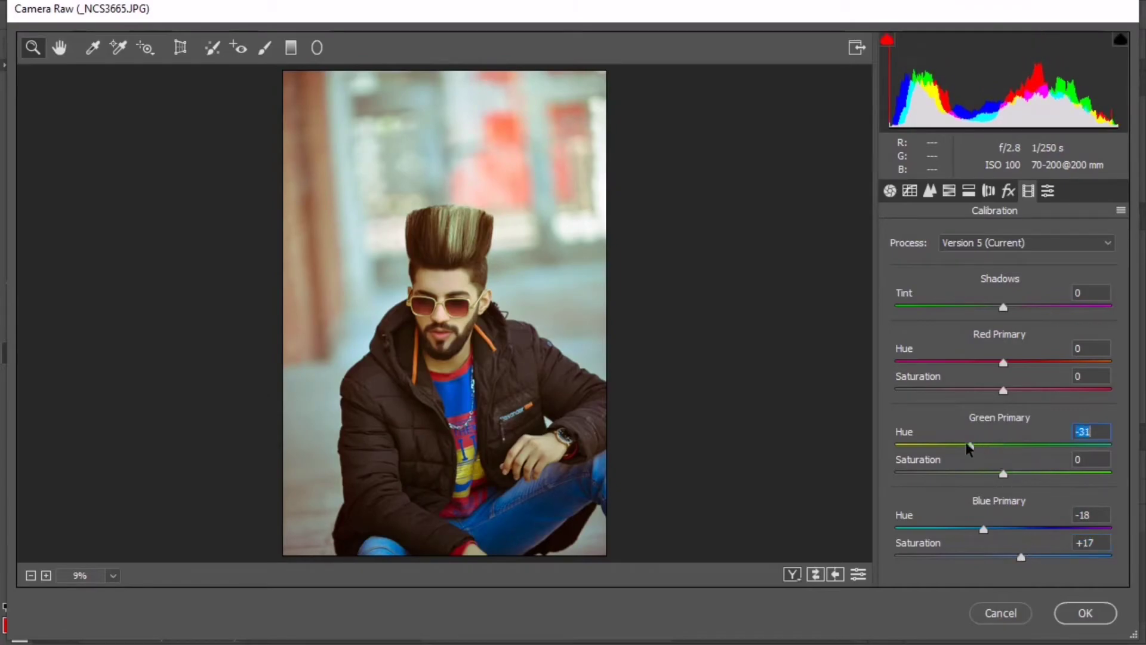
pyautogui.moveTo(1001, 445)
pyautogui.mouseDown()
pyautogui.moveTo(971, 445)
pyautogui.moveTo(1031, 473)
pyautogui.mouseUp()
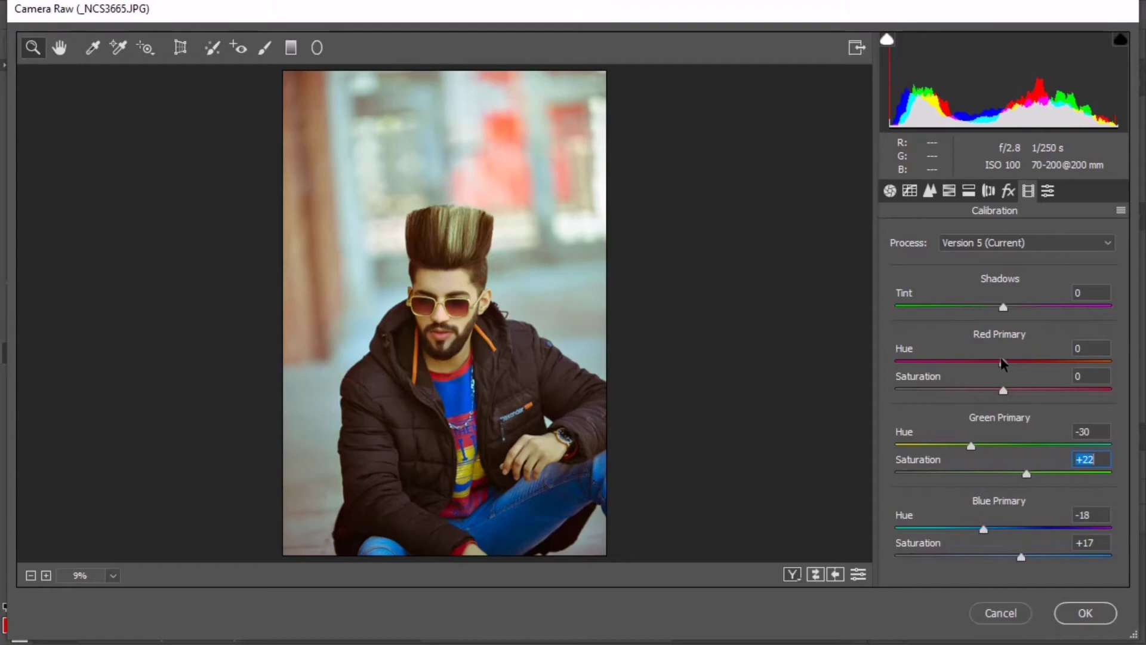
pyautogui.moveTo(1002, 362)
pyautogui.mouseDown()
pyautogui.moveTo(979, 361)
pyautogui.moveTo(1057, 388)
pyautogui.mouseUp()
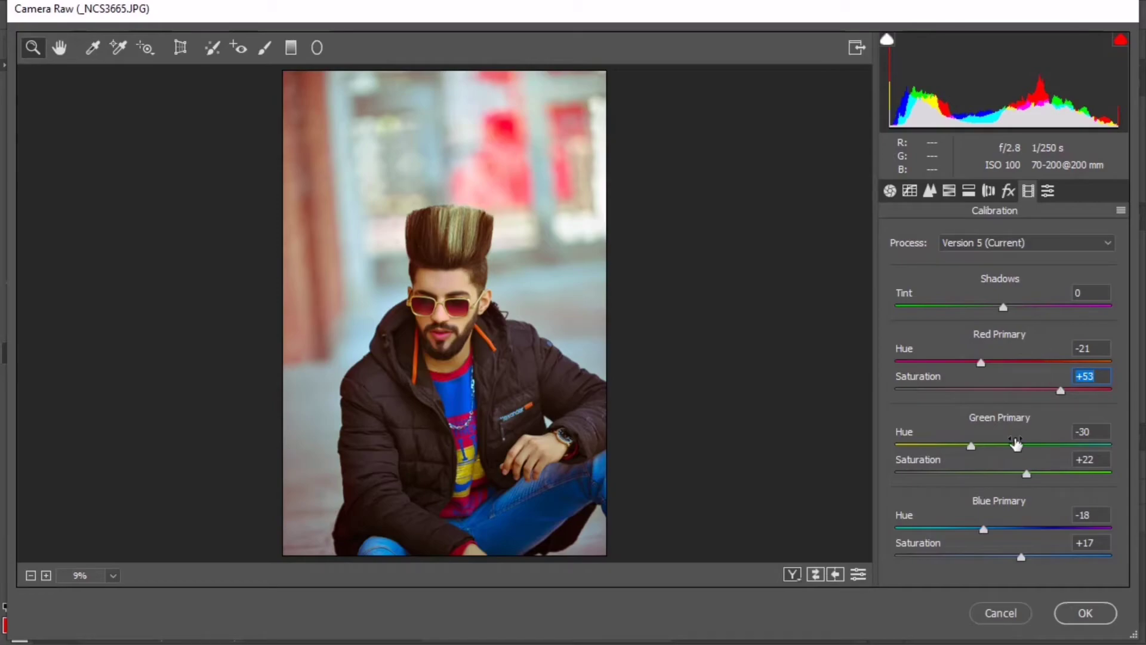
pyautogui.click(1072, 613)
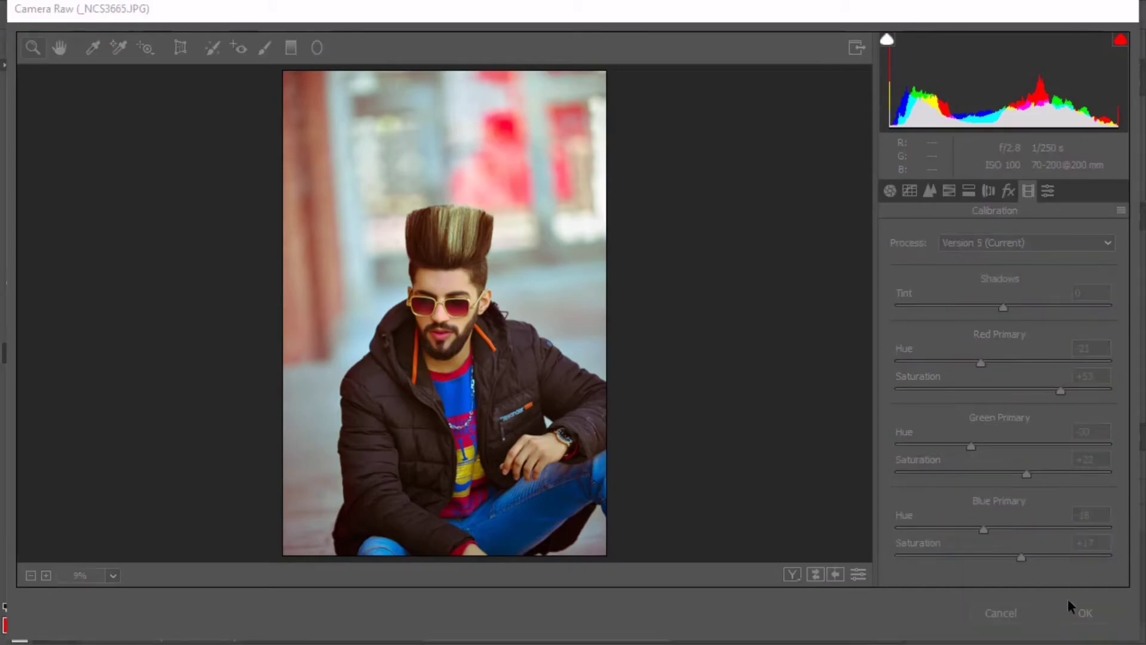
# Quick-select the man's jacket, shirt, hand, jeans and hair on Background copy.
pyautogui.click(14, 149)
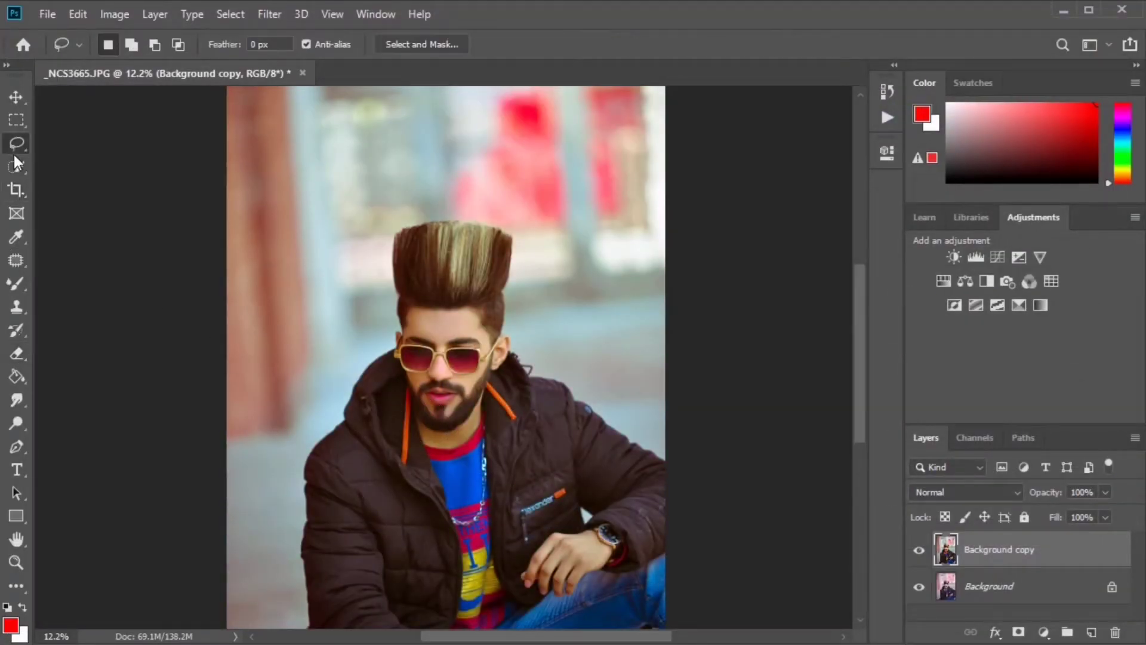
pyautogui.click(26, 165)
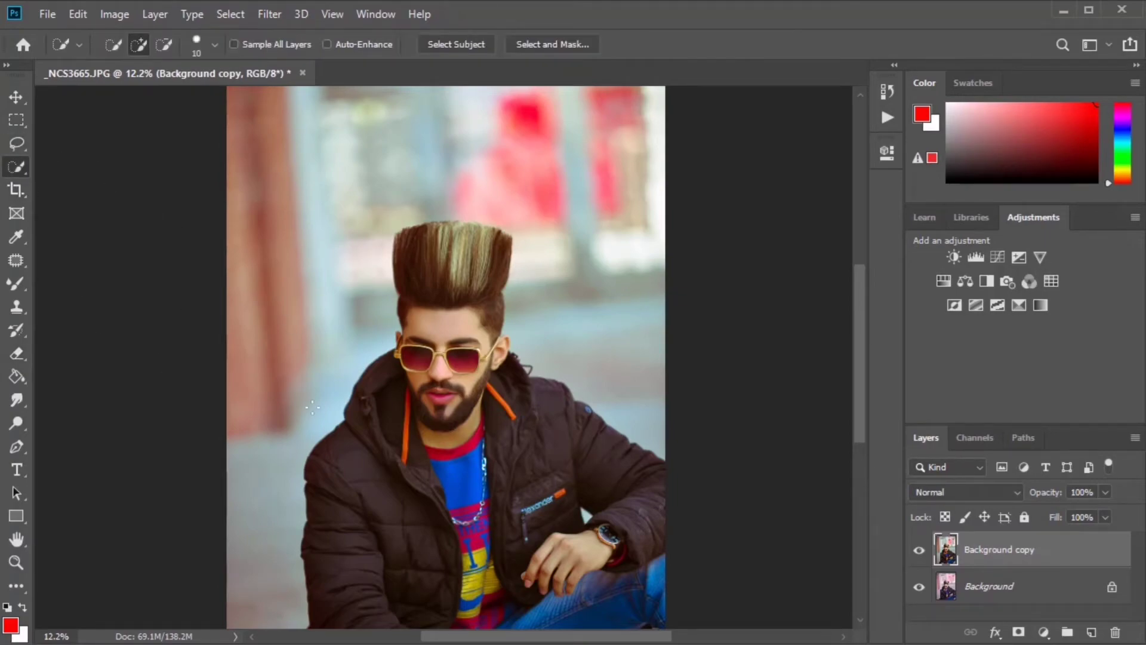
pyautogui.moveTo(387, 422); pyautogui.dragTo(368, 415)
pyautogui.moveTo(402, 486)
pyautogui.mouseDown()
pyautogui.moveTo(406, 543)
pyautogui.moveTo(308, 343)
pyautogui.mouseUp()
pyautogui.moveTo(454, 382)
pyautogui.mouseDown()
pyautogui.moveTo(299, 465)
pyautogui.moveTo(498, 320)
pyautogui.moveTo(590, 573)
pyautogui.mouseUp()
pyautogui.moveTo(455, 310); pyautogui.dragTo(454, 346)
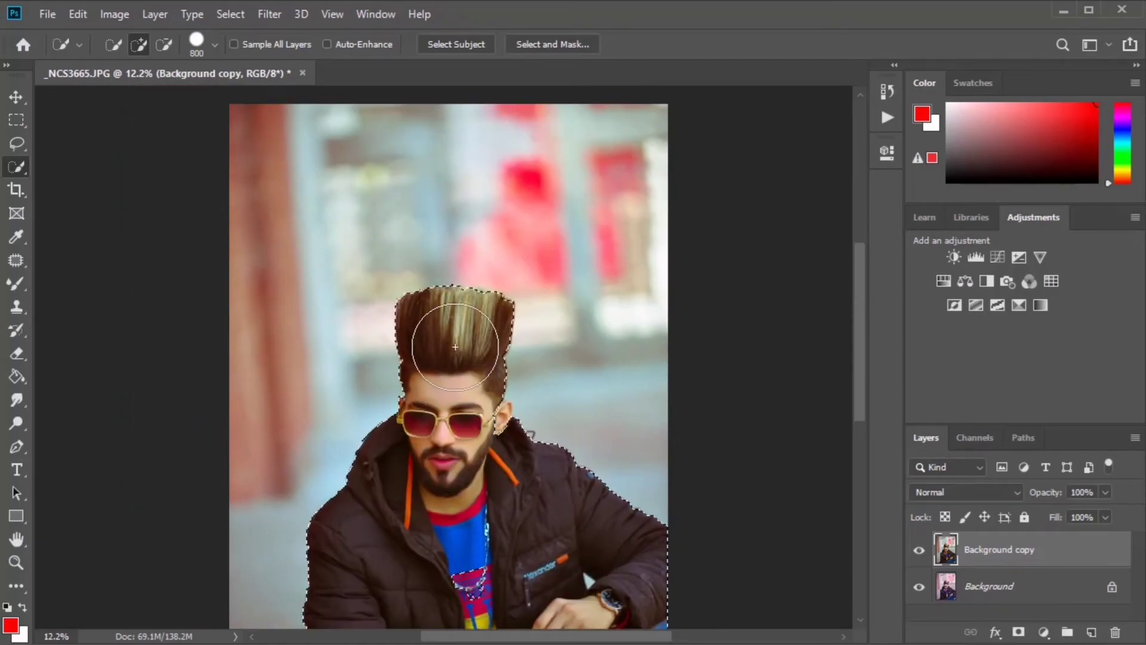
# Refine the selection edges with a smaller brush, cut the man out, and deselect.
pyautogui.scroll(3, 457, 407)
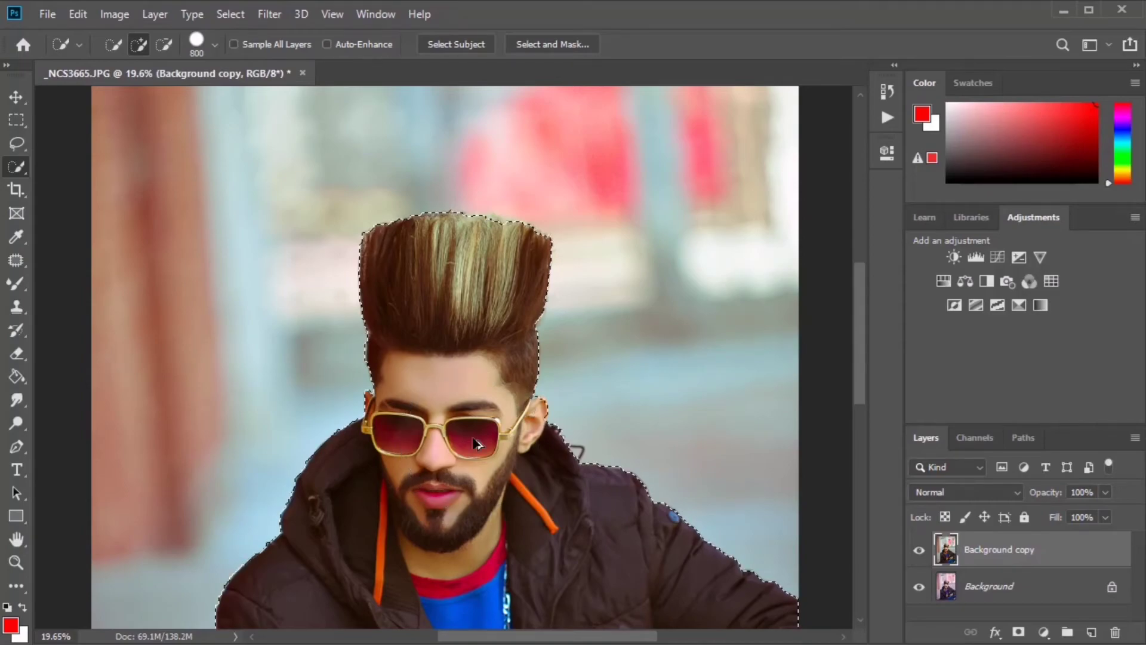
pyautogui.scroll(2, 474, 440)
pyautogui.scroll(3, 473, 436)
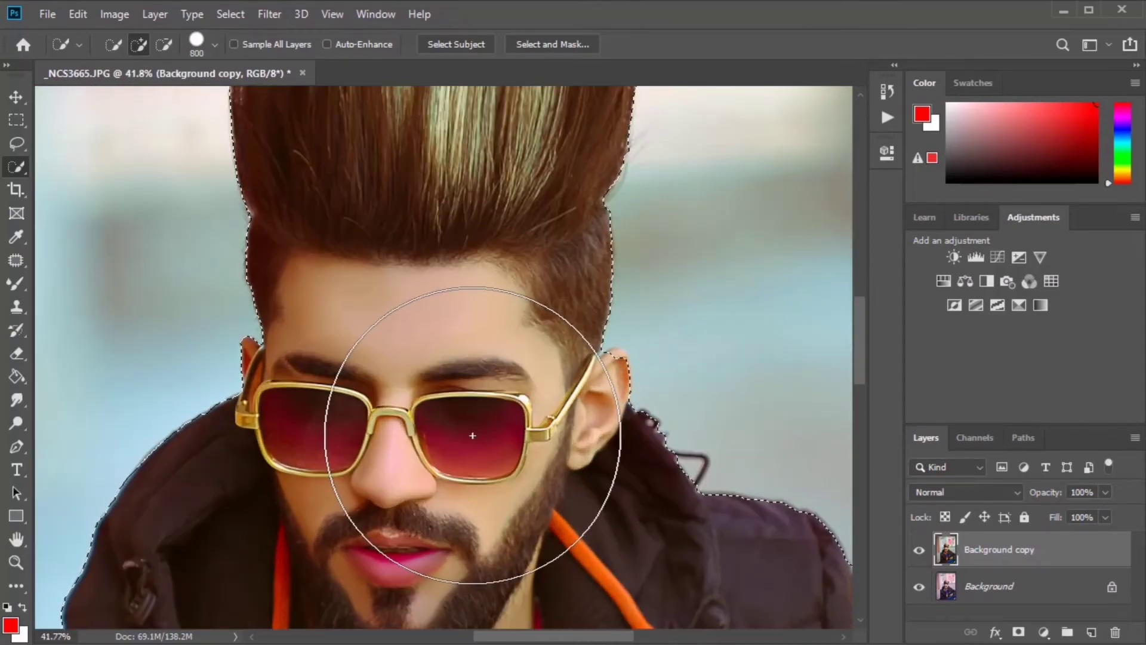
pyautogui.press('[')
pyautogui.press('[')
pyautogui.press('[')
pyautogui.press('[')
pyautogui.press('[')
pyautogui.press('[')
pyautogui.press('[')
pyautogui.press('[')
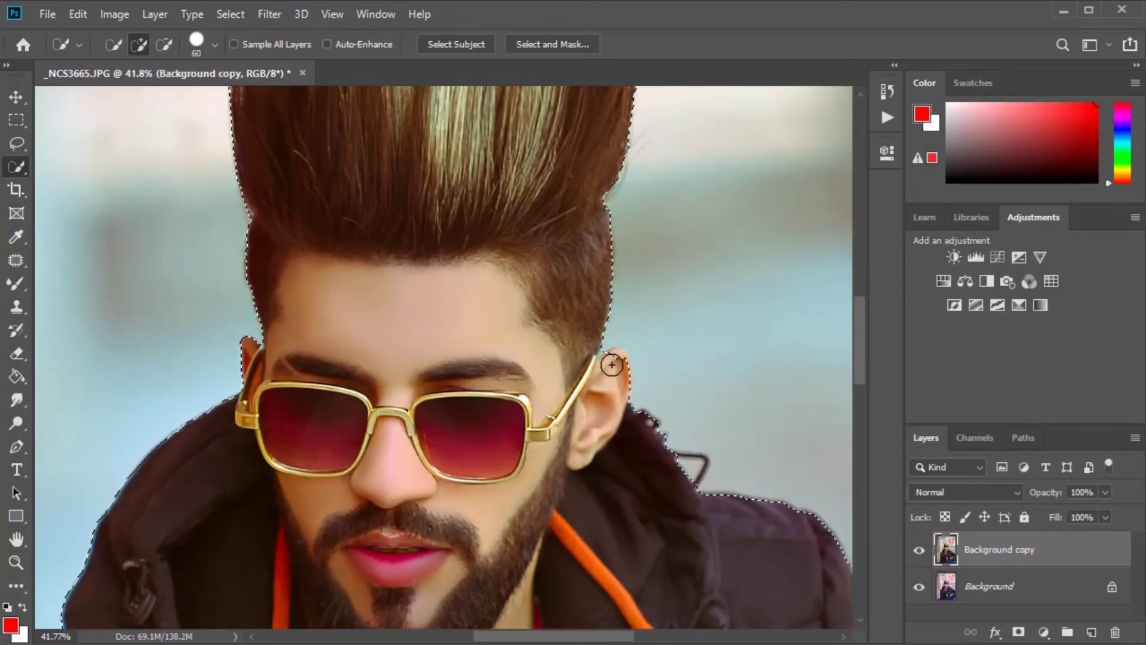
pyautogui.scroll(-6, 556, 423)
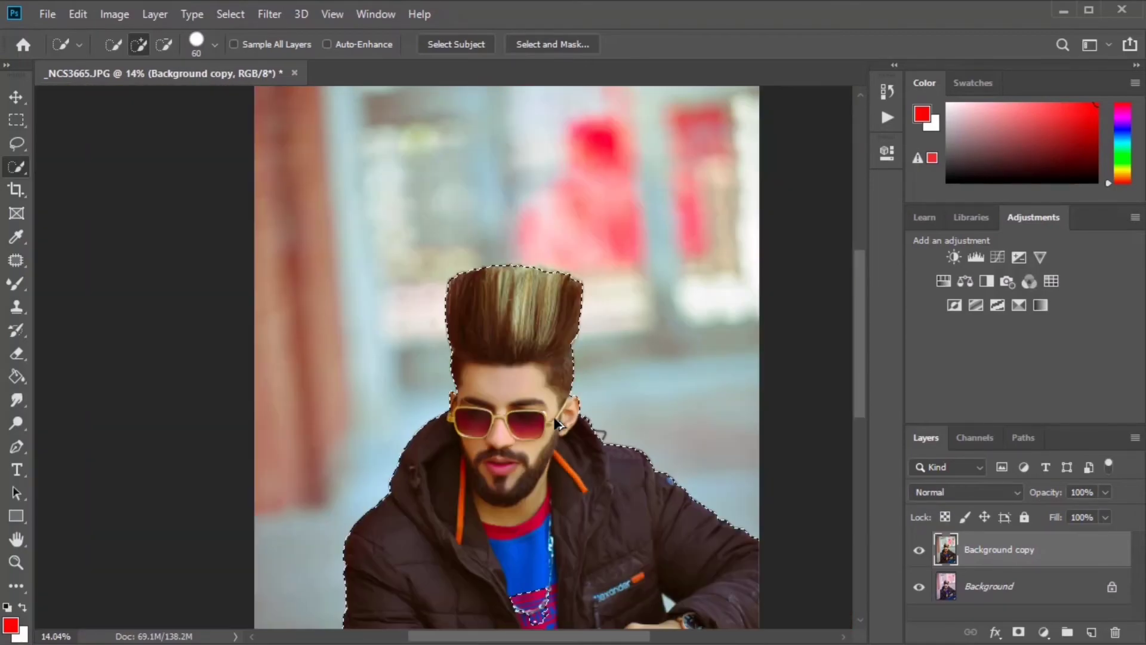
pyautogui.scroll(-1, 557, 423)
pyautogui.scroll(-1, 557, 423)
pyautogui.scroll(-1, 525, 418)
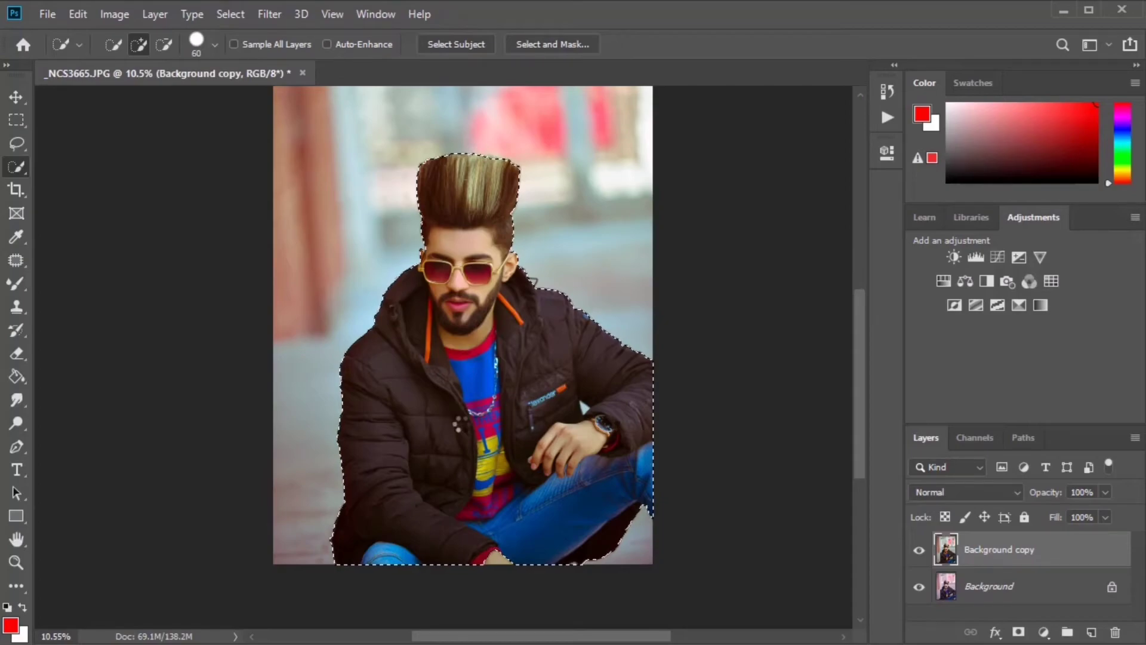
pyautogui.scroll(1, 461, 369)
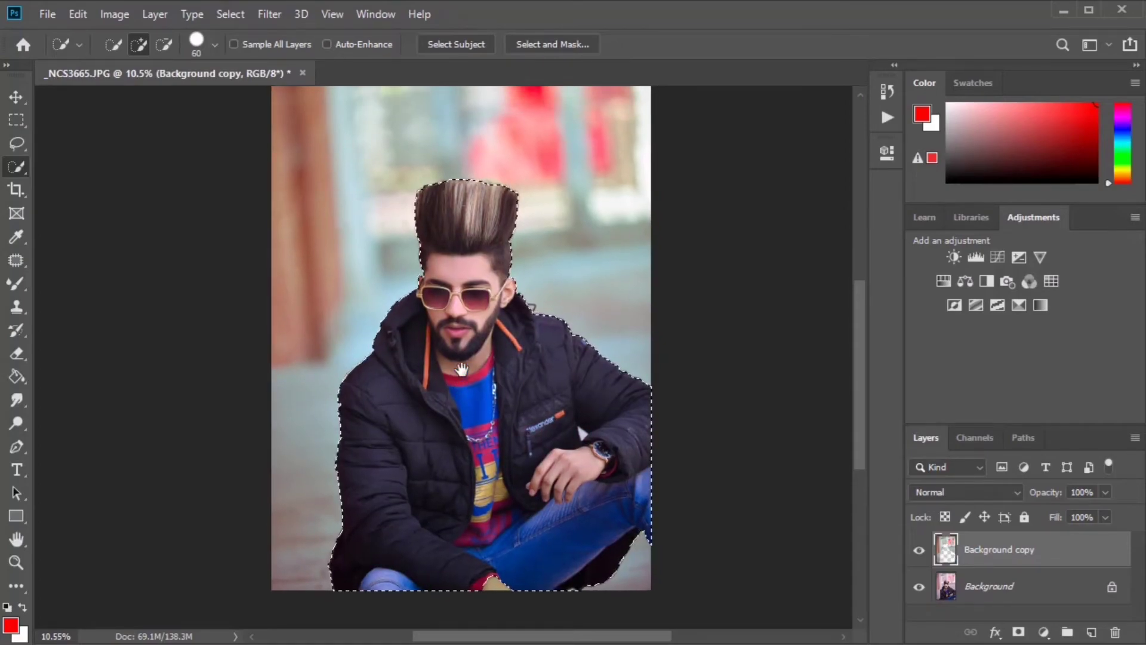
pyautogui.hotkey('ctrl', 'd')
pyautogui.scroll(-1, 442, 400)
# Merge visible layers, then in Camera Raw set Contrast +8 and Oranges saturation −12.
pyautogui.rightClick(979, 558)
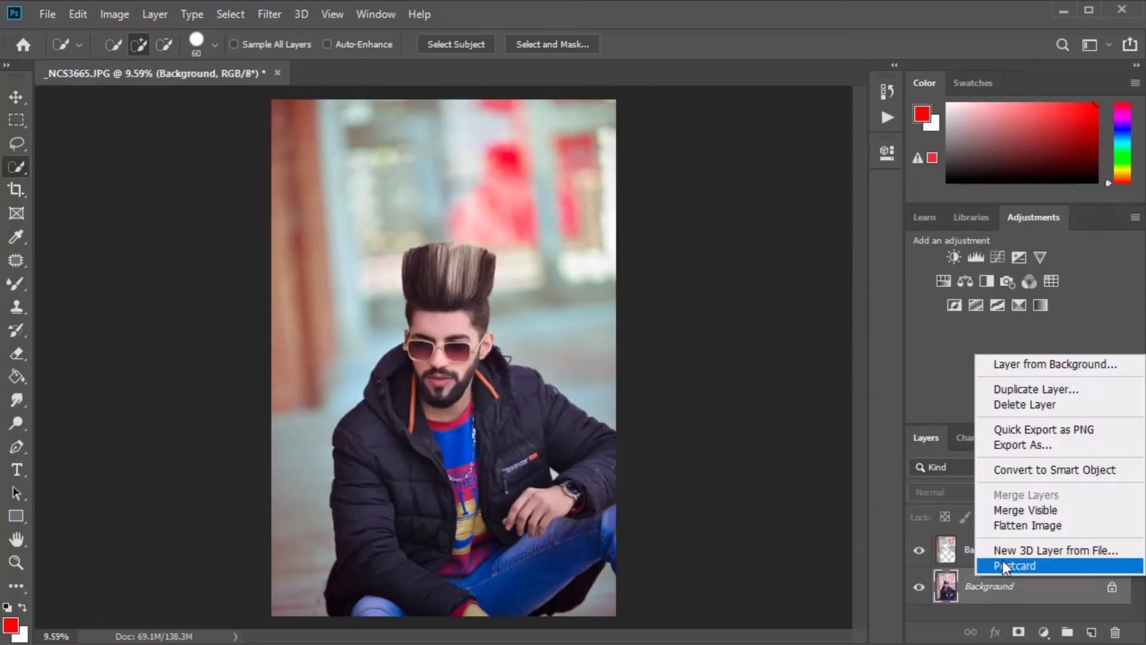
pyautogui.click(1004, 510)
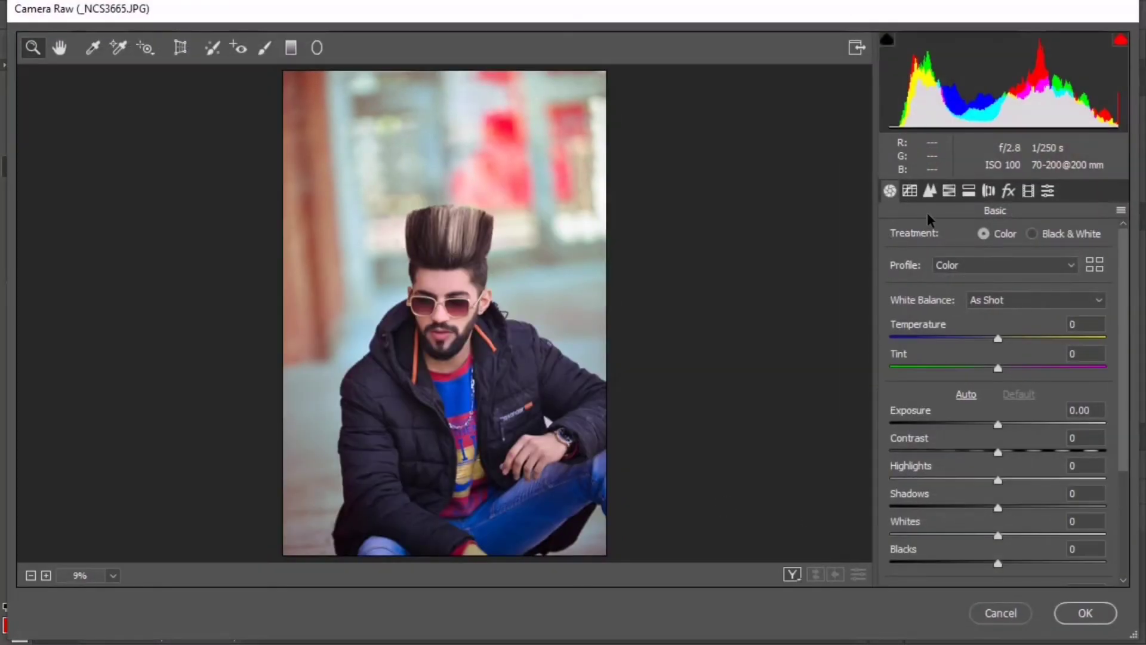
pyautogui.moveTo(997, 449); pyautogui.dragTo(1010, 449)
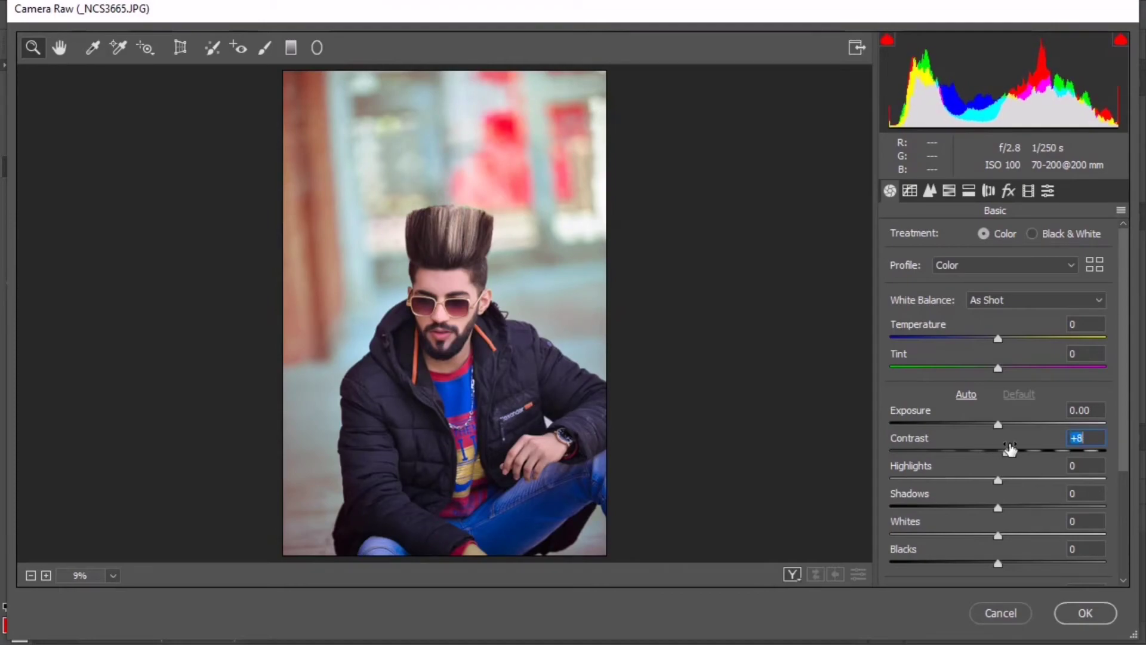
pyautogui.click(949, 191)
pyautogui.moveTo(1001, 335)
pyautogui.mouseDown()
pyautogui.moveTo(990, 333)
pyautogui.moveTo(994, 303)
pyautogui.moveTo(1009, 303)
pyautogui.moveTo(1007, 333)
pyautogui.mouseUp()
pyautogui.click(1009, 237)
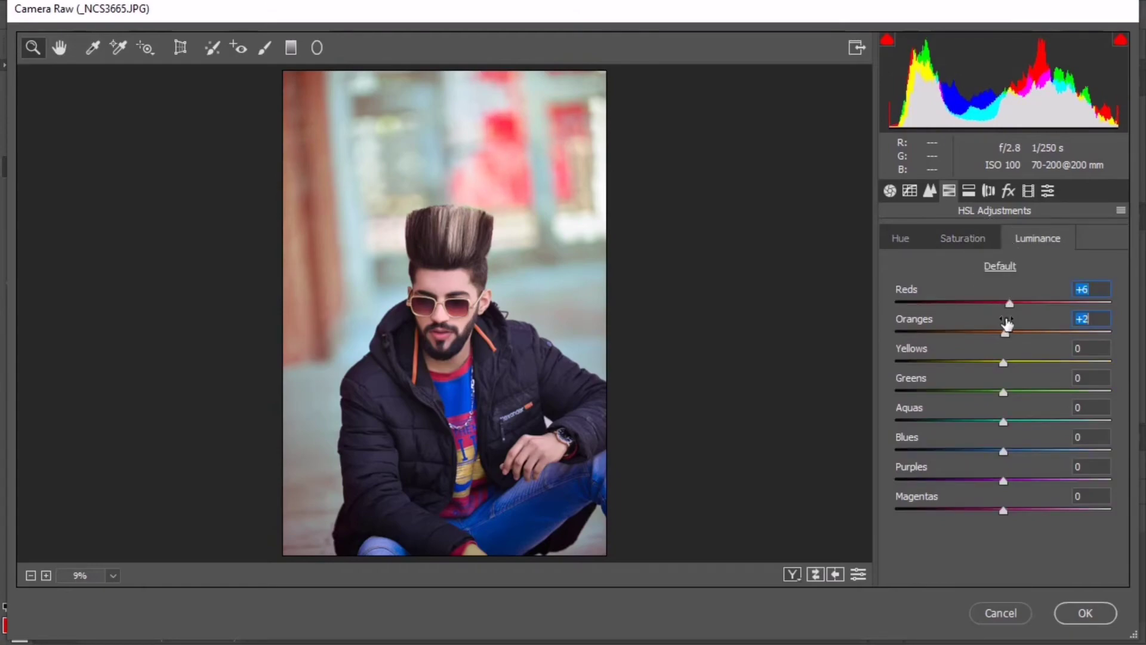
# Add a light green highlight tint, a faint shadow tint, and a slight darkening vignette.
pyautogui.click(969, 190)
pyautogui.moveTo(908, 292); pyautogui.dragTo(983, 262)
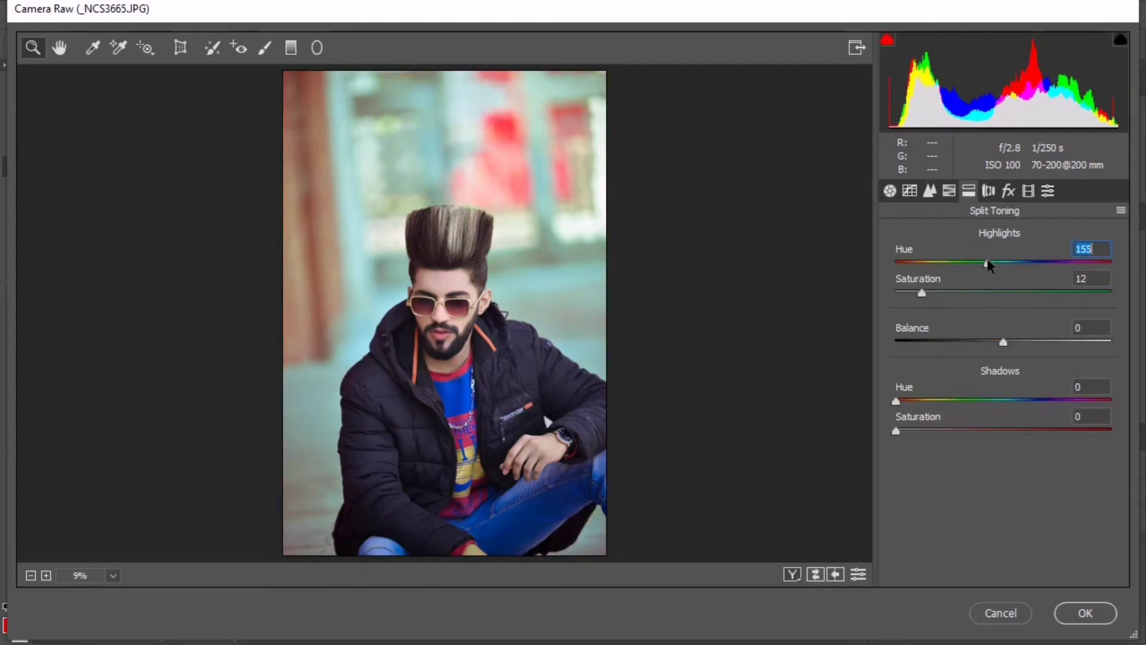
pyautogui.moveTo(901, 431); pyautogui.dragTo(963, 399)
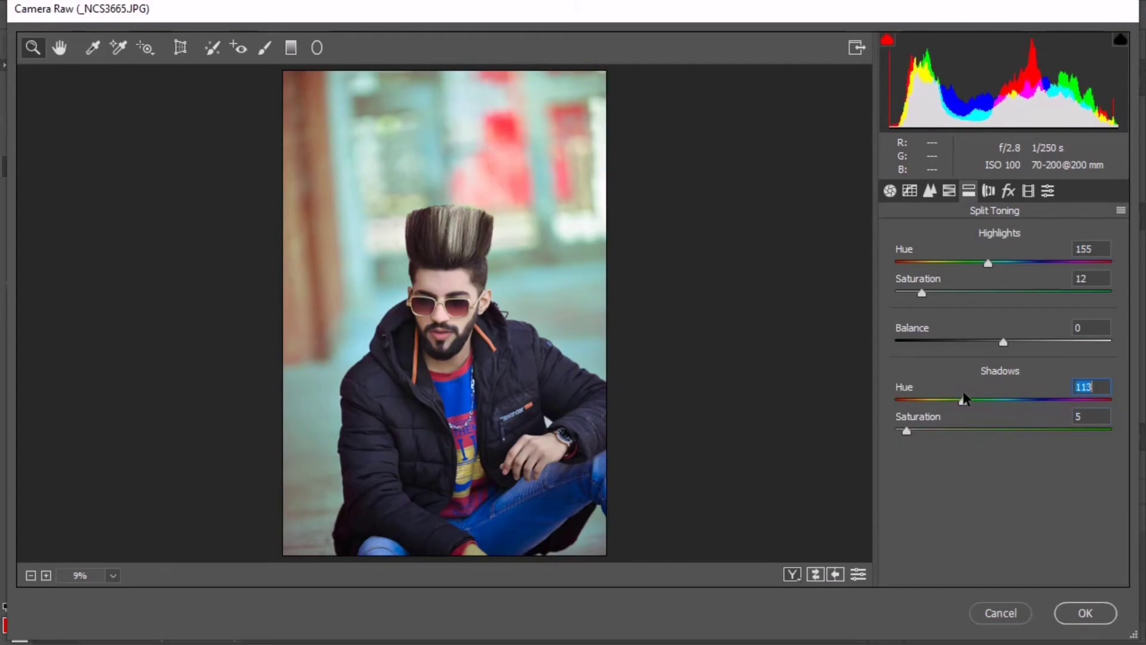
pyautogui.click(1008, 190)
pyautogui.moveTo(997, 424); pyautogui.dragTo(990, 423)
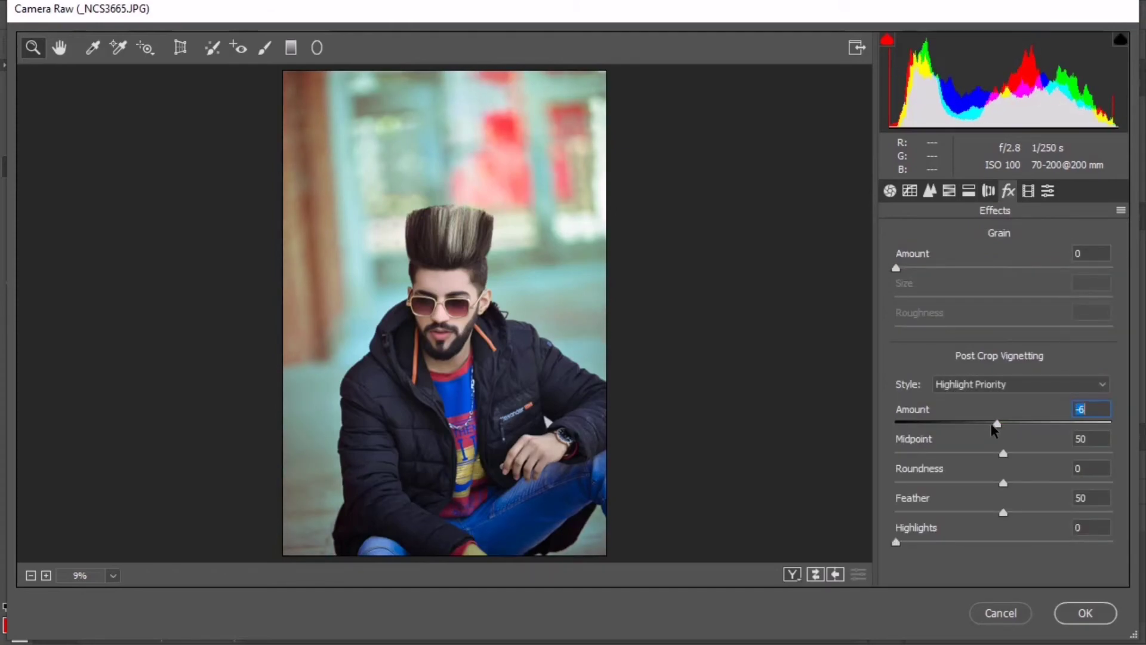
# Set the tone curve to Lights +9, Darks +10, Shadows −10 and apply the grade.
pyautogui.click(909, 191)
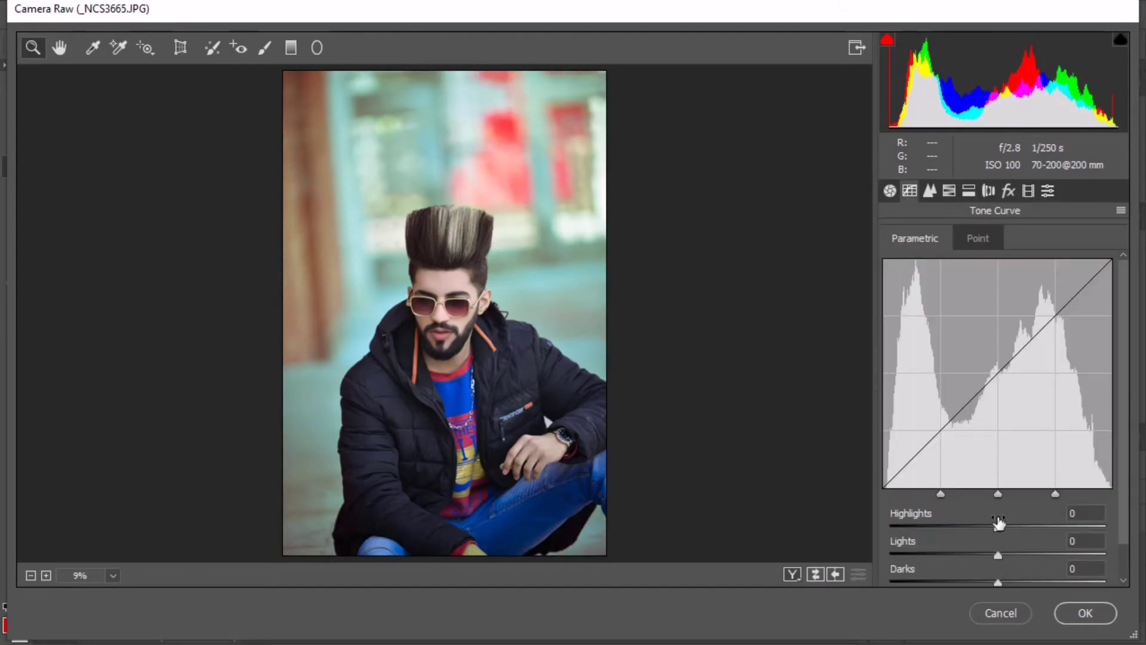
pyautogui.scroll(-1, 998, 523)
pyautogui.moveTo(998, 542)
pyautogui.mouseDown()
pyautogui.moveTo(1009, 542)
pyautogui.moveTo(1007, 518)
pyautogui.mouseUp()
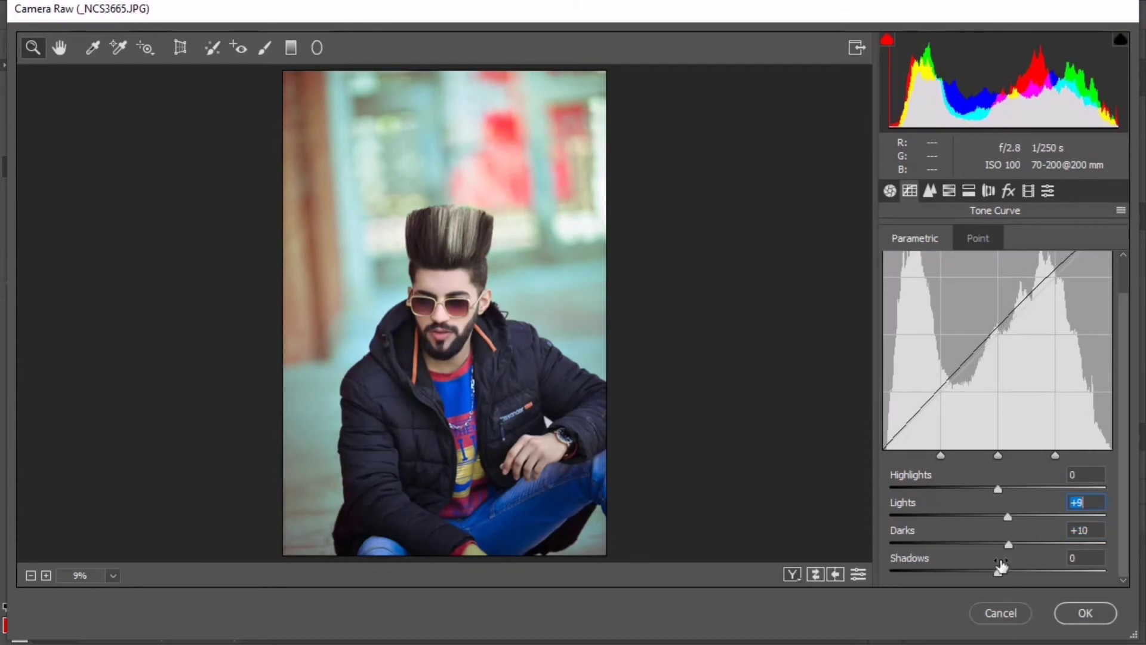
pyautogui.moveTo(988, 573); pyautogui.dragTo(984, 573)
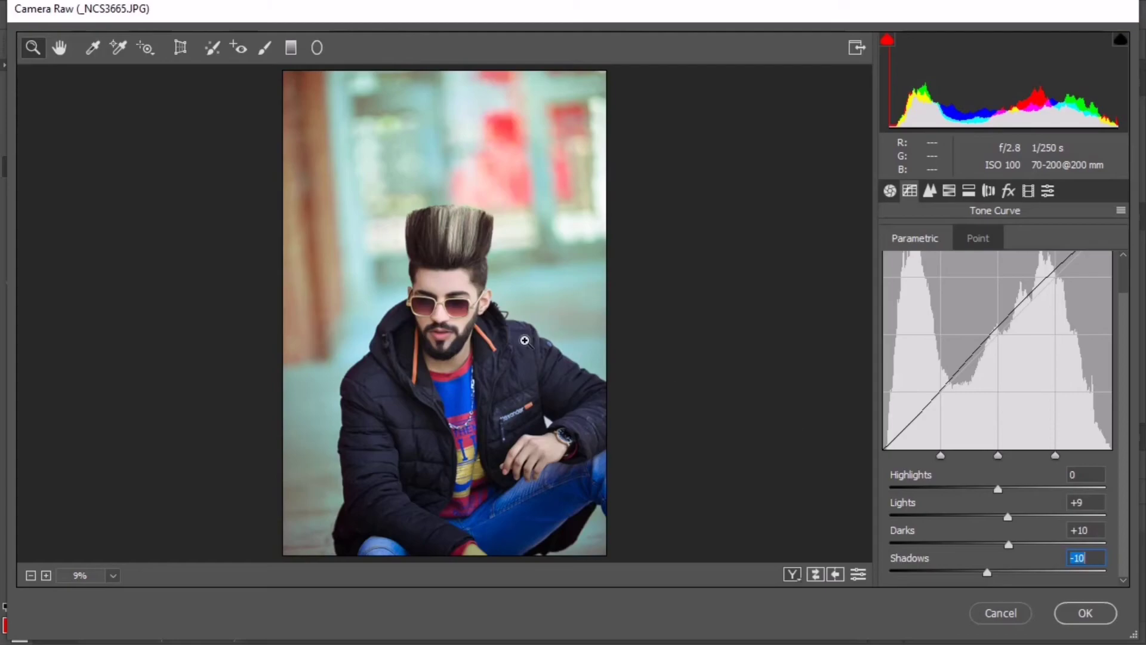
pyautogui.click(1089, 612)
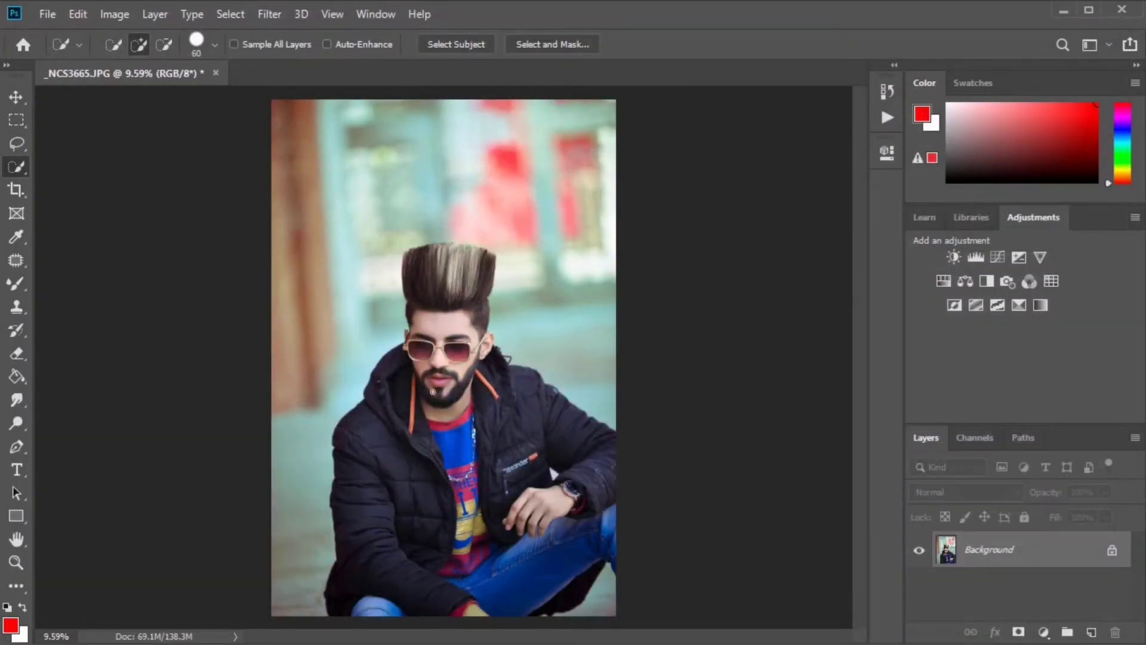
# Drag the black text image from the 'new' wallpaper folder onto the portrait canvas.
pyautogui.scroll(2, 445, 365)
pyautogui.scroll(2, 445, 365)
pyautogui.scroll(2, 440, 408)
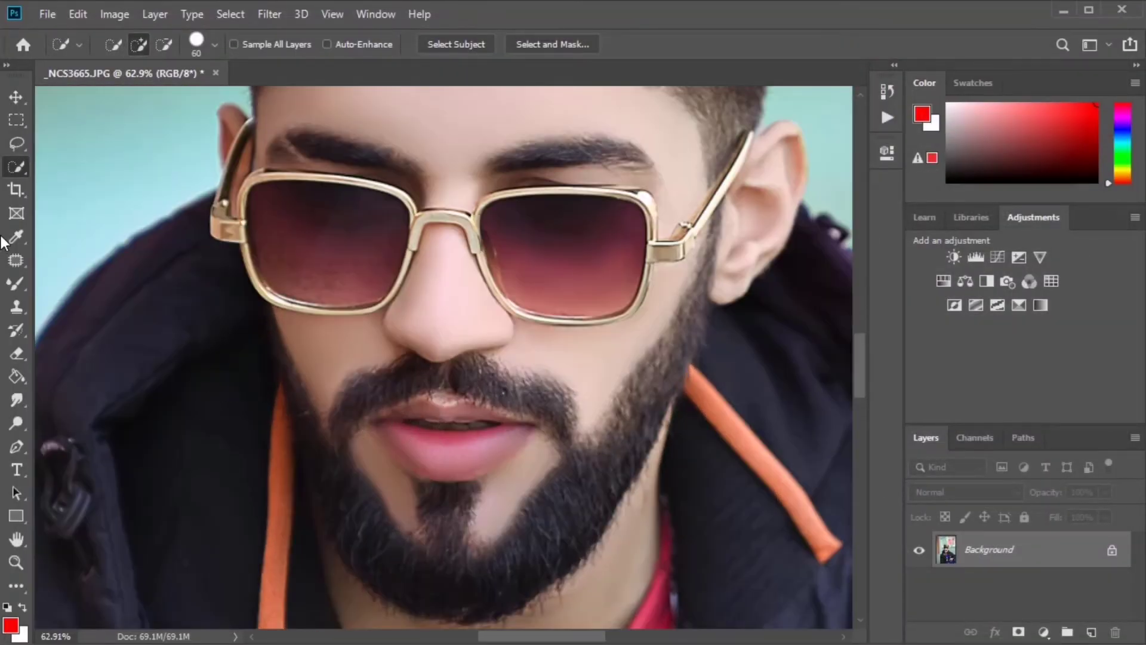
pyautogui.click(16, 283)
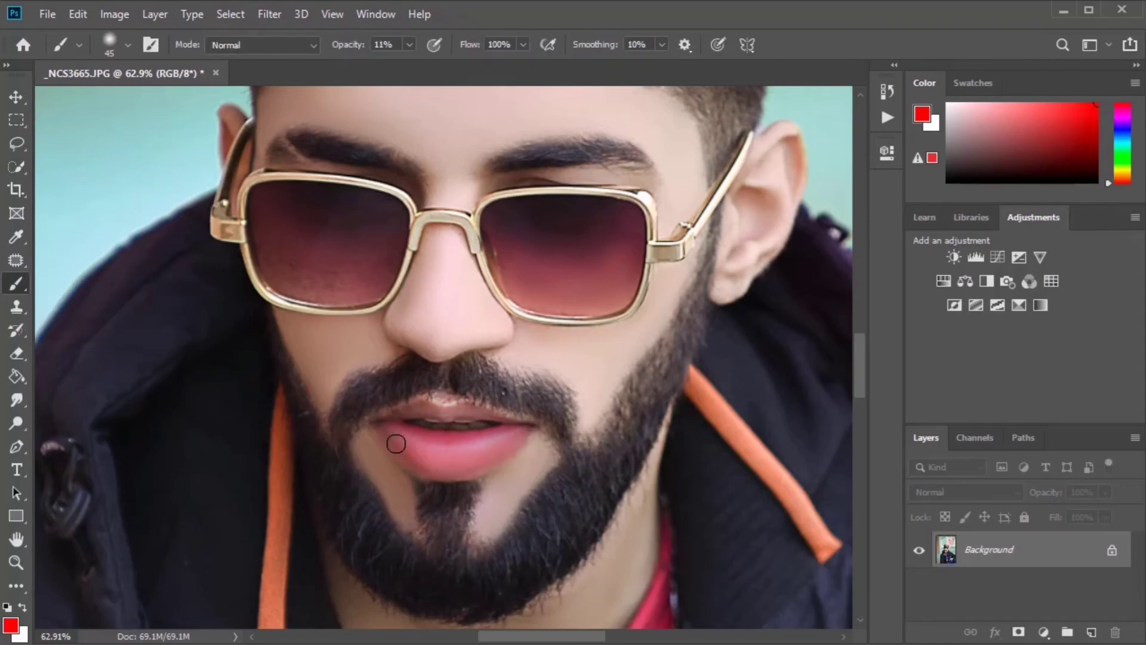
pyautogui.scroll(-2, 613, 471)
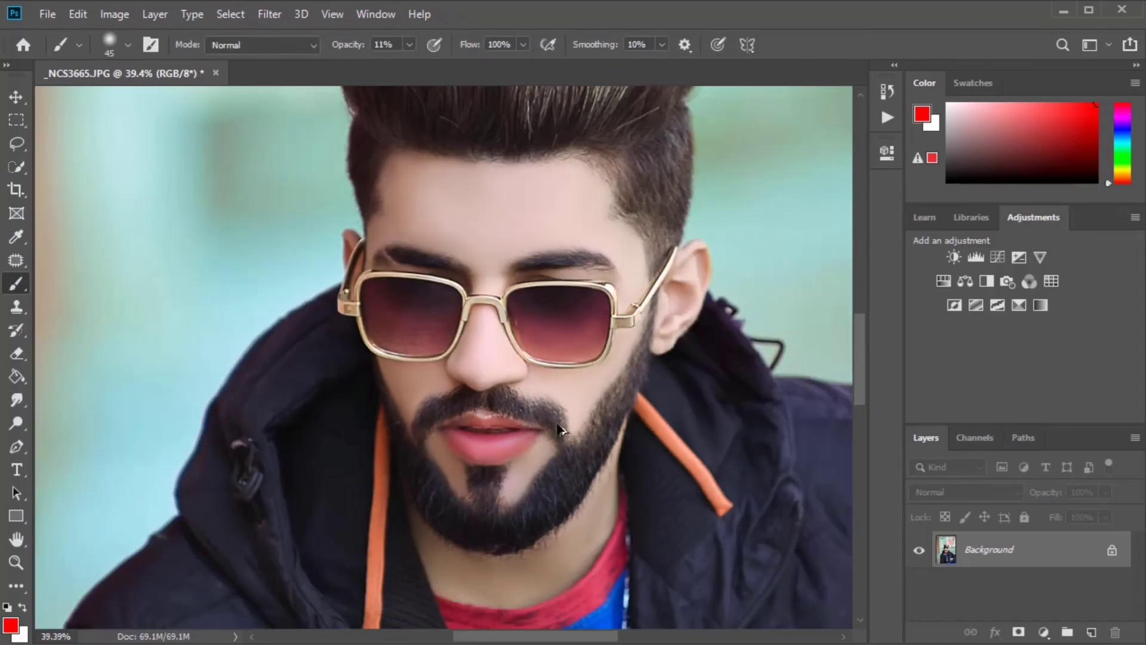
pyautogui.scroll(-2, 597, 453)
pyautogui.scroll(-1, 579, 442)
pyautogui.scroll(-1, 563, 429)
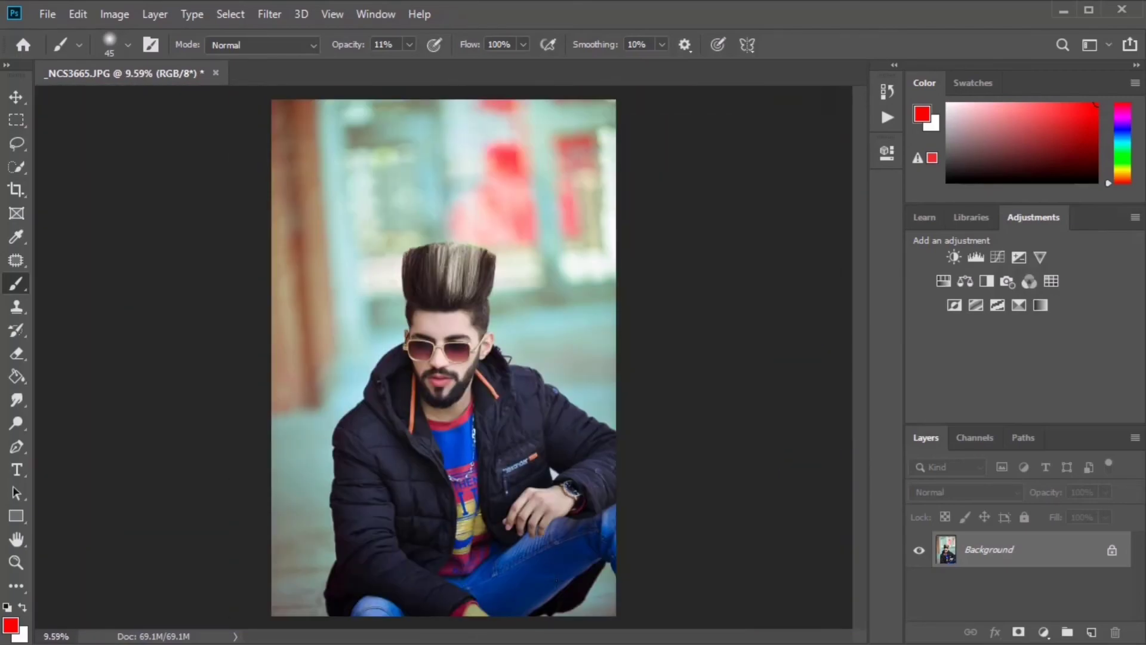
pyautogui.click(546, 588)
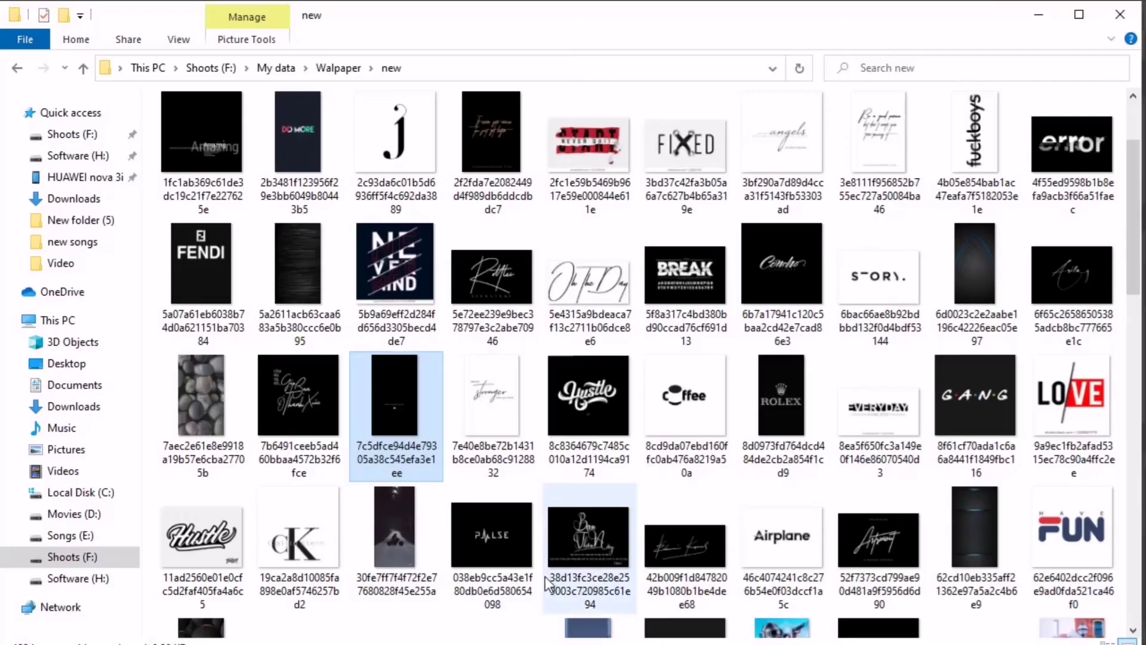
pyautogui.moveTo(416, 401); pyautogui.dragTo(386, 277)
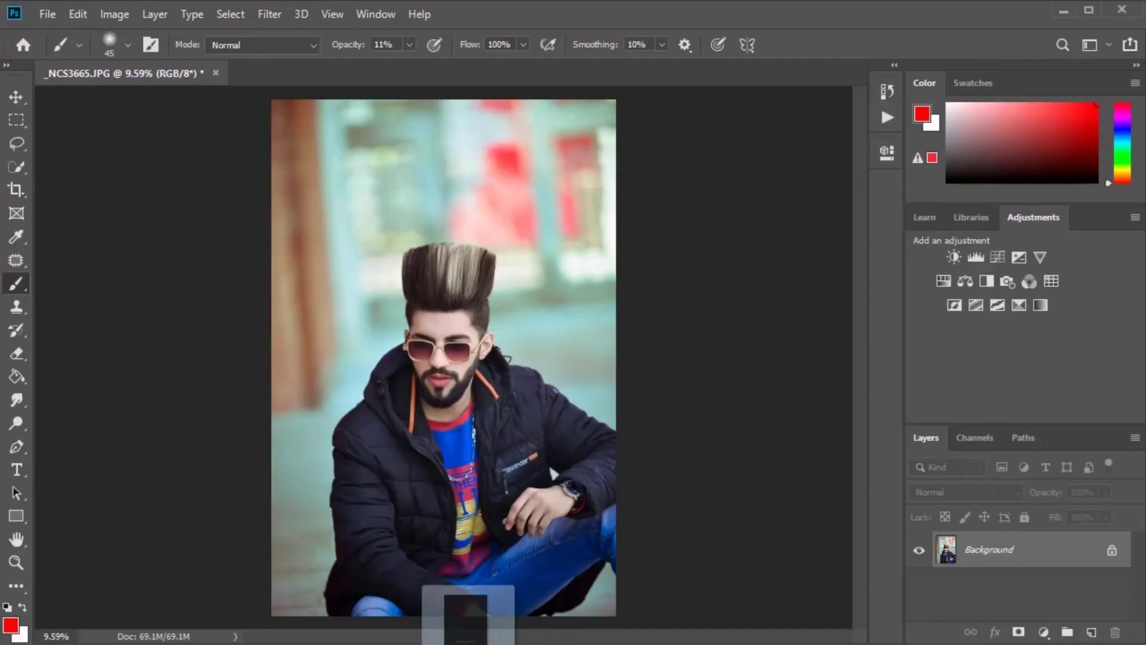
# Rotate the placed text image about 89° and position it at the top-left.
pyautogui.moveTo(640, 251)
pyautogui.mouseDown()
pyautogui.moveTo(508, 481)
pyautogui.moveTo(528, 469)
pyautogui.mouseUp()
pyautogui.moveTo(509, 355); pyautogui.dragTo(431, 182)
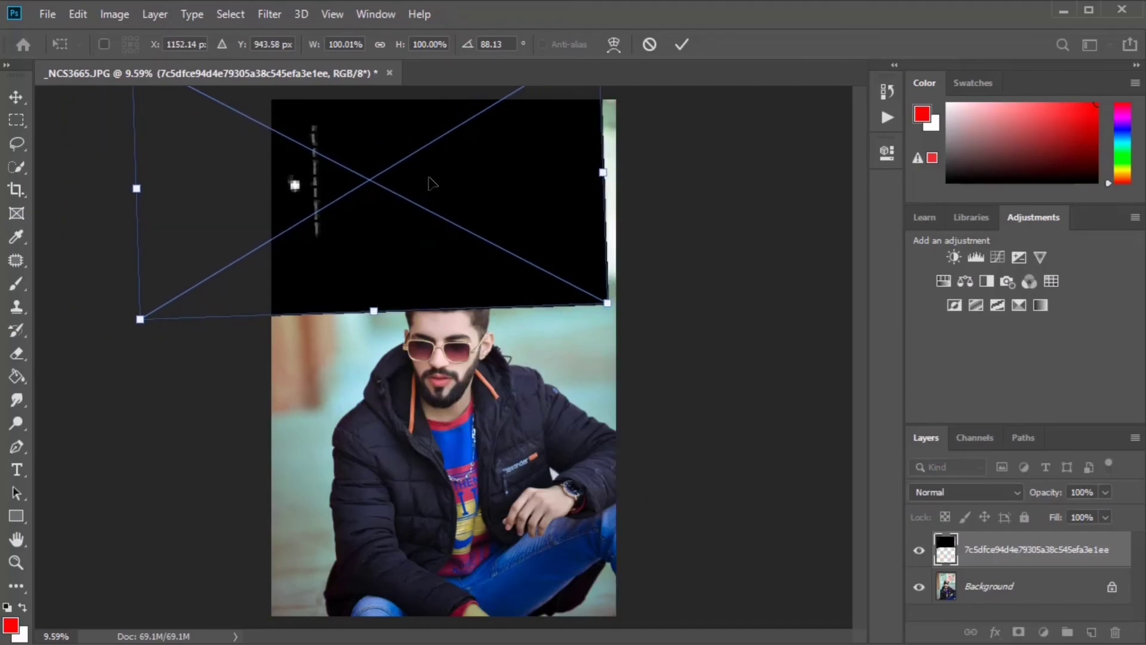
pyautogui.press('Return')
pyautogui.press('b')
# Set the text layer's blend mode to Screen and slightly straighten its rotation.
pyautogui.click(922, 489)
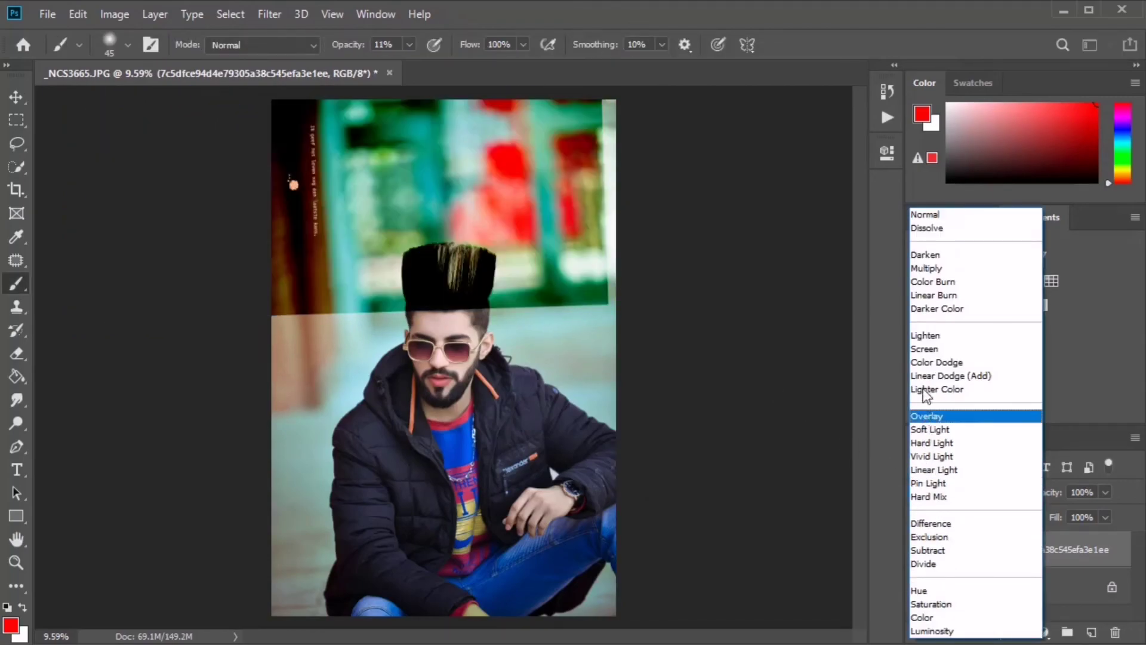
pyautogui.click(924, 349)
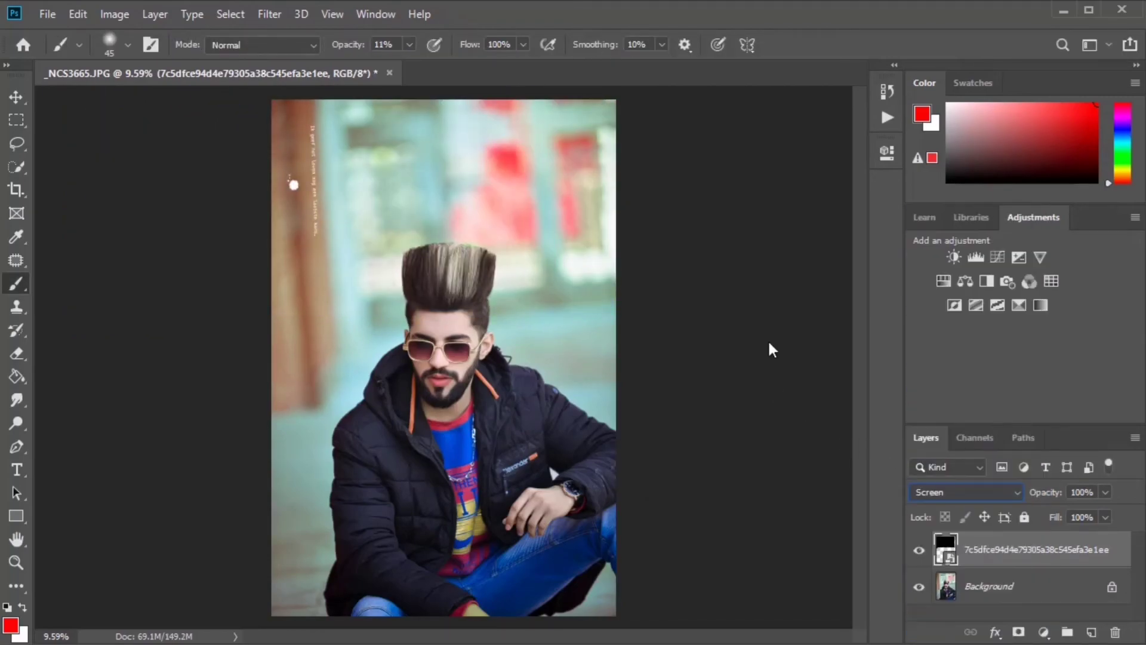
pyautogui.click(302, 250)
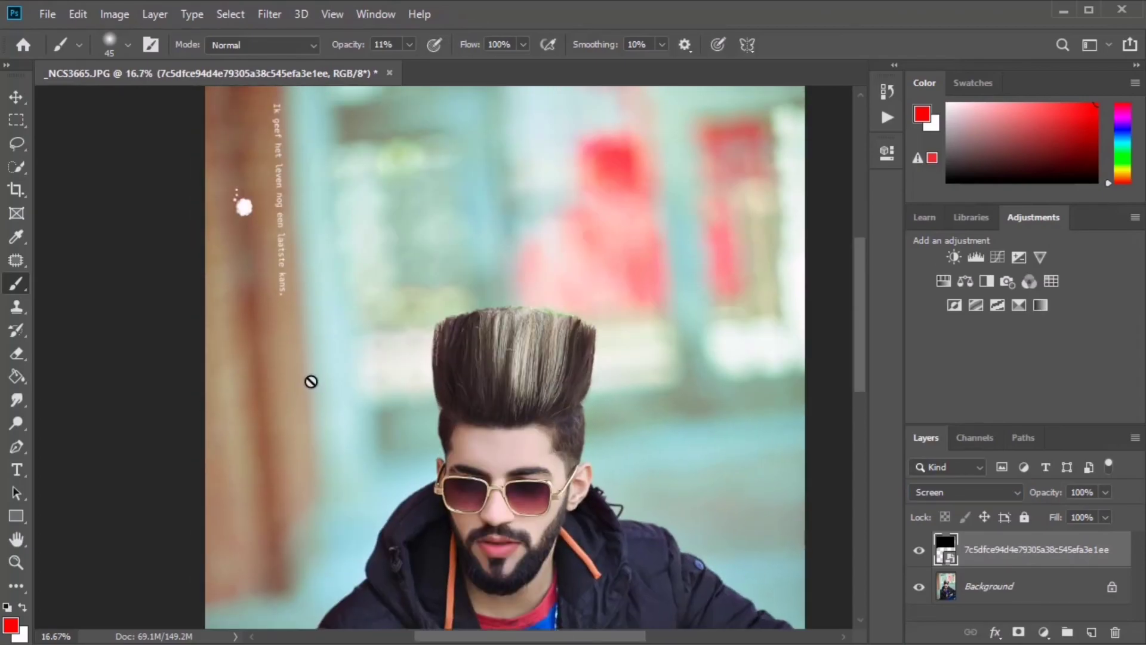
pyautogui.hotkey('ctrl', 't')
pyautogui.scroll(5, 411, 525)
pyautogui.scroll(-3, 418, 589)
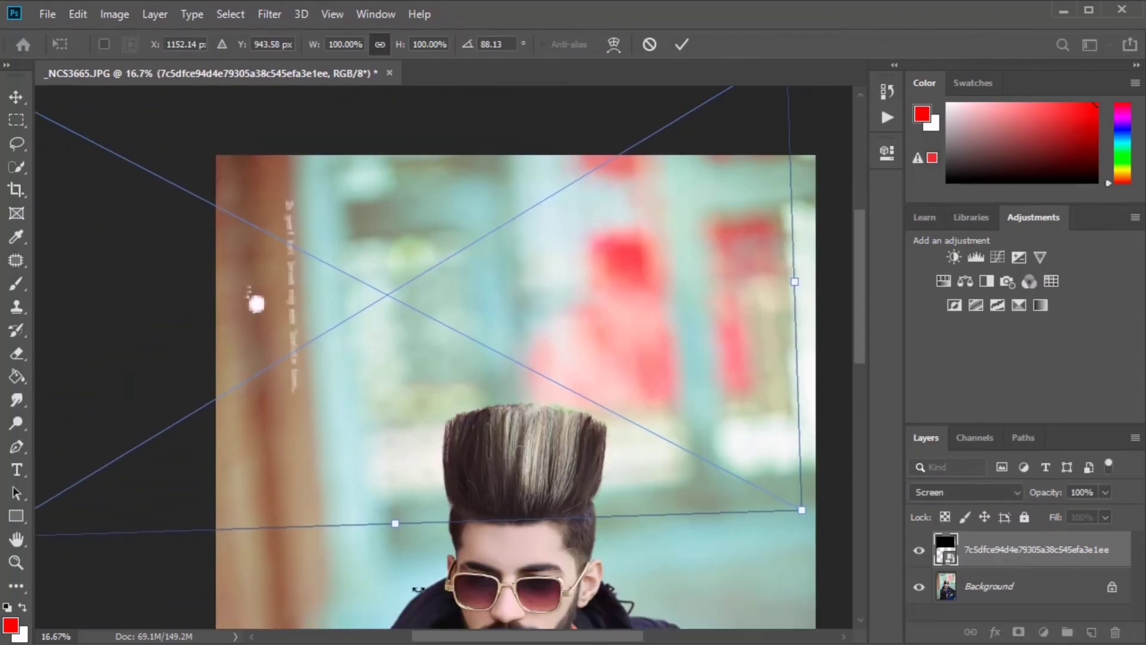
pyautogui.moveTo(425, 573); pyautogui.dragTo(430, 537)
pyautogui.press('Return')
pyautogui.press('b')
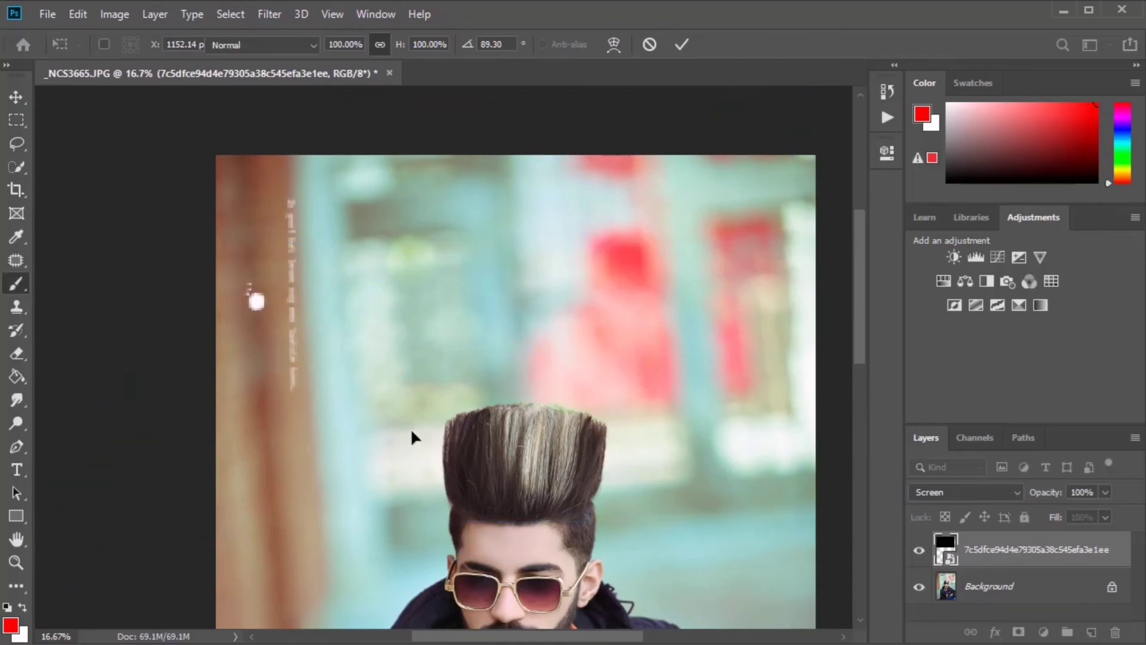
# Apply Levels to the text layer with input black 86 and white 199.
pyautogui.hotkey('ctrl', 'l')
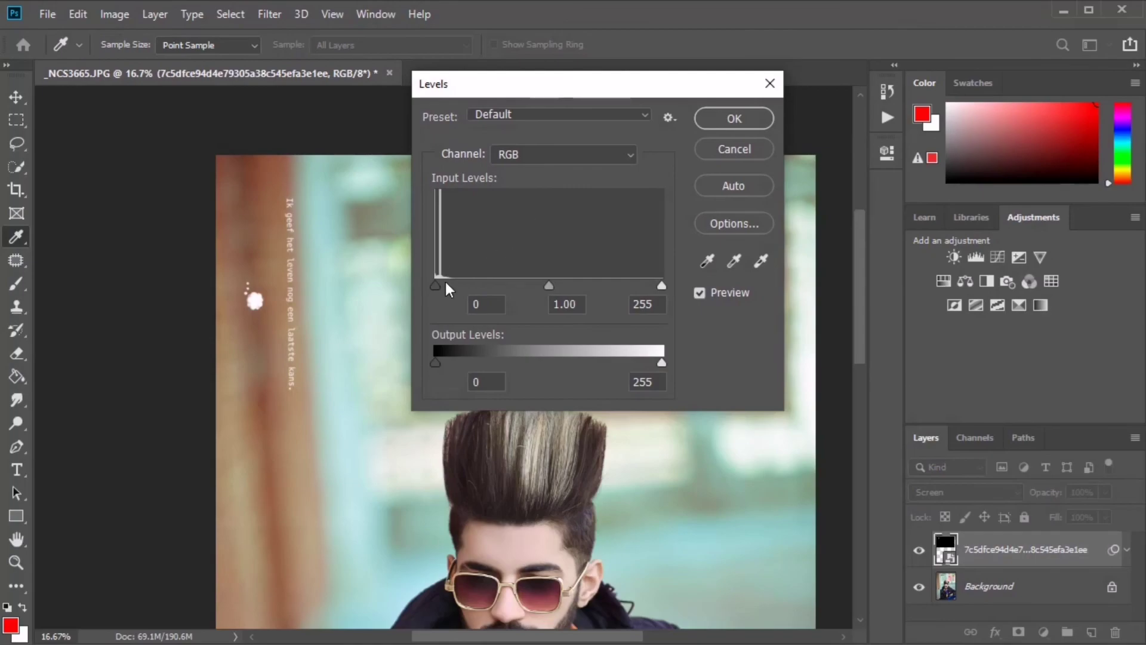
pyautogui.moveTo(445, 285); pyautogui.dragTo(483, 279)
pyautogui.moveTo(653, 284); pyautogui.dragTo(537, 287)
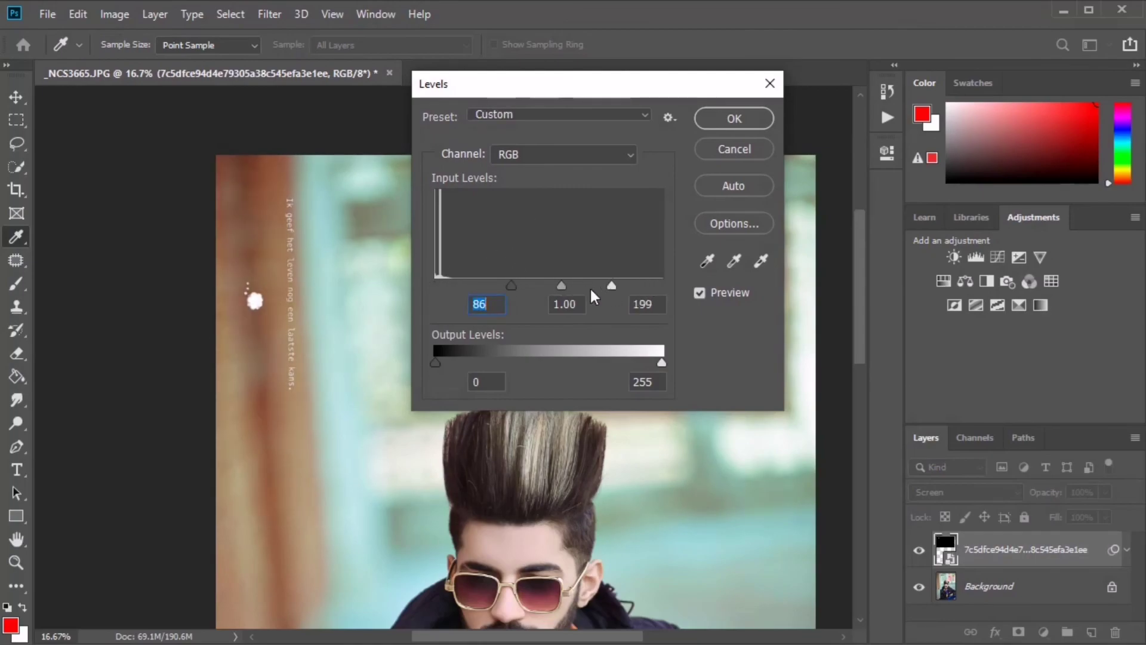
pyautogui.click(734, 118)
pyautogui.press('b')
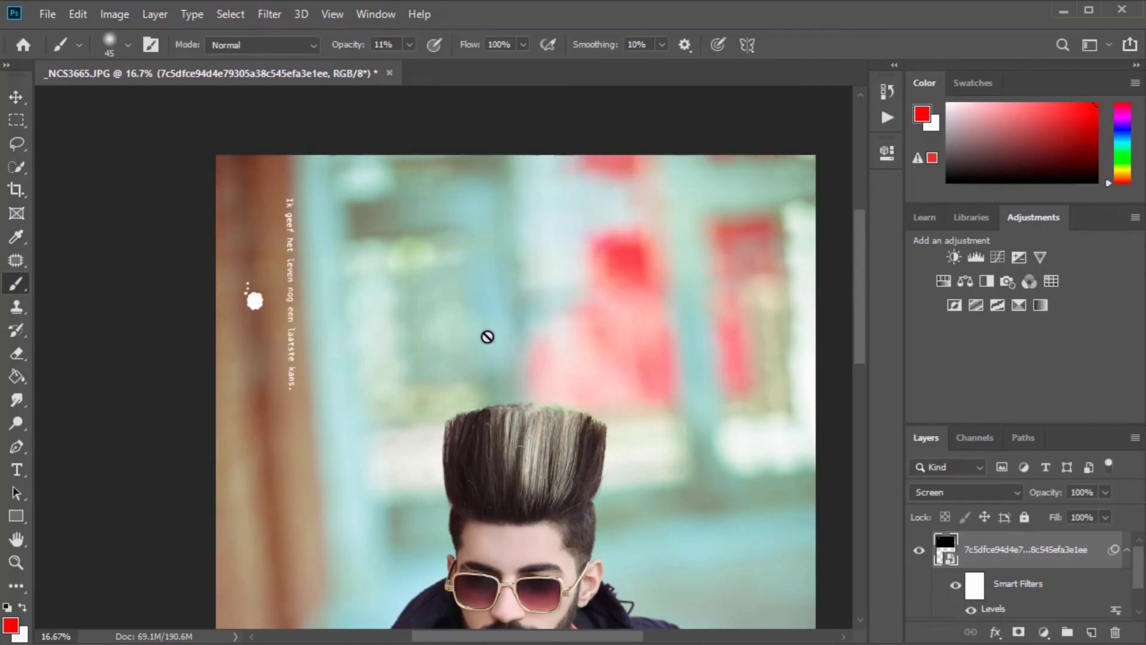
pyautogui.scroll(-3, 487, 335)
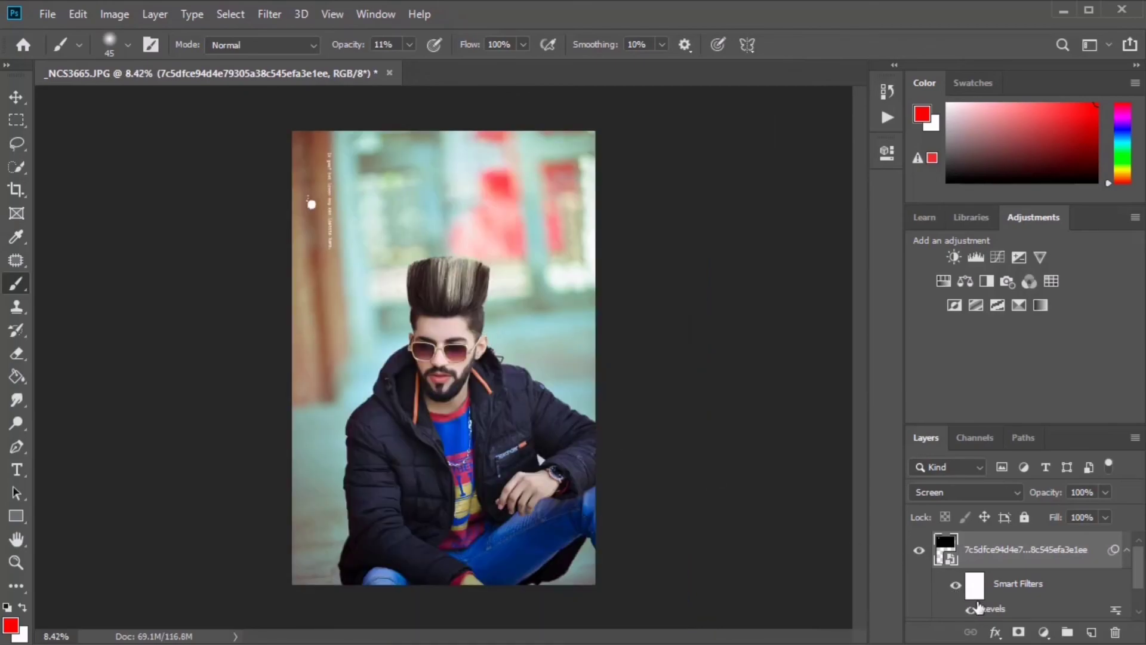
# Flatten the portrait and text layers into a single Background layer.
pyautogui.rightClick(976, 588)
pyautogui.click(984, 538)
pyautogui.scroll(-2, 1008, 591)
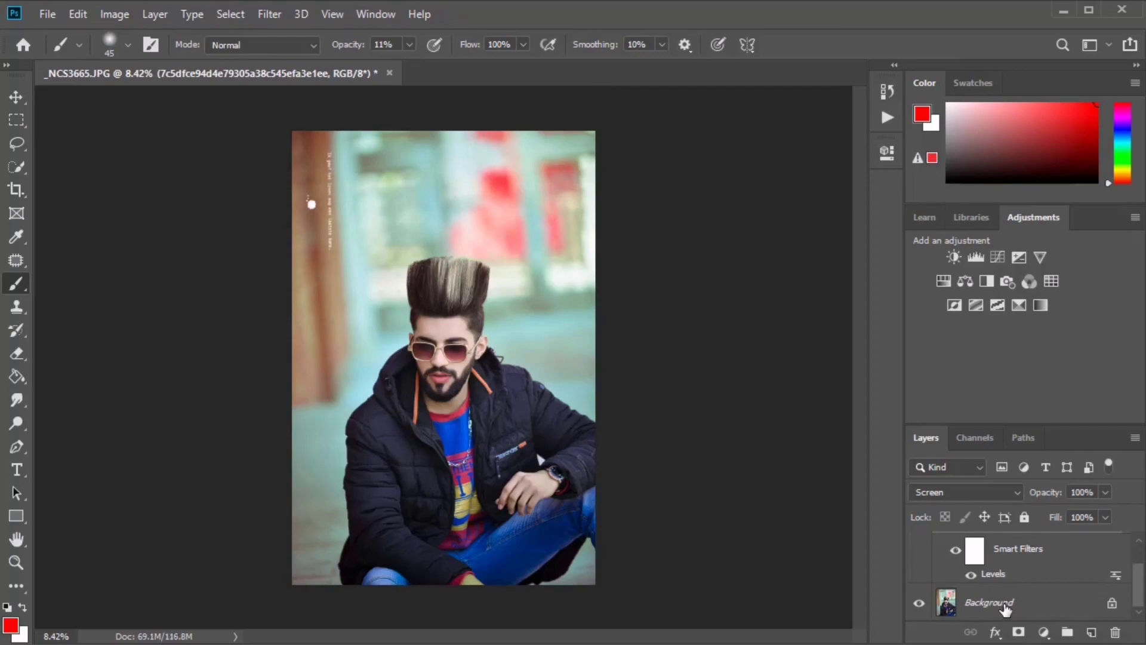
pyautogui.rightClick(1006, 608)
pyautogui.click(1011, 546)
pyautogui.scroll(2, 401, 373)
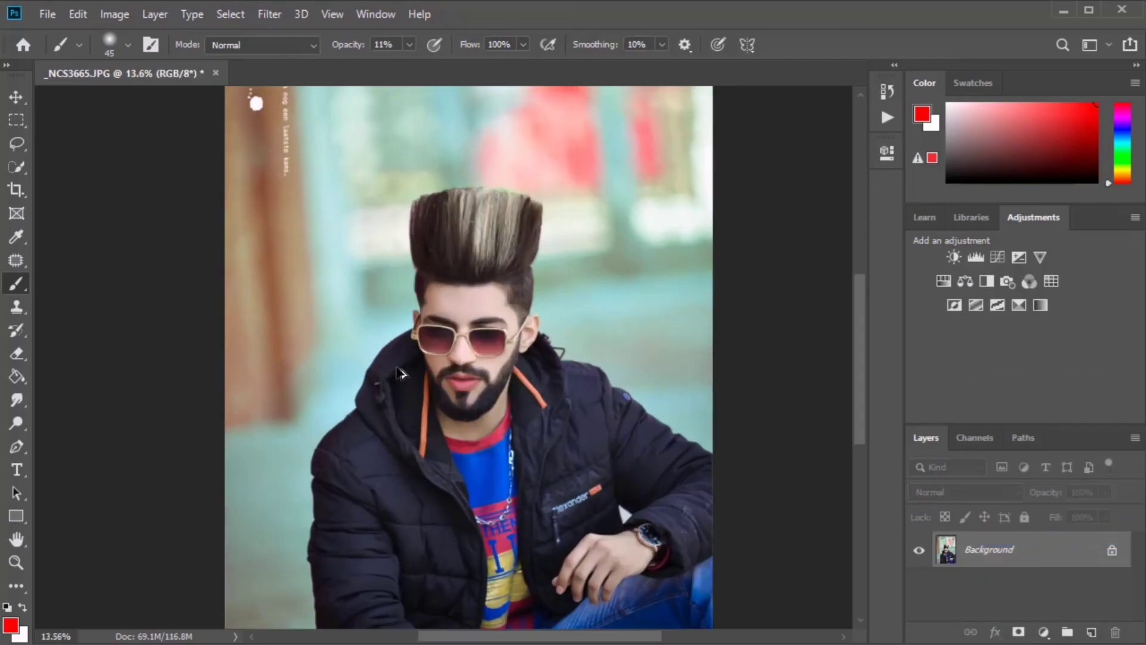
pyautogui.scroll(-2, 401, 373)
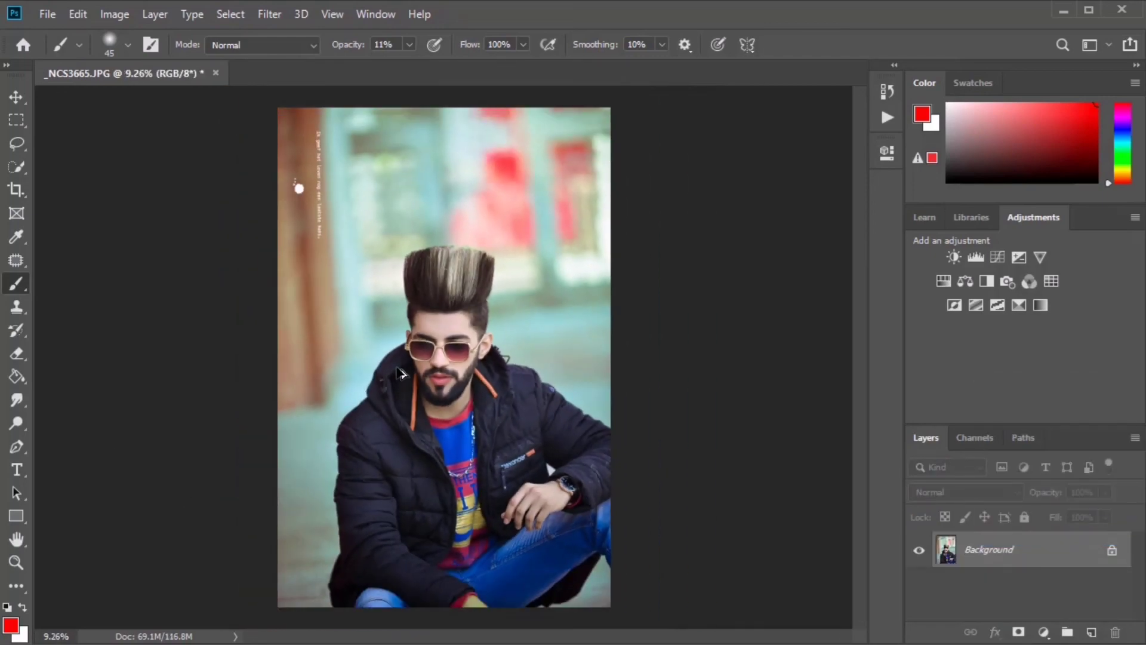
# Crop the canvas taller by extending the frame upward, leaving thin white bands top and bottom.
pyautogui.click(16, 190)
pyautogui.scroll(5, 302, 177)
pyautogui.moveTo(302, 177); pyautogui.dragTo(384, 491)
pyautogui.scroll(2, 322, 358)
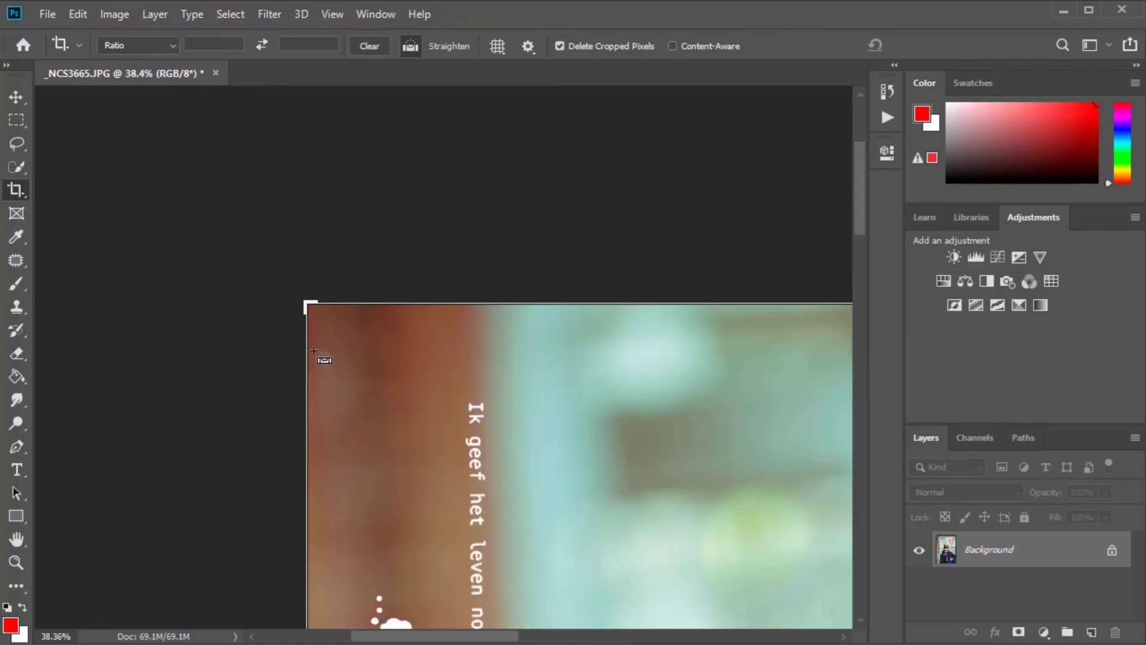
pyautogui.scroll(2, 323, 358)
pyautogui.moveTo(309, 294); pyautogui.dragTo(308, 263)
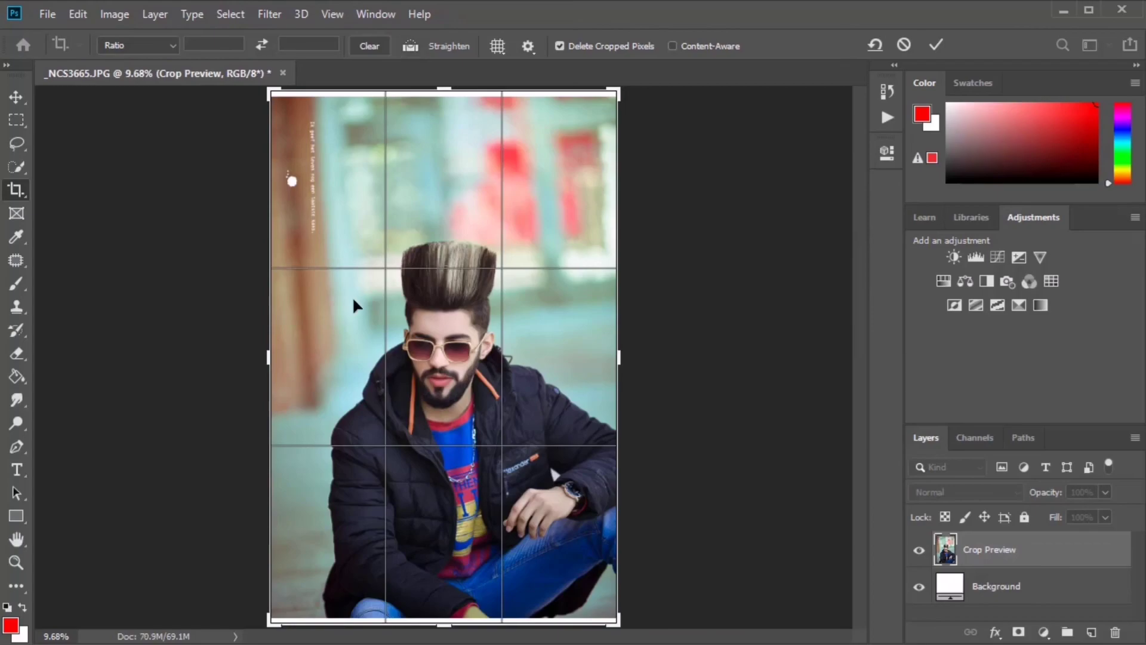
pyautogui.press('Return')
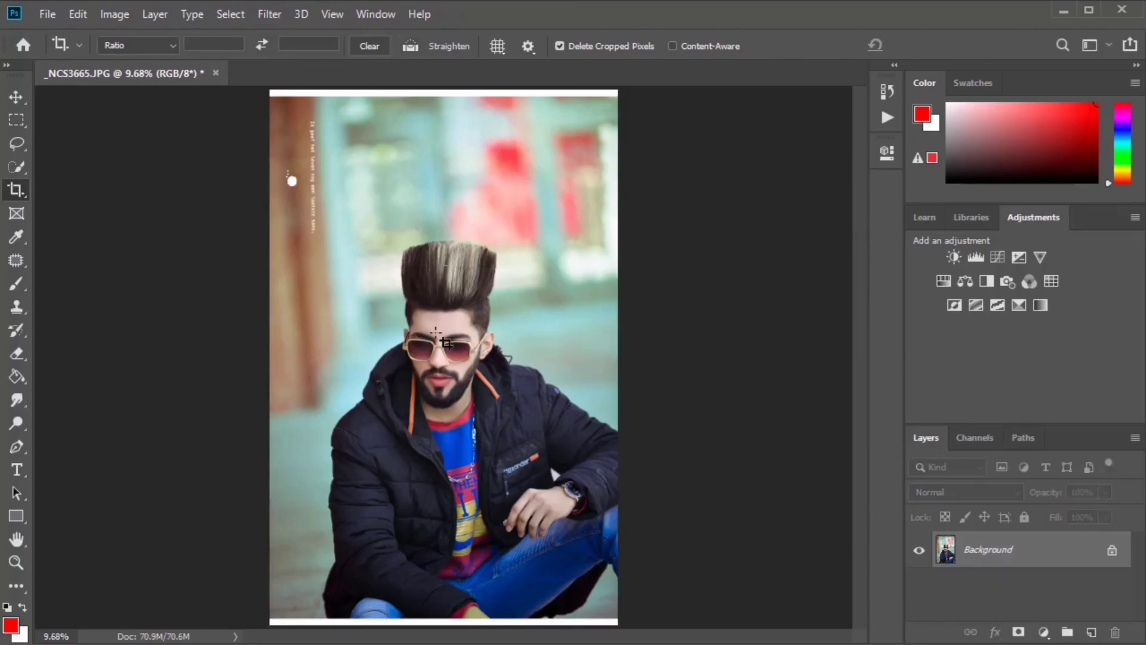
pyautogui.click(16, 96)
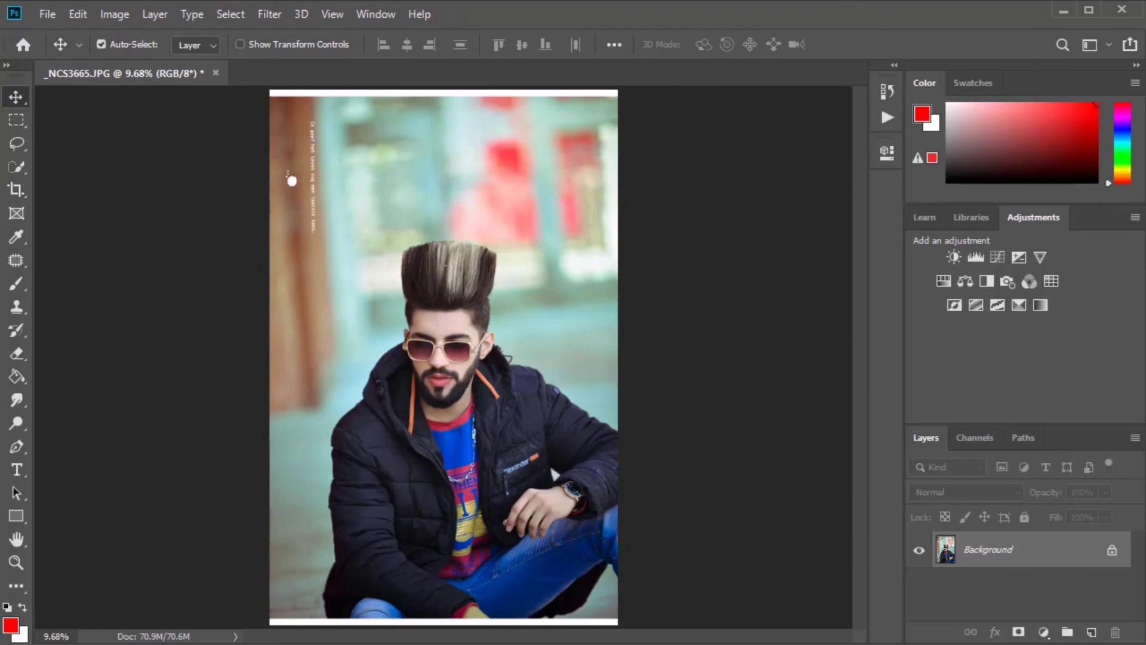